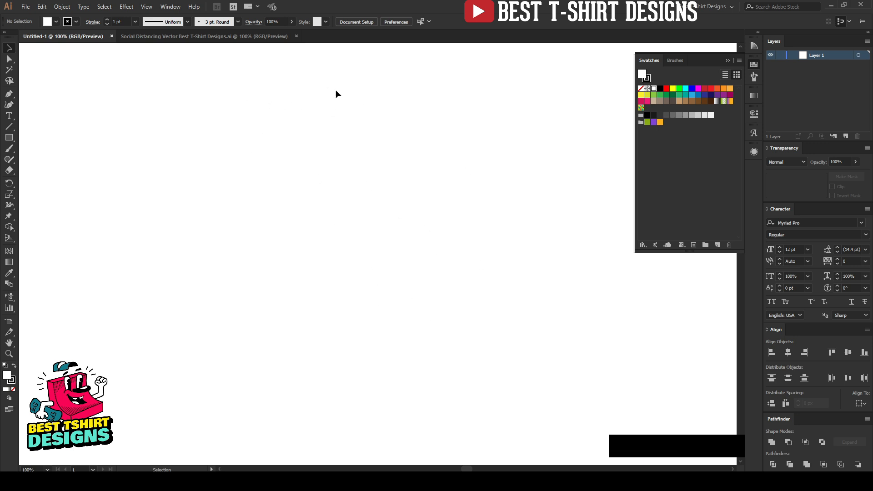
Draw a circle about 452 px in diameter with the Ellipse tool, filled black with no stroke
left_click(222, 270)
left_click_drag(9, 137, 45, 160)
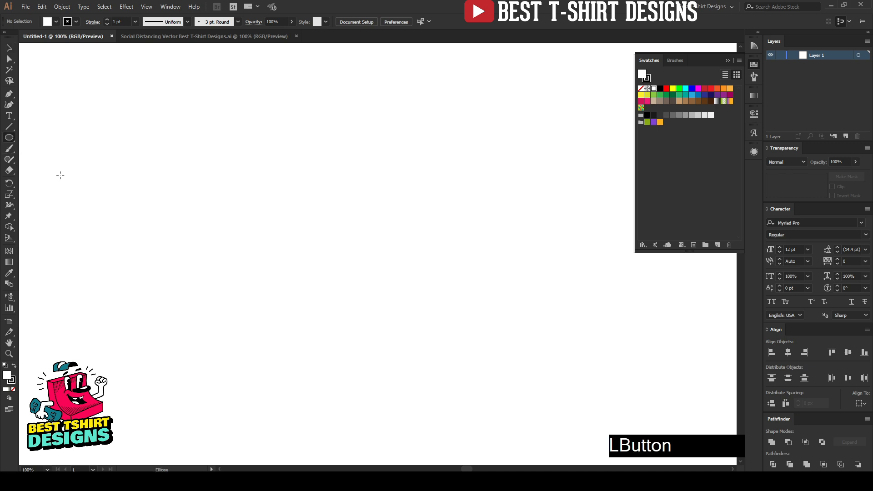
left_click_drag(359, 172, 461, 251)
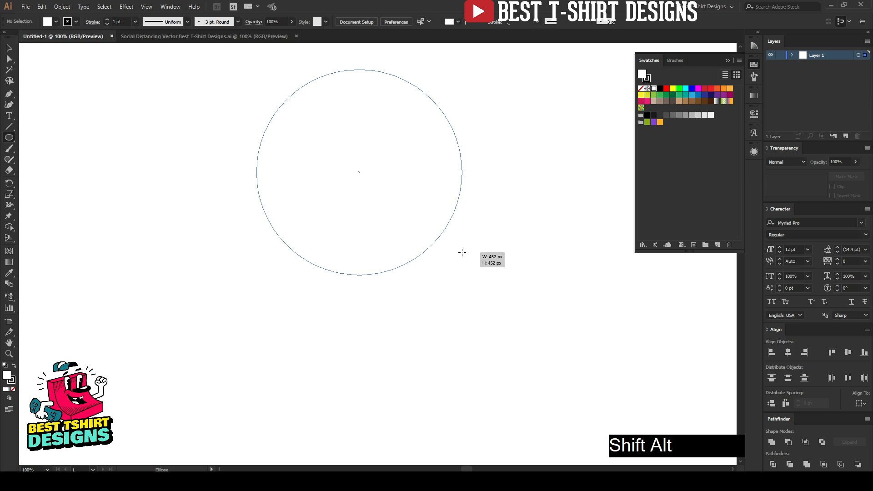
key("v")
key("shift+x")
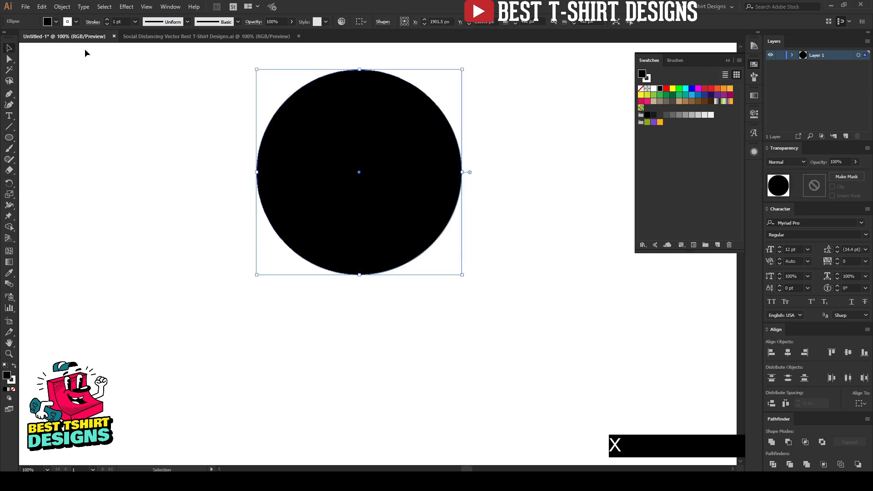
left_click(67, 21)
left_click(7, 36)
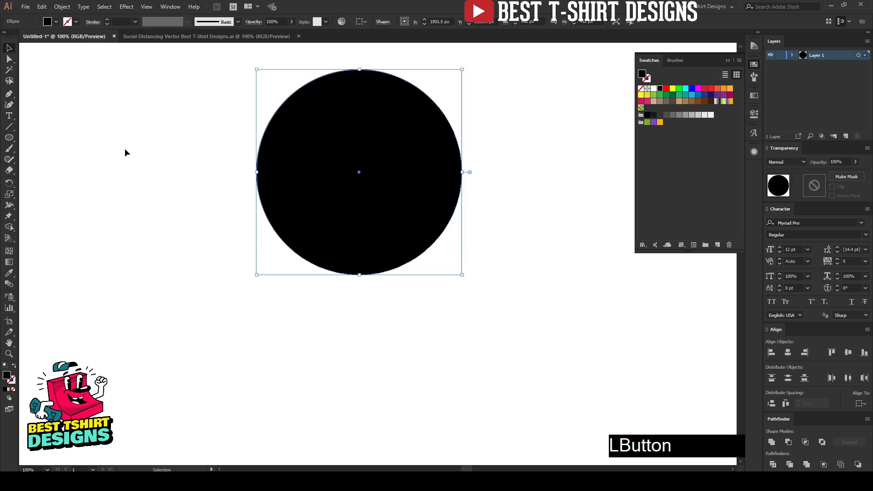
left_click(483, 223)
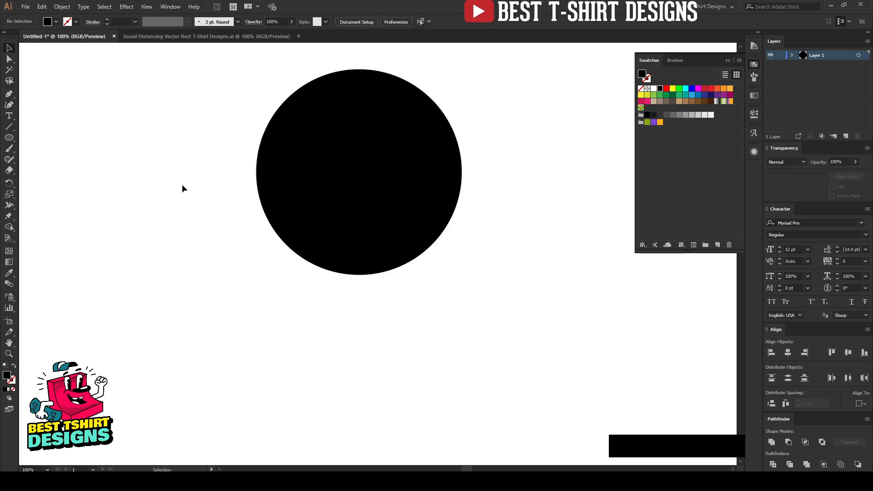
left_click_drag(187, 103, 522, 288)
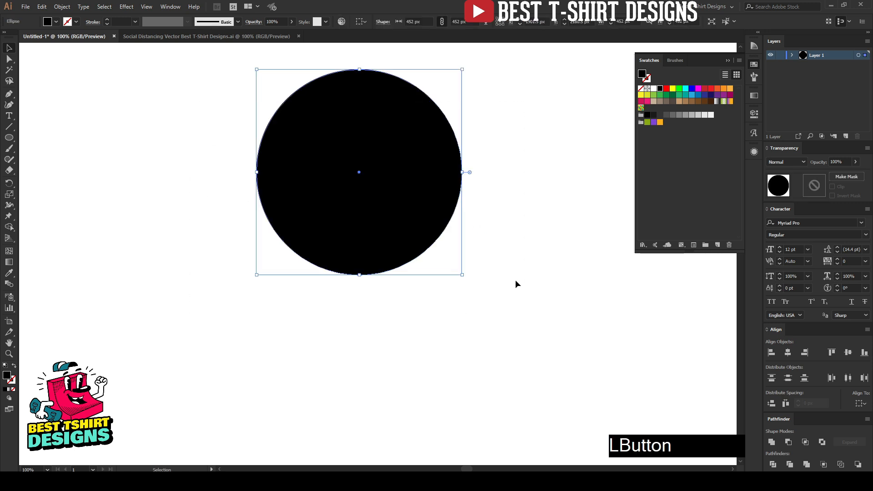
left_click(515, 283)
scroll(515, 283, "up", 1)
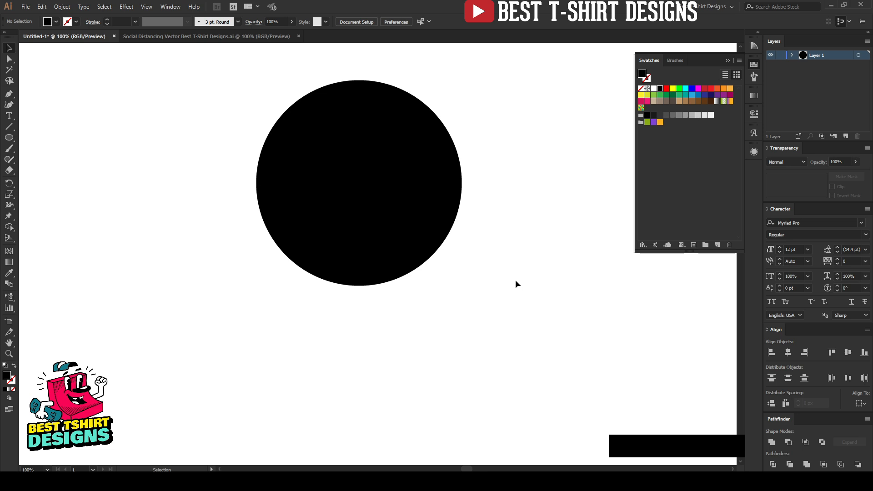
left_click(515, 284)
left_click_drag(166, 95, 533, 291)
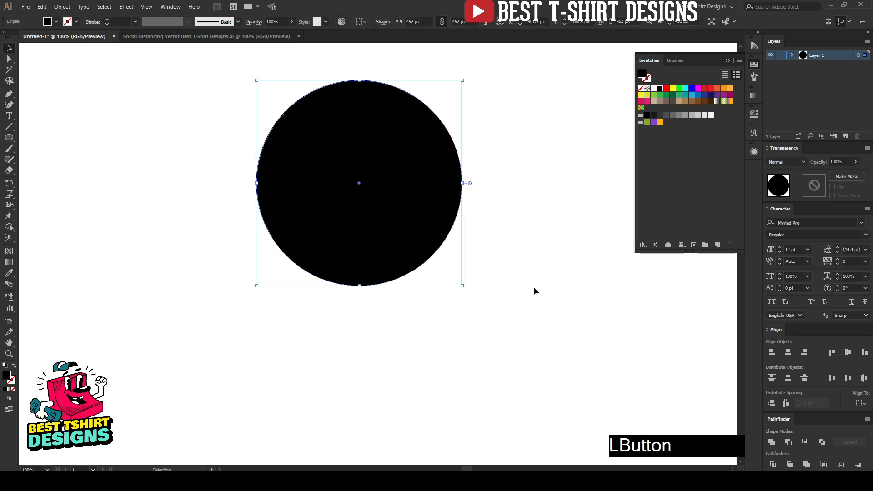
left_click_drag(172, 102, 556, 345)
left_click(536, 211)
Examine the tree, mountain and hiker silhouettes in the Social Distancing Vector Best T-Shirt Designs.ai document, and return to Untitled-1
left_click(172, 38)
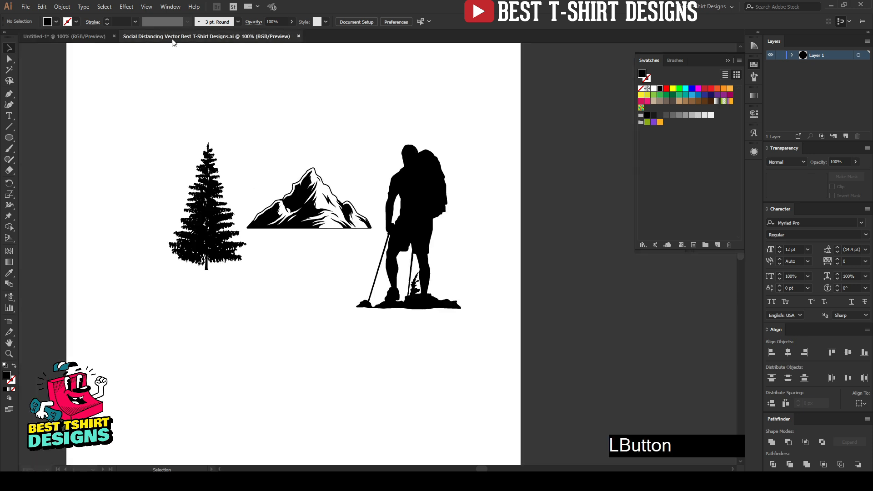
left_click_drag(114, 109, 507, 371)
left_click(75, 106)
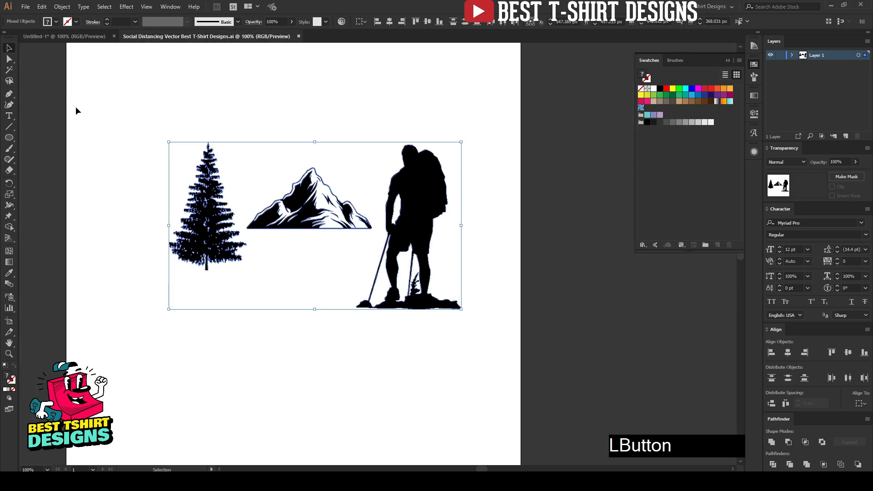
left_click_drag(141, 108, 483, 351)
left_click(73, 37)
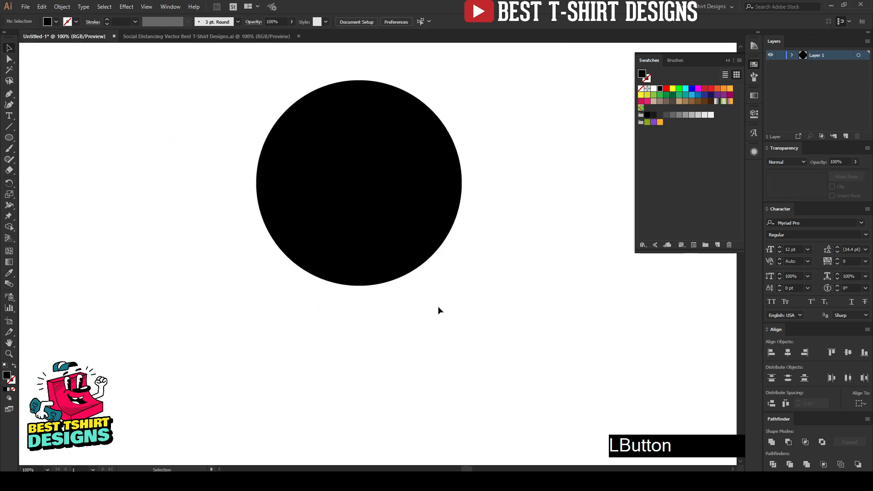
scroll(513, 314, "up", 1)
scroll(424, 259, "up", 1, "alt")
scroll(386, 175, "down", 1, "alt")
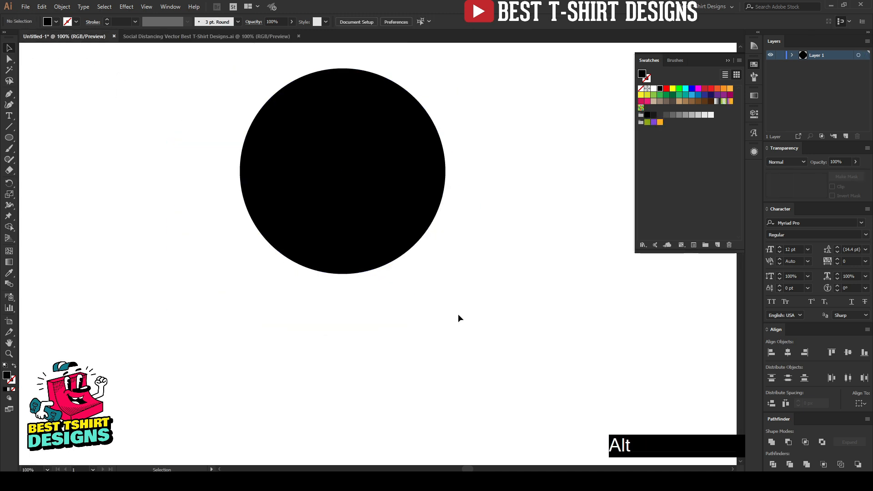
left_click(457, 314)
left_click_drag(146, 127, 479, 248)
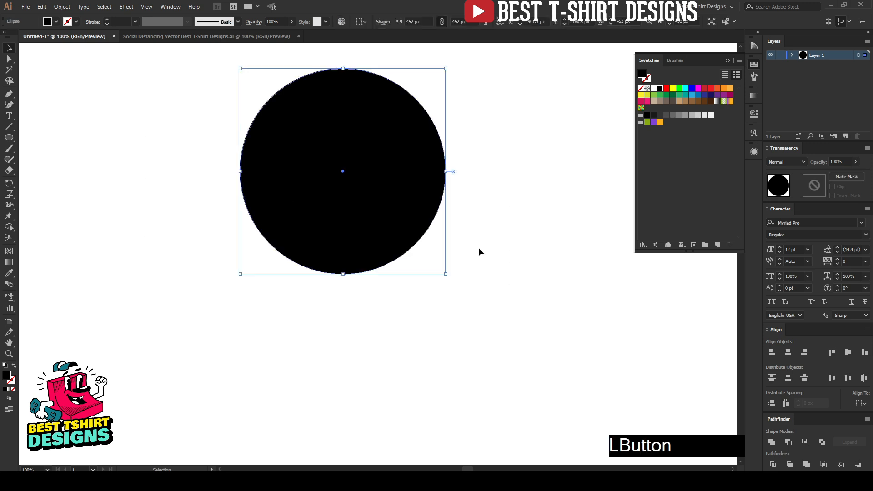
left_click(479, 248)
scroll(471, 247, "down", 2)
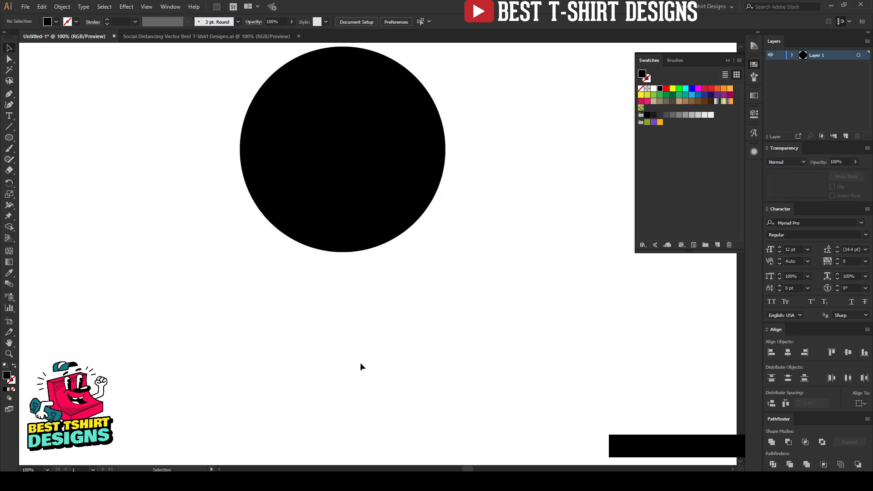
left_click(198, 209)
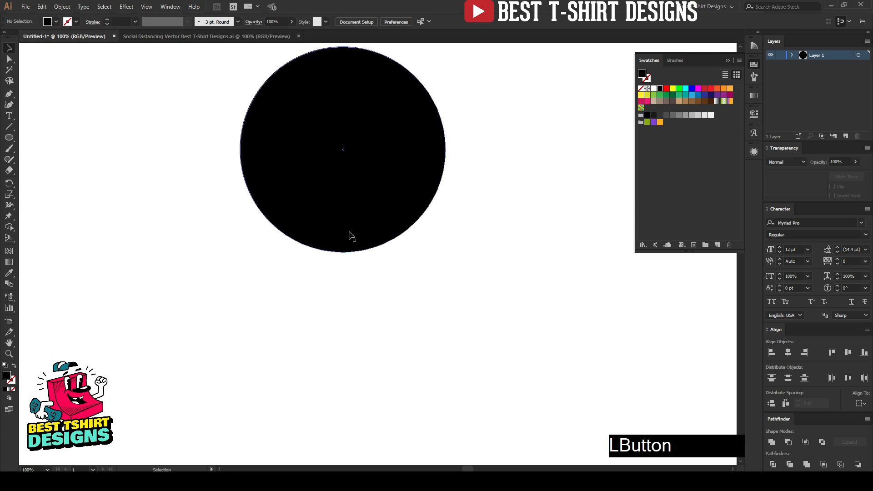
scroll(304, 180, "down", 1)
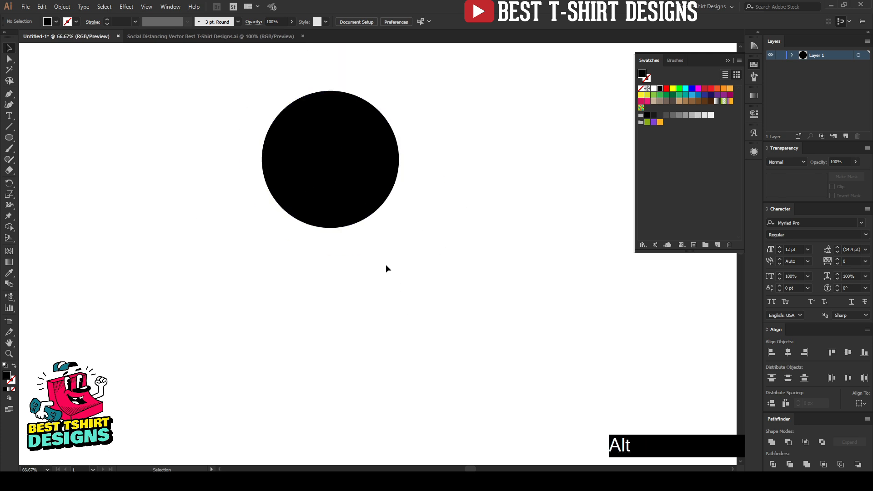
scroll(382, 266, "down", 1)
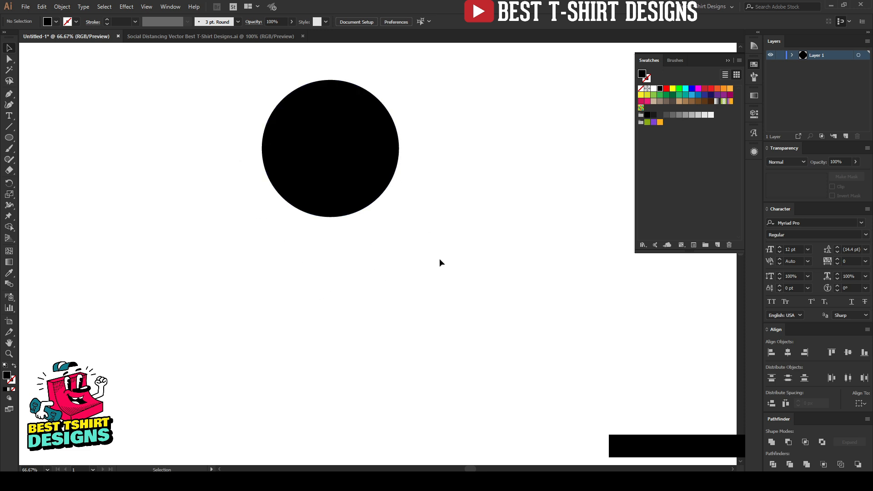
Try a freehand black-filled shape beside the circle with the Pencil tool, and undo it
key("n")
left_click(56, 22)
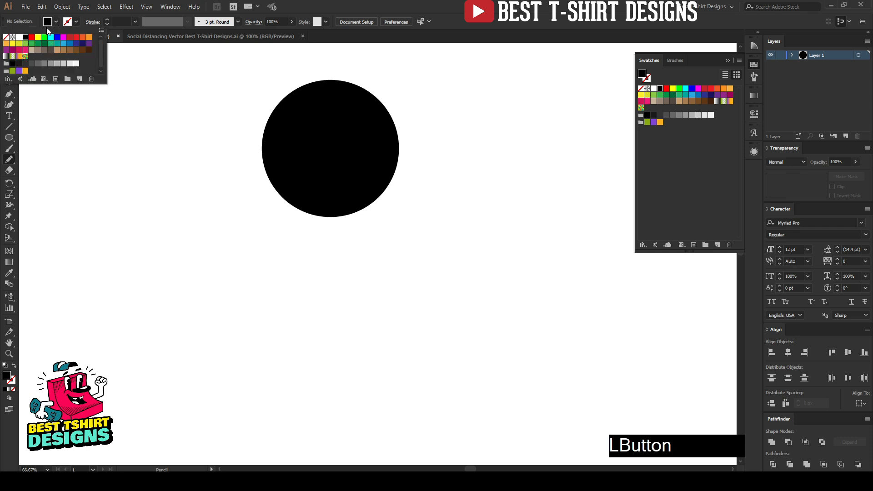
left_click(22, 38)
left_click(173, 179)
mouse_move(104, 180)
left_mouse_down()
mouse_move(87, 244)
mouse_move(103, 293)
mouse_move(171, 276)
mouse_move(151, 201)
mouse_move(102, 181)
left_mouse_up()
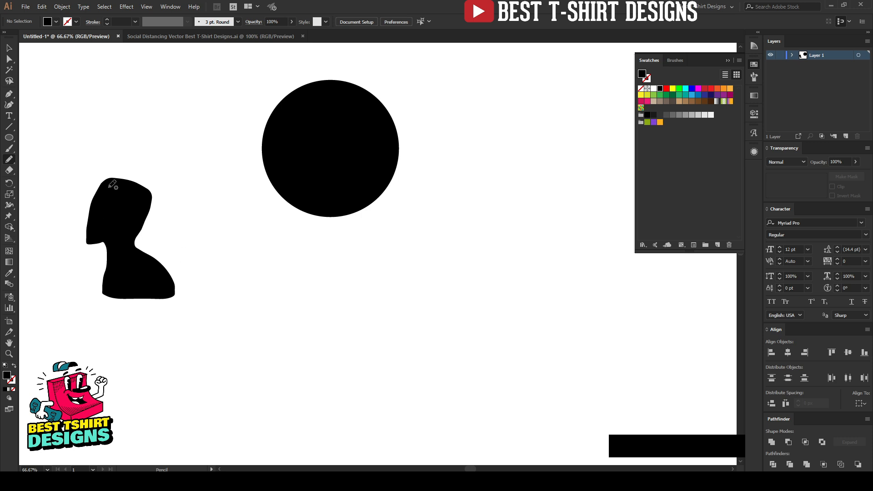
key("v")
key("ctrl+z")
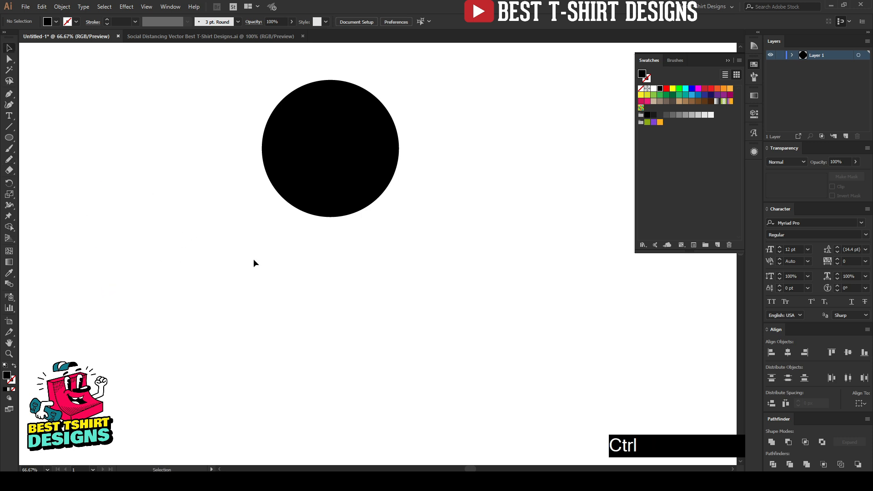
Draw the wavy-edged half of a tapering shape freehand from the circle's lower part downward with the Pencil tool
key("n")
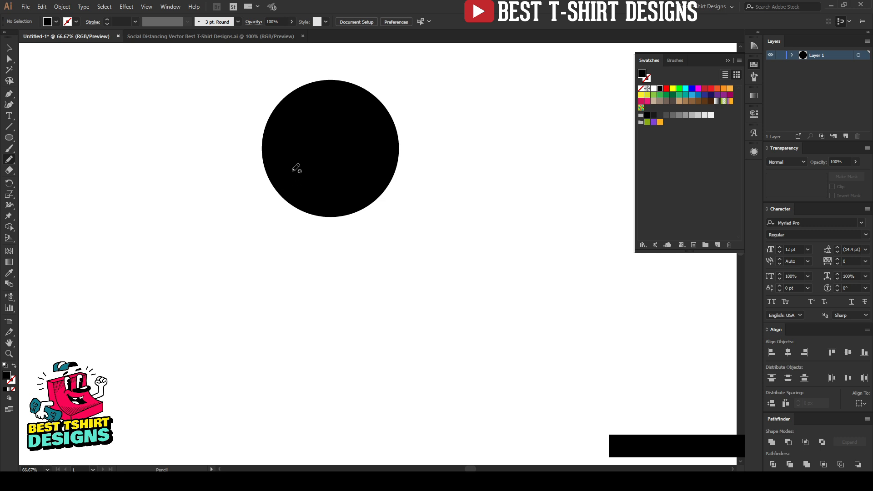
mouse_move(288, 169)
left_mouse_down()
mouse_move(257, 171)
mouse_move(289, 196)
mouse_move(340, 337)
mouse_move(349, 302)
mouse_move(340, 177)
mouse_move(276, 168)
left_mouse_up()
key("v")
Duplicate the wavy half shape, reflect the copy across the vertical axis, and place it opposite the original
left_click_drag(324, 259, 376, 260)
key("ctrl+r")
left_click(568, 334)
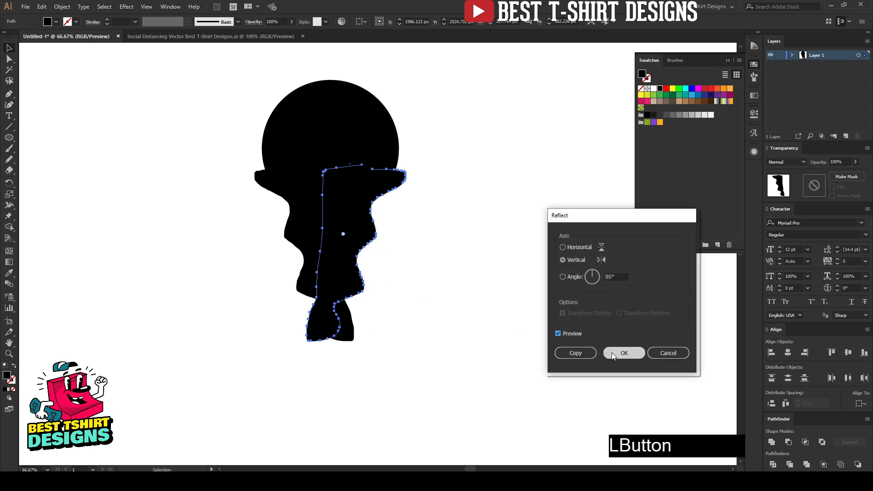
left_click(603, 352)
left_click_drag(356, 285, 366, 285)
left_click(435, 292)
Move and scale down both wavy halves to roughly match the circle's width, and unite them into one shape
left_click_drag(427, 365, 195, 293)
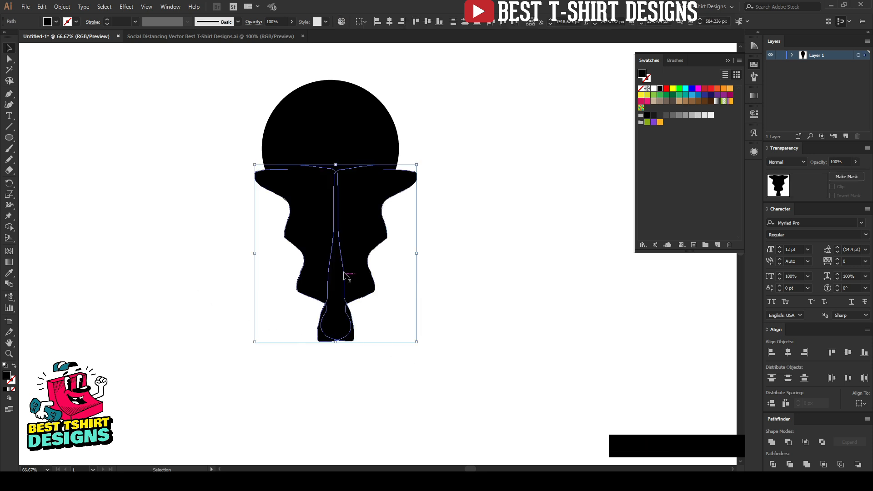
left_click_drag(344, 273, 342, 275)
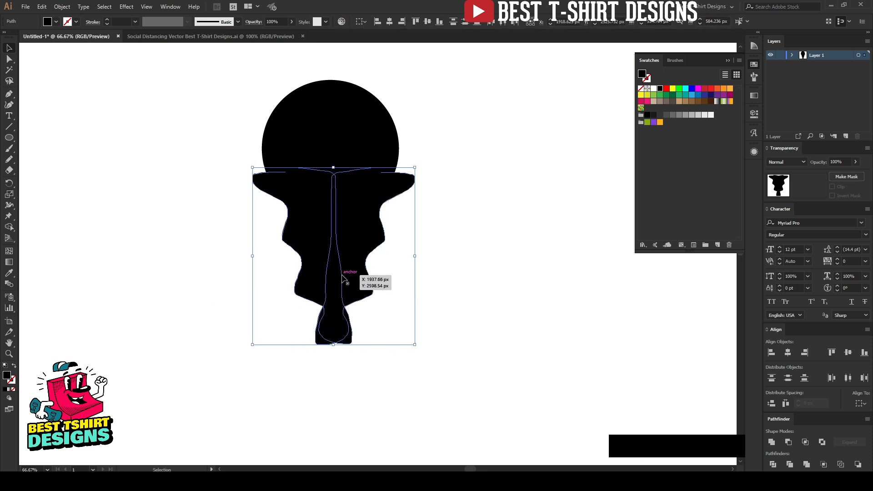
left_click(411, 309)
left_click_drag(460, 321, 233, 96)
left_click(435, 253)
left_click_drag(411, 267, 296, 316)
left_click_drag(338, 344, 337, 320)
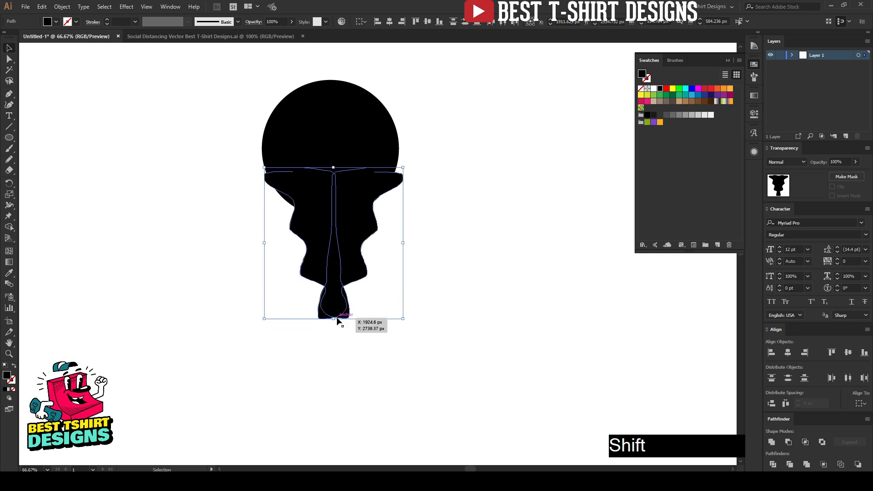
left_click(414, 263)
left_click_drag(401, 304, 198, 323)
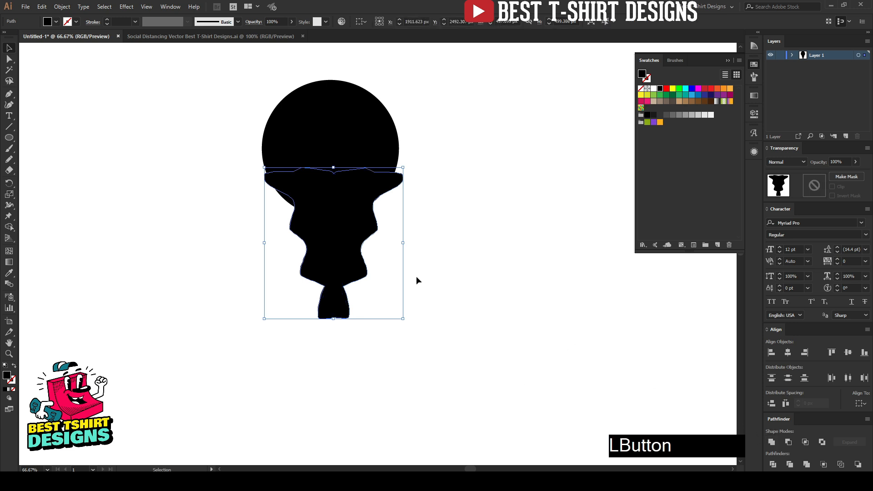
Align the circle and the wavy shape on their horizontal centres
left_click(192, 165)
left_click_drag(189, 94, 468, 284)
left_click(388, 21)
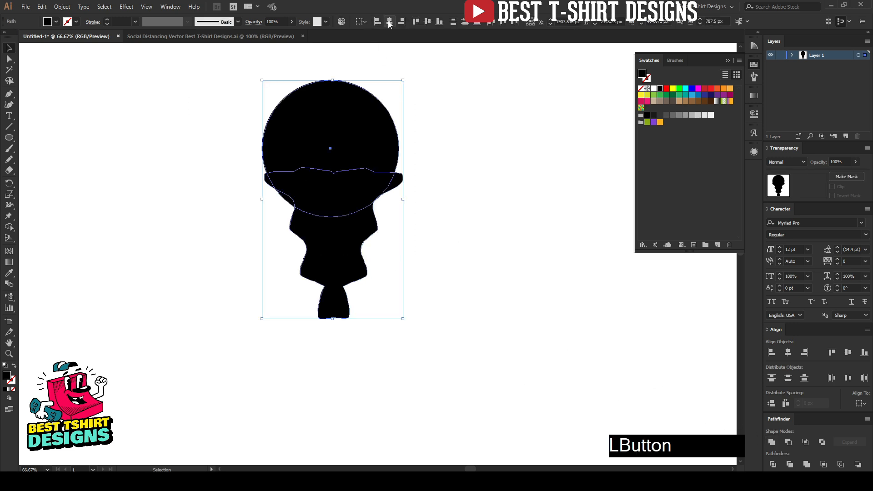
left_click(445, 99)
Nudge the circle down so its sides meet the outer tips of the wavy shape
left_click(350, 130)
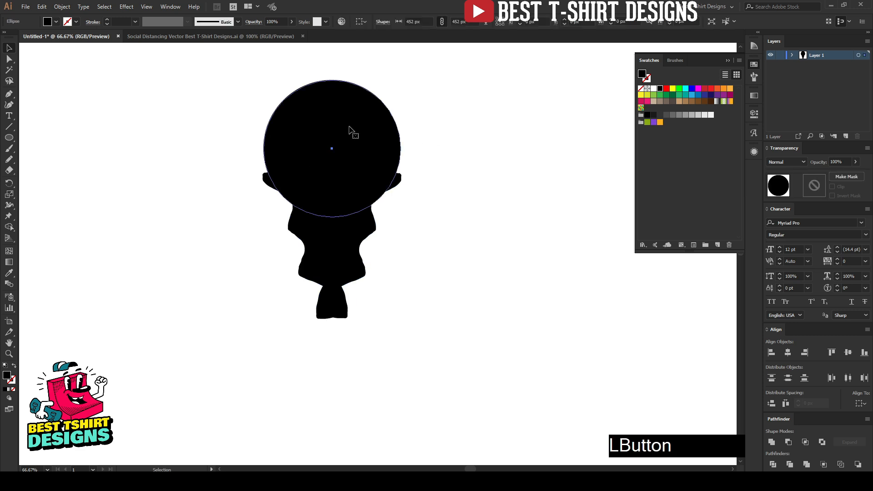
key("shift+Down")
key("Up")
key("Up")
key("Up")
key("Up")
key("Up")
key("Up")
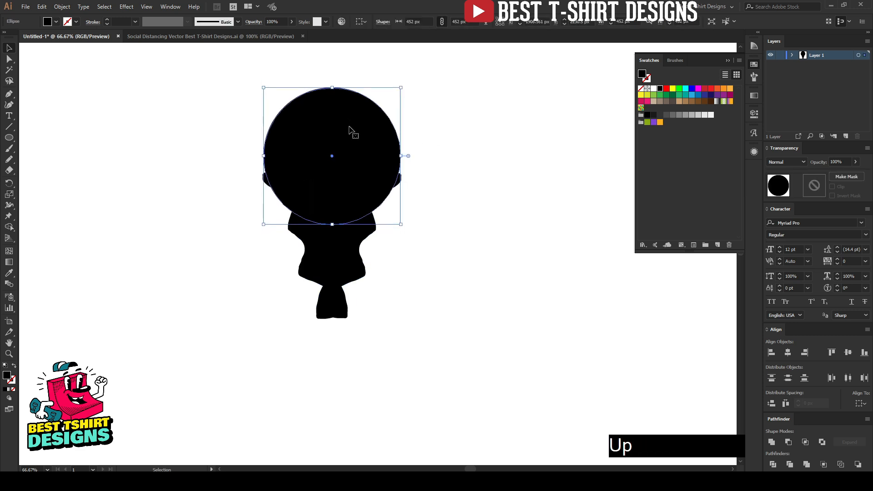
Remove the protruding tips and leftover circle slivers on both sides of the overlap with the Shape Builder tool
left_click_drag(227, 117, 497, 281)
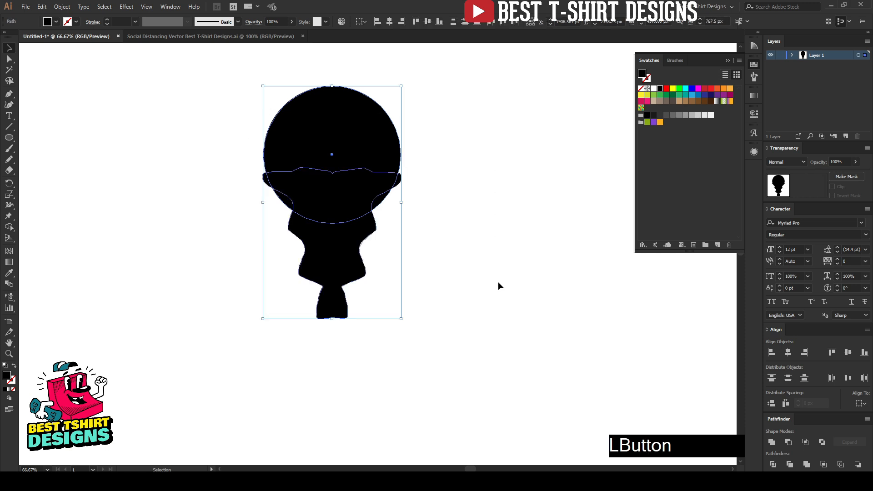
key("shift+m")
scroll(319, 123, "up", 2)
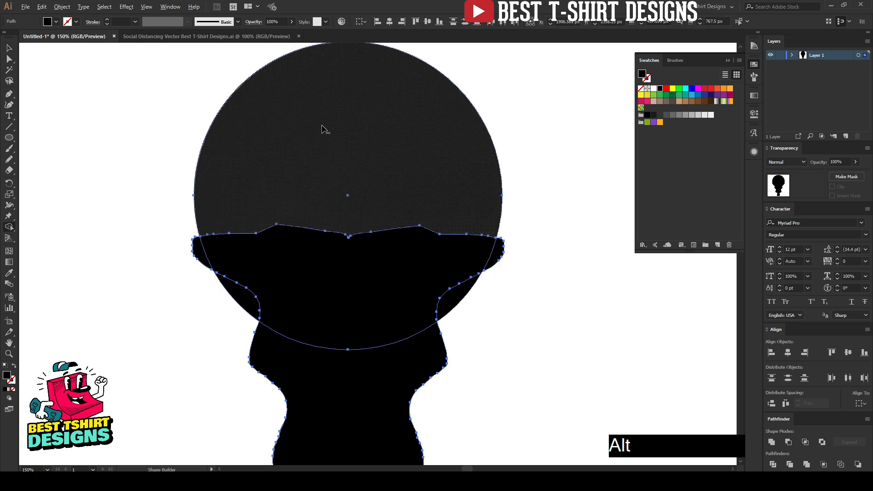
left_click(498, 254, "alt")
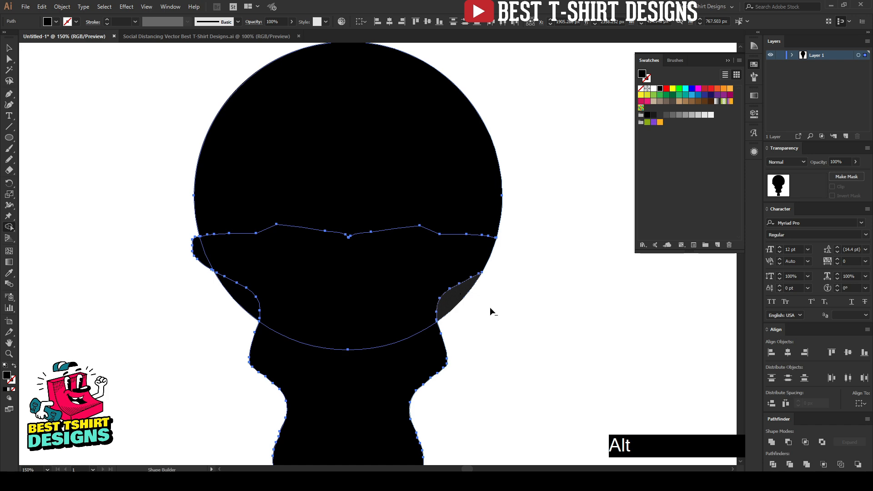
left_click(457, 298, "alt")
left_click(214, 276, "alt")
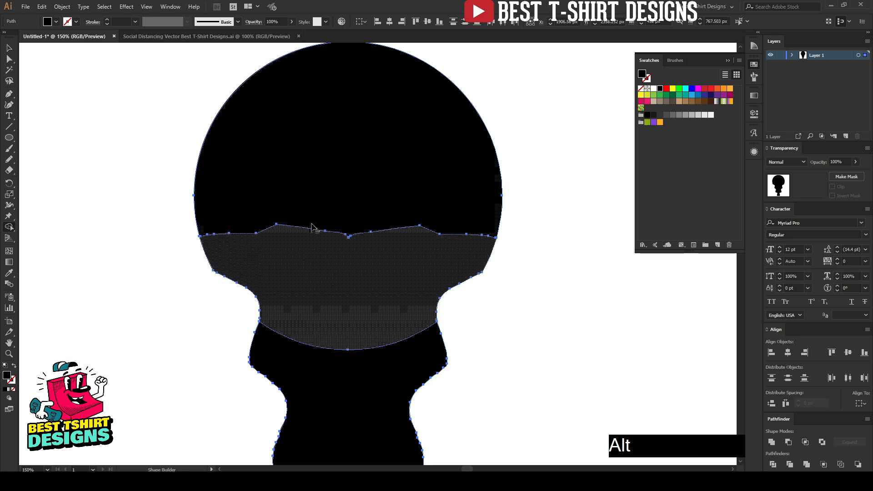
scroll(312, 220, "down", 2)
key("v")
left_click(431, 288)
left_click_drag(184, 127, 456, 395)
left_click(454, 392)
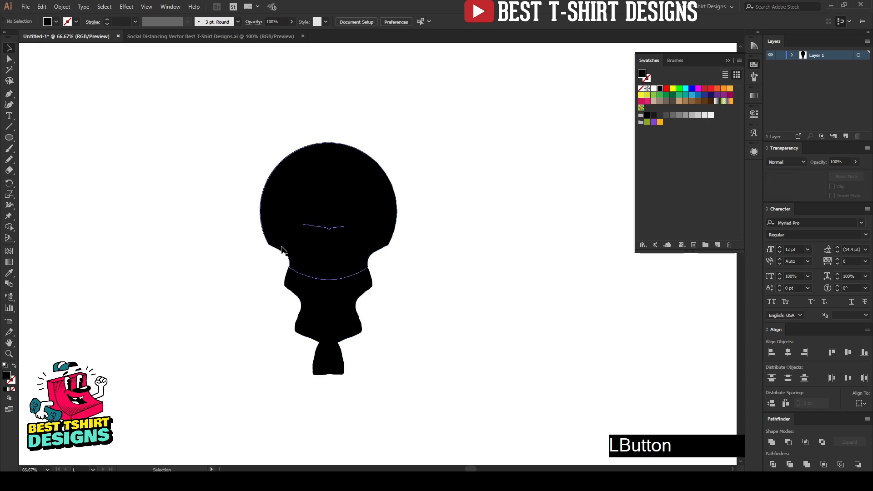
left_click(421, 342)
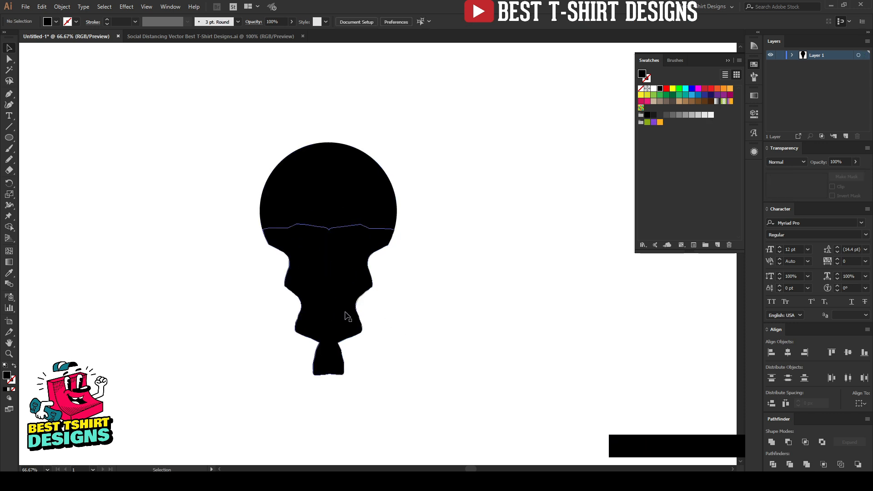
Unite the circle and the wavy shape into one single silhouette
left_click(415, 331)
left_click_drag(209, 155, 460, 391)
scroll(356, 247, "up", 1)
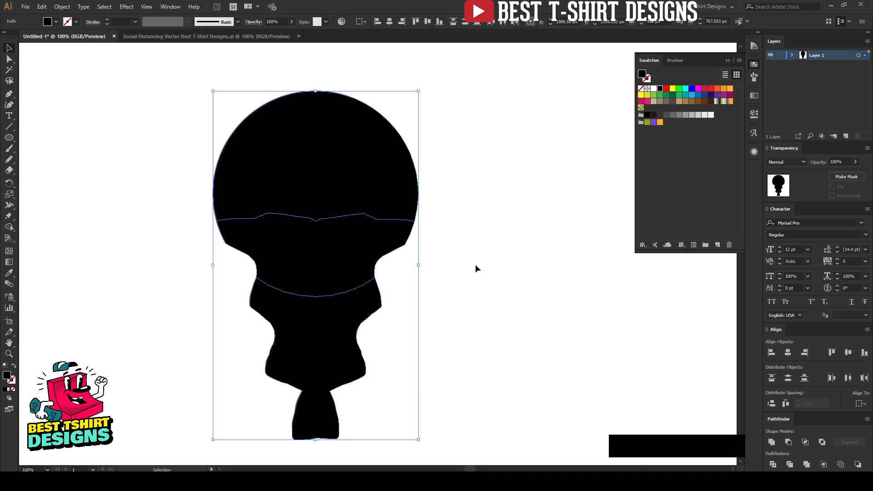
left_click_drag(482, 155, 173, 326)
left_click(771, 441)
left_click(455, 274)
left_click_drag(454, 190, 89, 343)
left_click(469, 251)
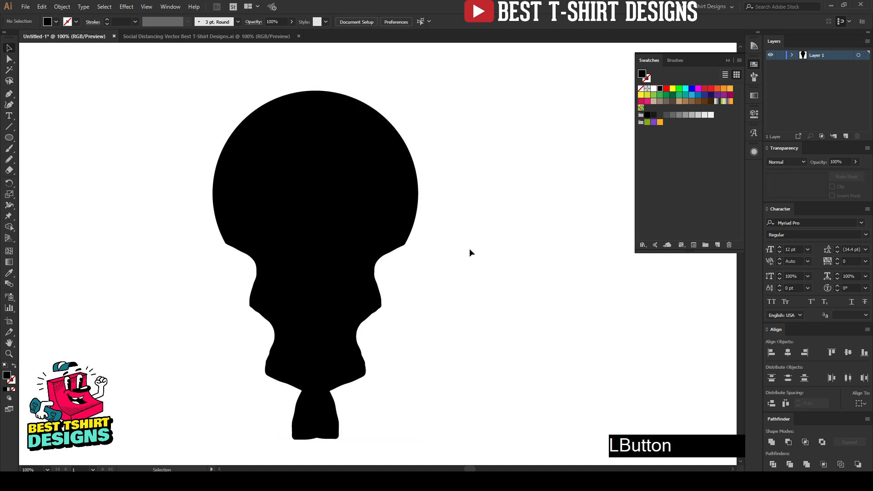
Select the united silhouette and fill it with a linear gradient
left_click_drag(154, 121, 549, 338)
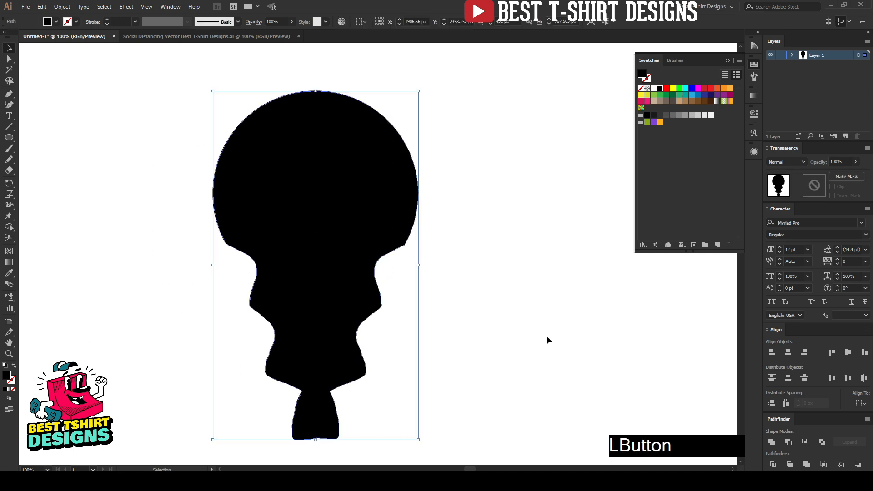
left_click_drag(473, 160, 158, 238)
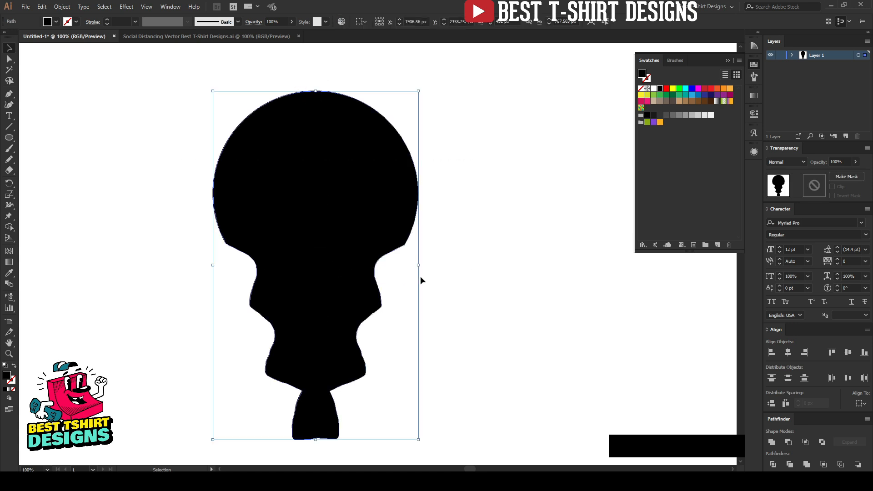
left_click(420, 280)
left_click_drag(454, 154, 209, 290)
left_click_drag(455, 202, 301, 278)
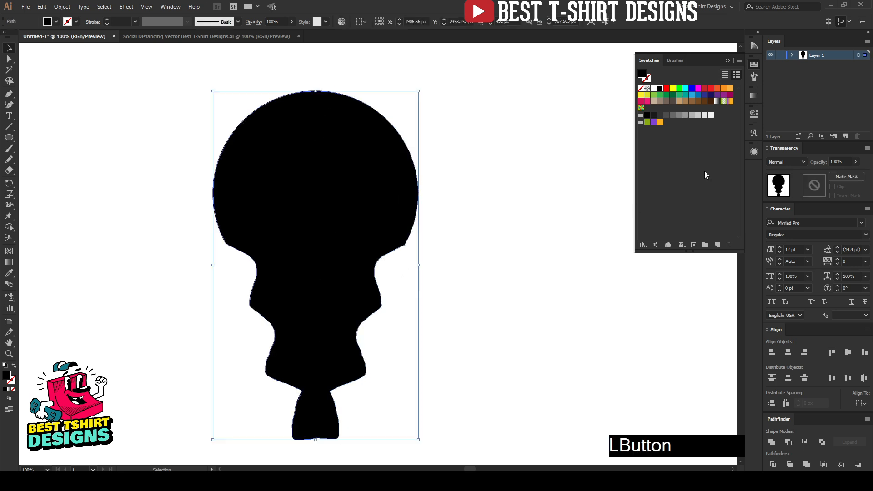
left_click(753, 97)
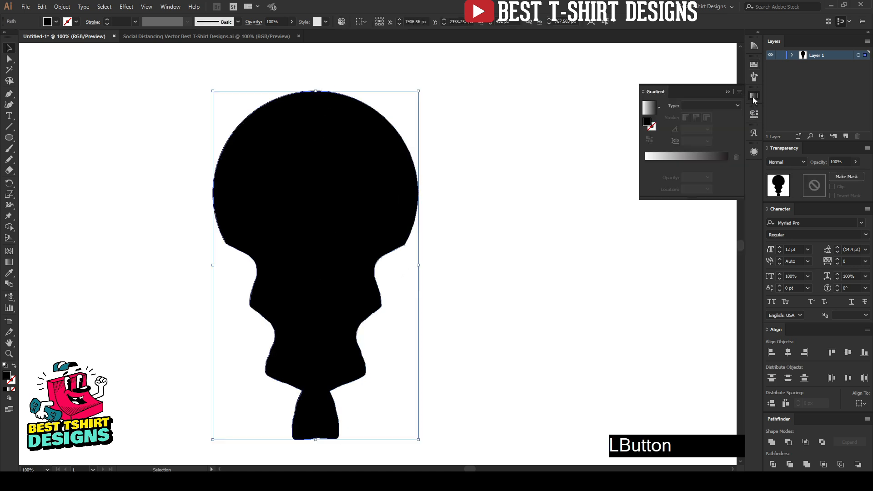
left_click(672, 157)
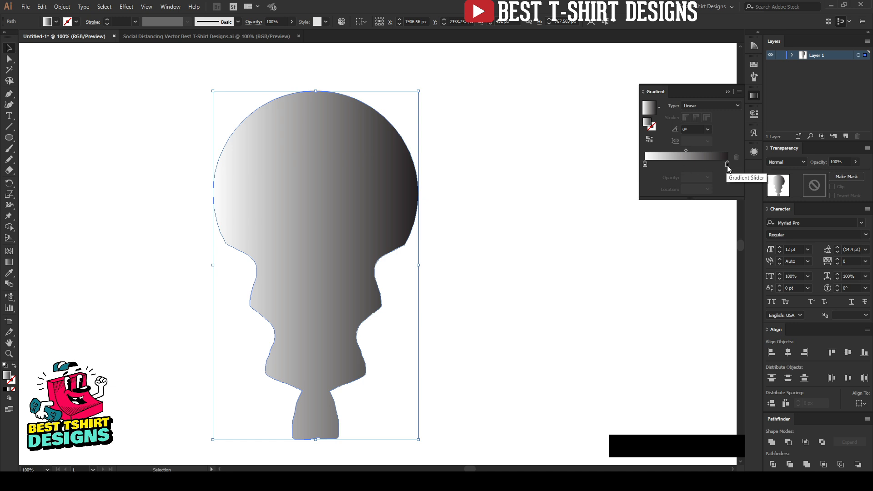
Set the gradient's start colour to red (R=237 G=28 B=36) and its end colour to yellow
double_click(644, 164)
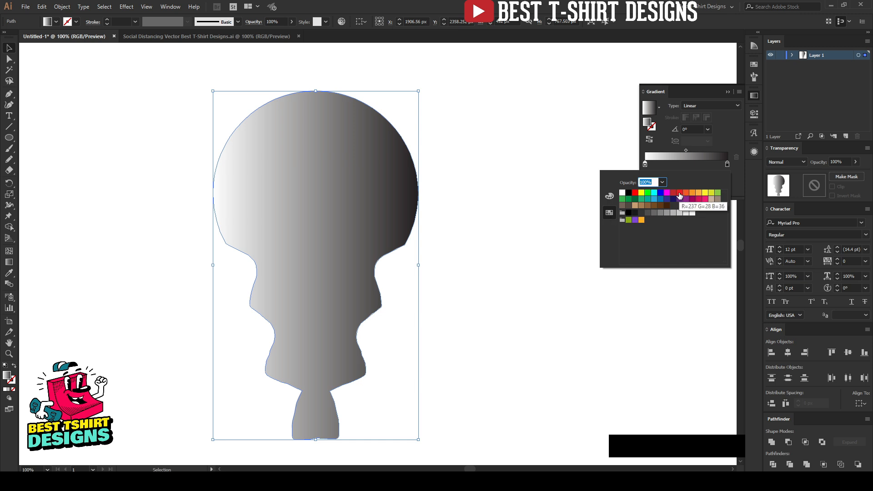
left_click(679, 194)
left_click(728, 165)
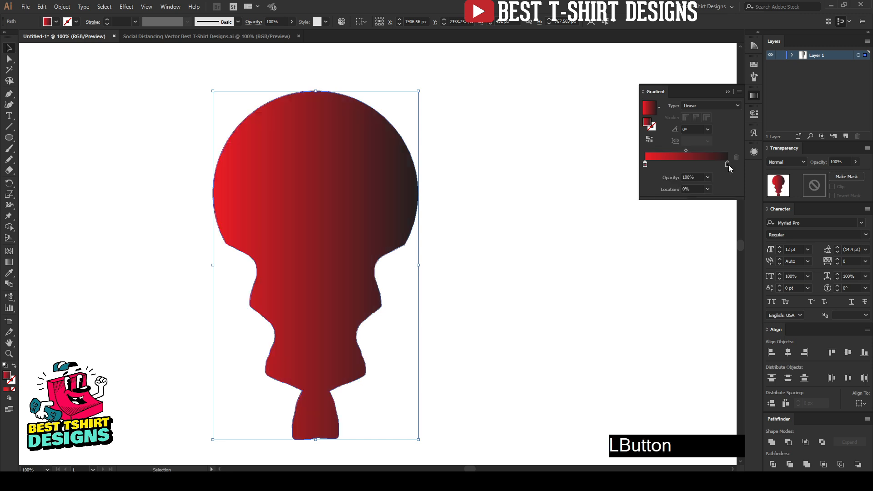
double_click(727, 165)
left_click(704, 193)
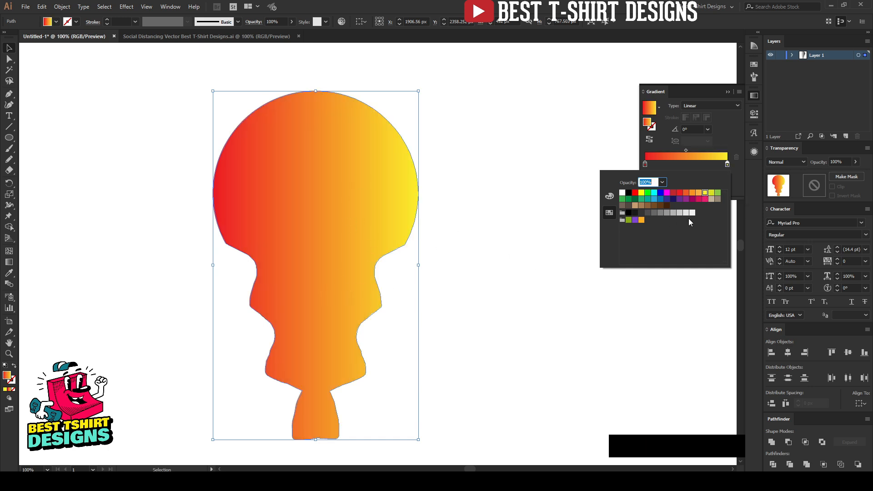
left_click(699, 193)
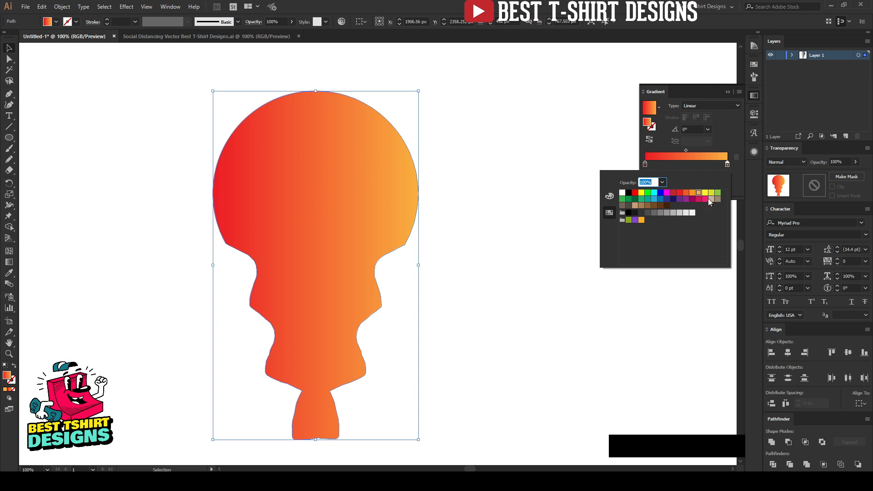
left_click(705, 194)
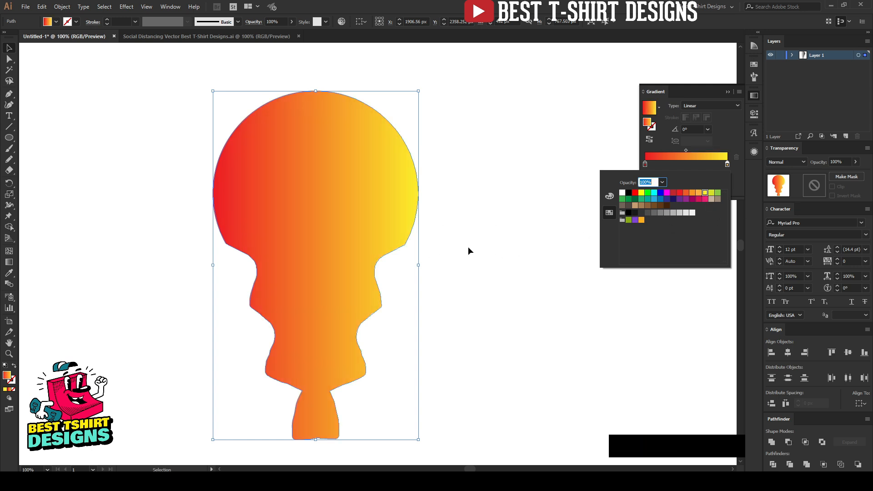
left_click(727, 170)
Redirect the gradient with the Gradient tool to run vertically from red at the circle's crown to yellow at the silhouette's base
scroll(343, 201, "down", 1)
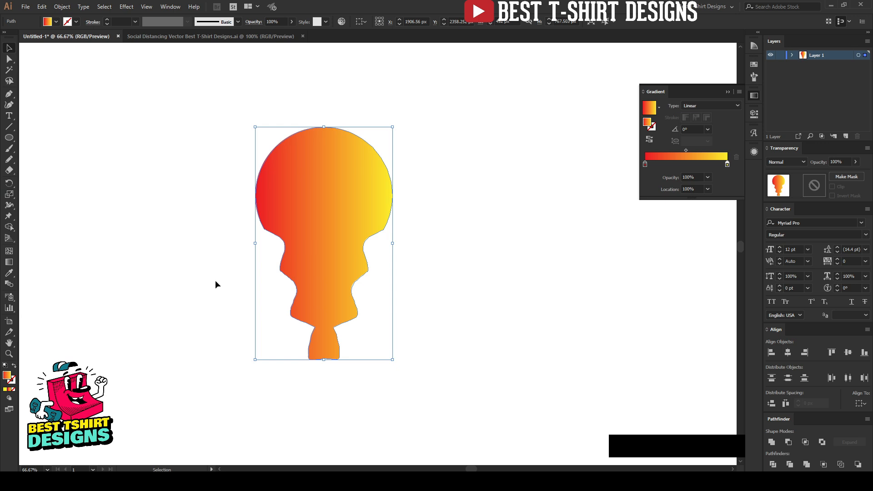
left_click(11, 263)
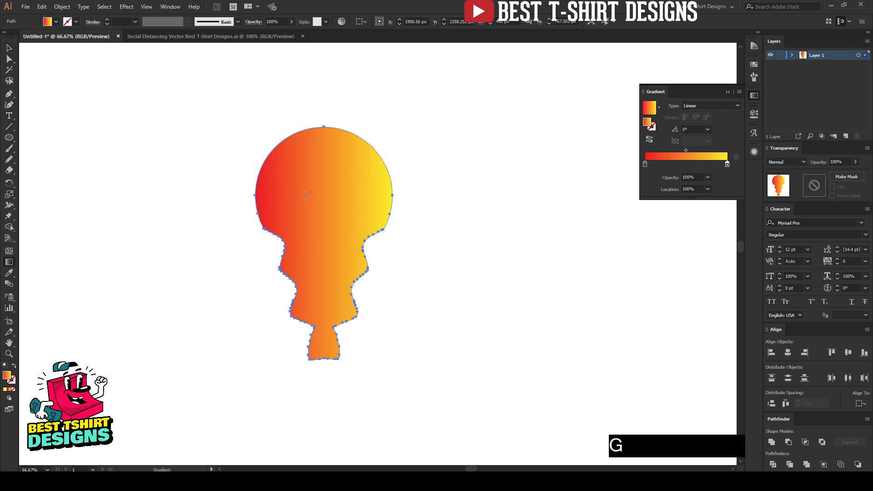
mouse_move(324, 123)
left_mouse_down()
mouse_move(337, 362)
mouse_move(323, 381)
left_mouse_up()
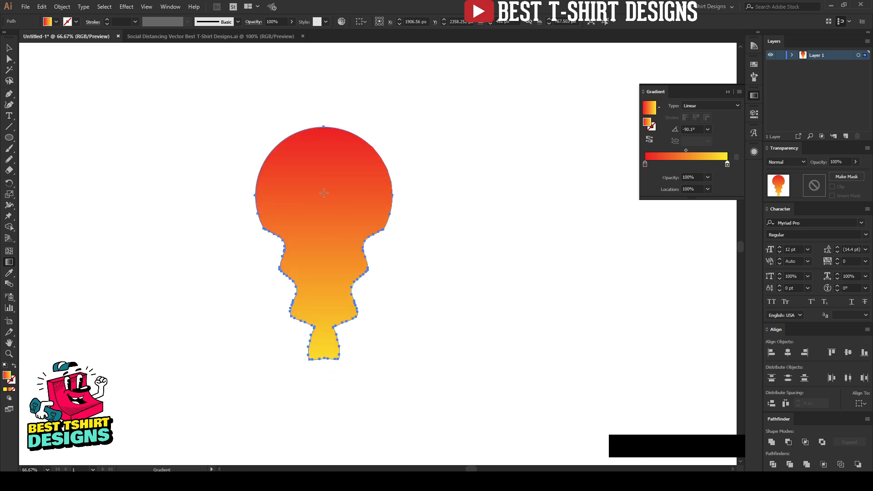
left_click_drag(323, 118, 330, 296)
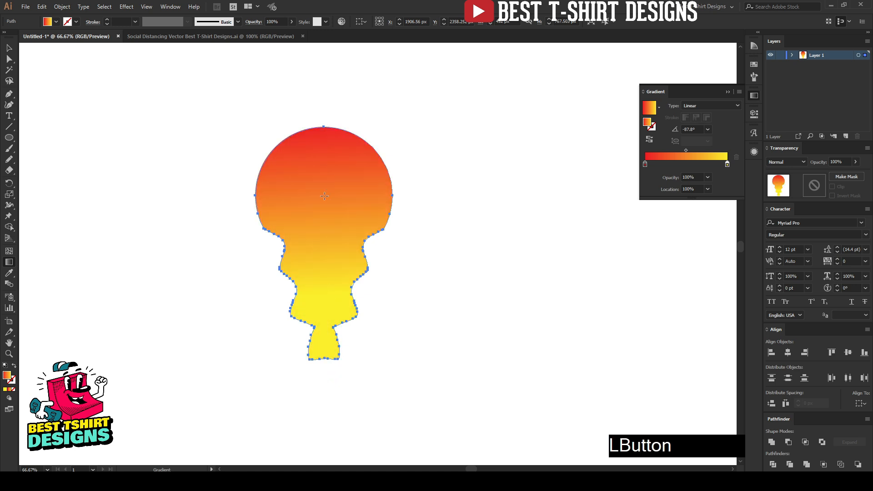
left_click_drag(325, 364, 326, 108)
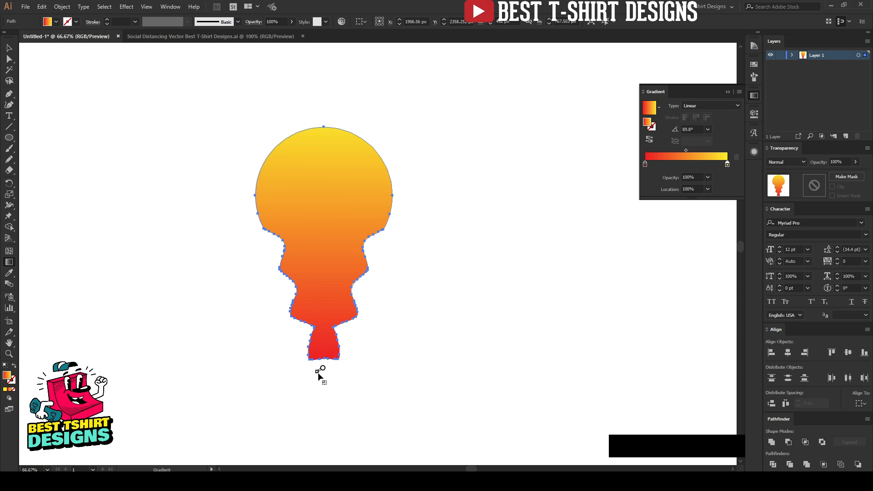
mouse_move(411, 333)
left_mouse_down()
mouse_move(323, 118)
mouse_move(325, 367)
left_mouse_up()
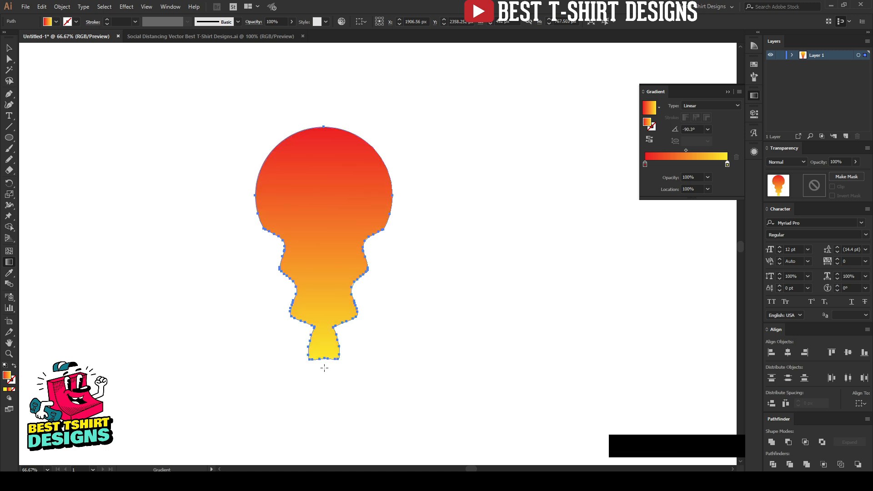
key("v")
left_click(386, 344)
scroll(296, 171, "up", 1)
scroll(312, 222, "down", 1)
Copy the tree from Social Distancing Vector Best T-Shirt Designs.ai and paste it into the untitled document, beside the silhouette
left_click(231, 36)
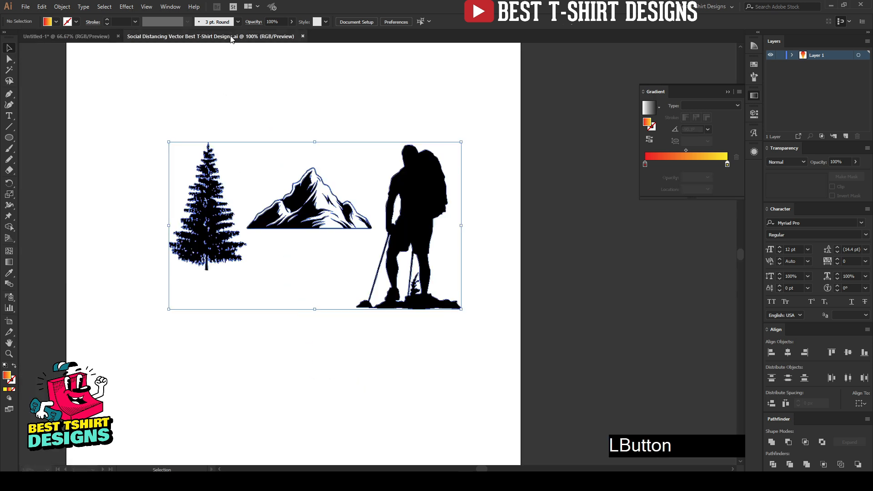
left_click(220, 202)
key("ctrl+c")
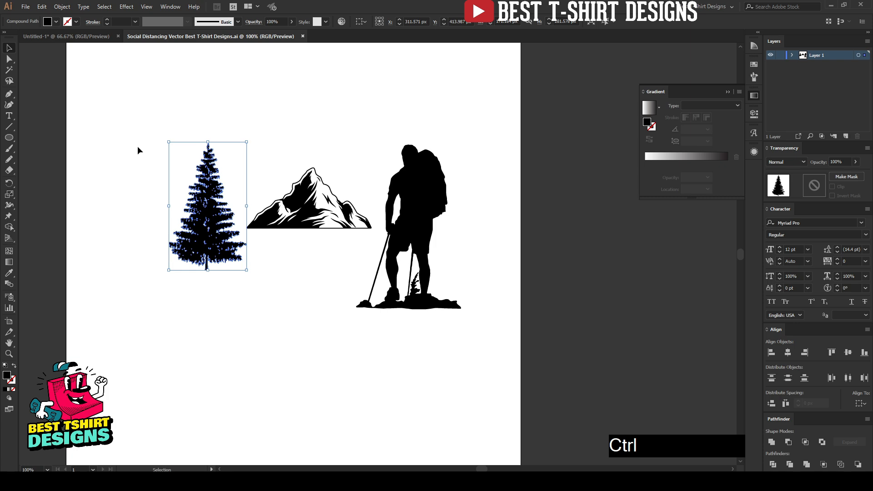
left_click(72, 36)
key("ctrl+v")
left_click_drag(389, 263, 493, 275)
Move the tree off the artboard onto the dark canvas beyond its left edge
scroll(528, 288, "up", 3)
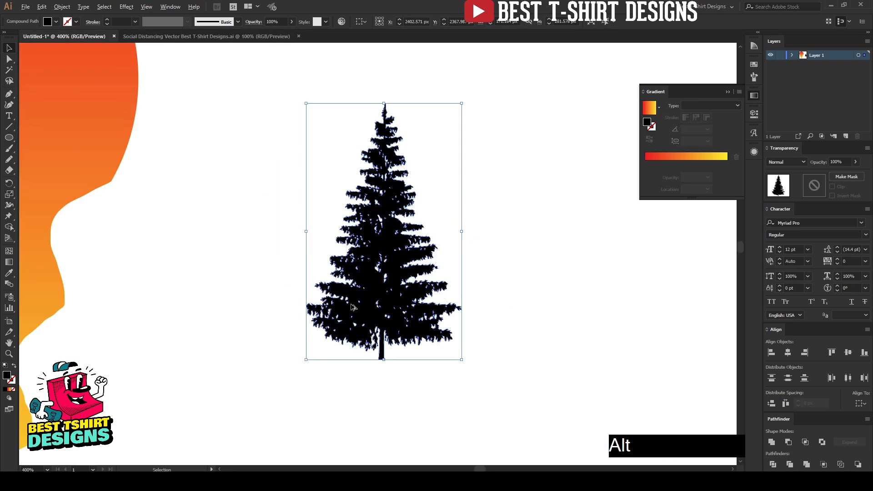
scroll(351, 308, "up", 3)
scroll(350, 308, "down", 3)
scroll(492, 296, "down", 4)
left_click_drag(466, 298, 50, 276)
scroll(468, 299, "down", 1)
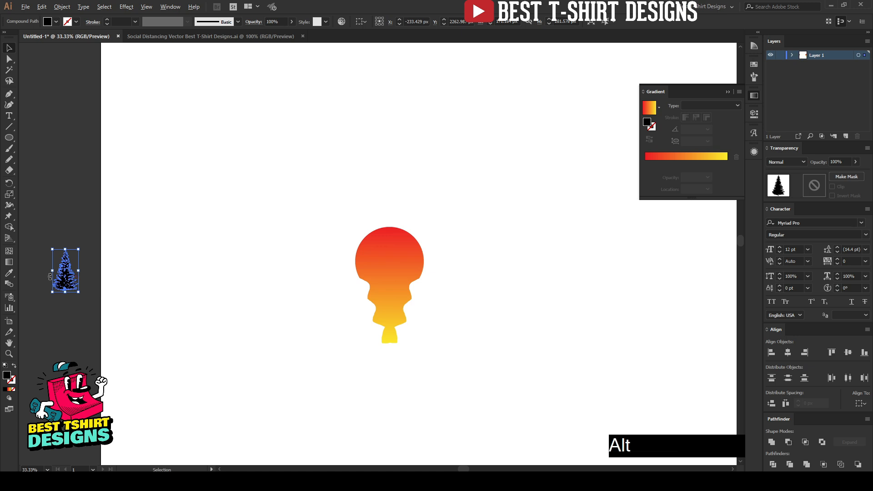
Turn the tree into one solid path without inner gaps using Pathfinder Merge and Unite
scroll(50, 277, "up", 4)
scroll(40, 294, "up", 1)
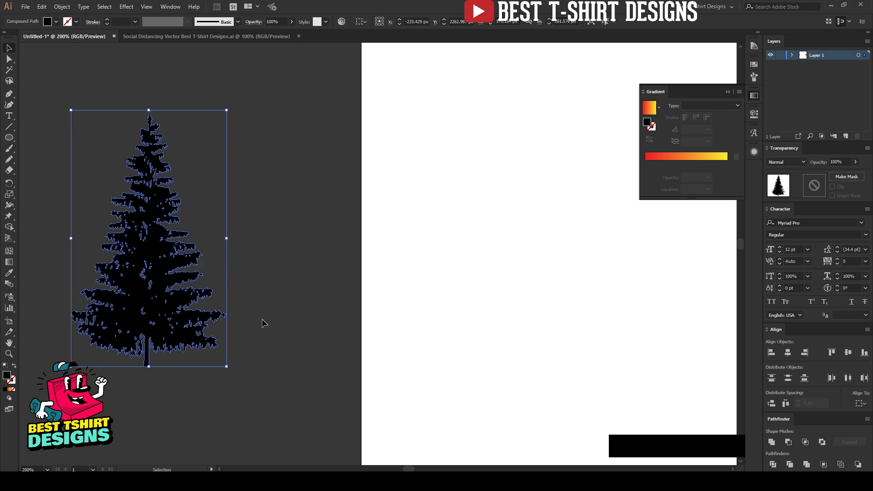
left_click(807, 465)
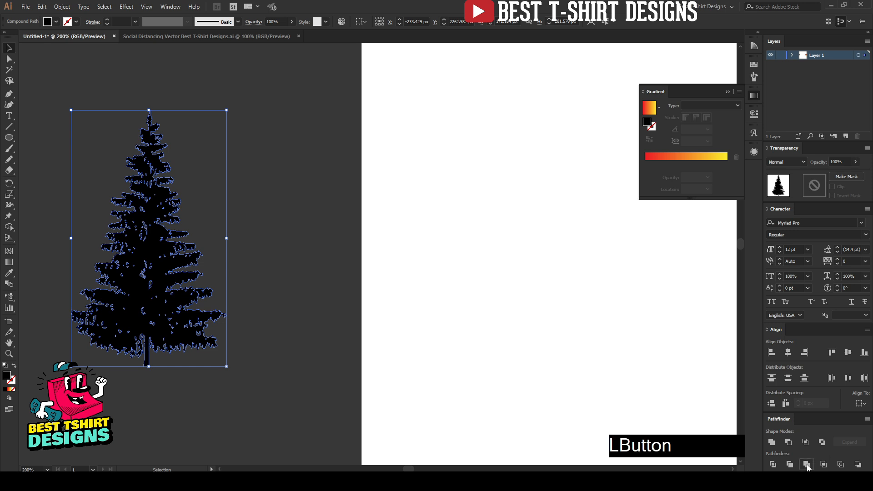
left_click(771, 441)
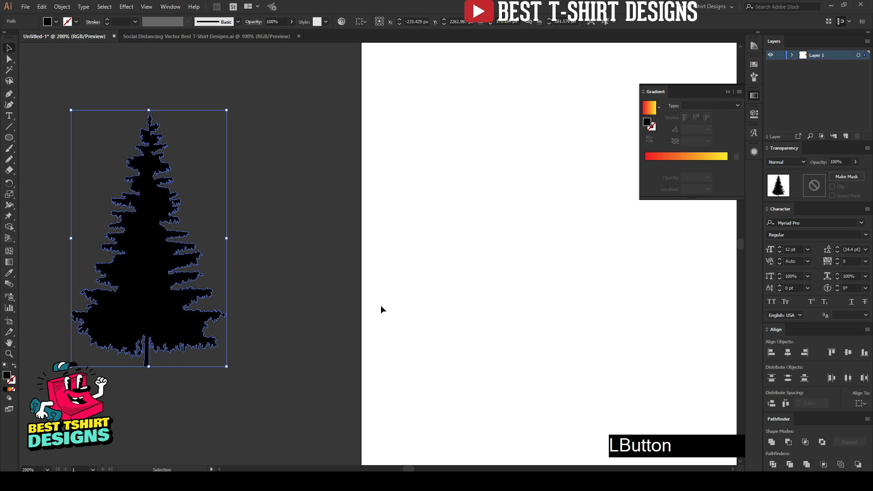
left_click(313, 296)
left_click_drag(66, 171, 291, 354)
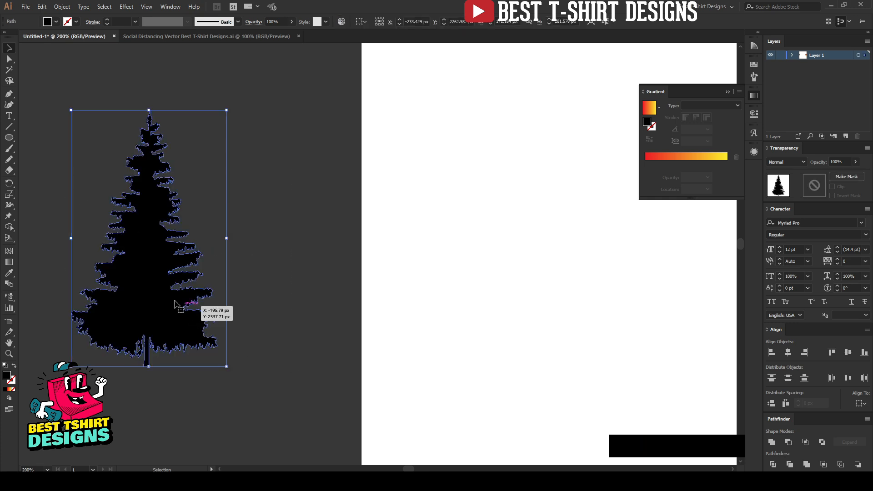
left_click(203, 185)
scroll(97, 254, "up", 4)
scroll(273, 317, "down", 4)
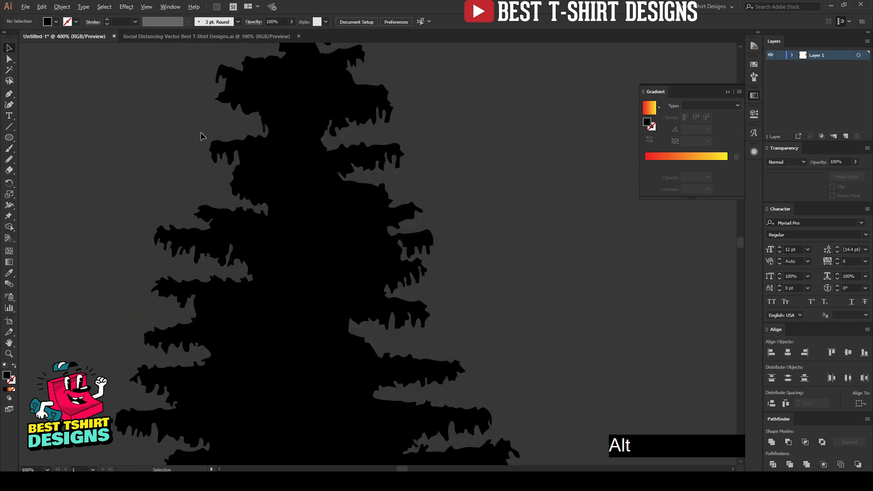
Bring the solid tree back beside the gradient silhouette and cut it to the clipboard
scroll(202, 136, "down", 6)
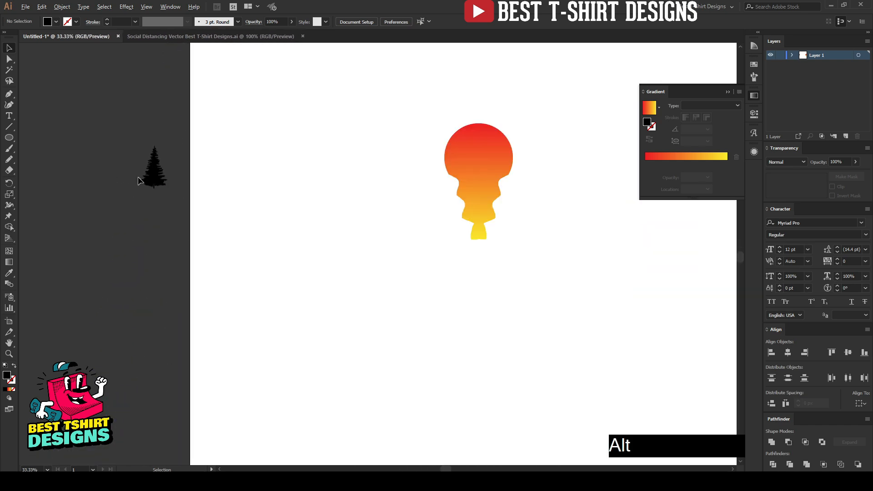
left_click_drag(152, 177, 534, 196)
scroll(545, 151, "up", 3)
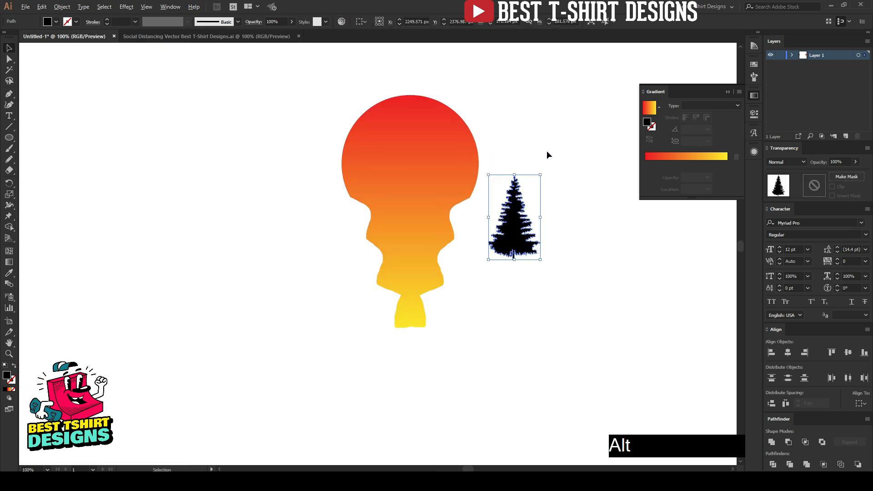
key("ctrl")
key("ctrl+x")
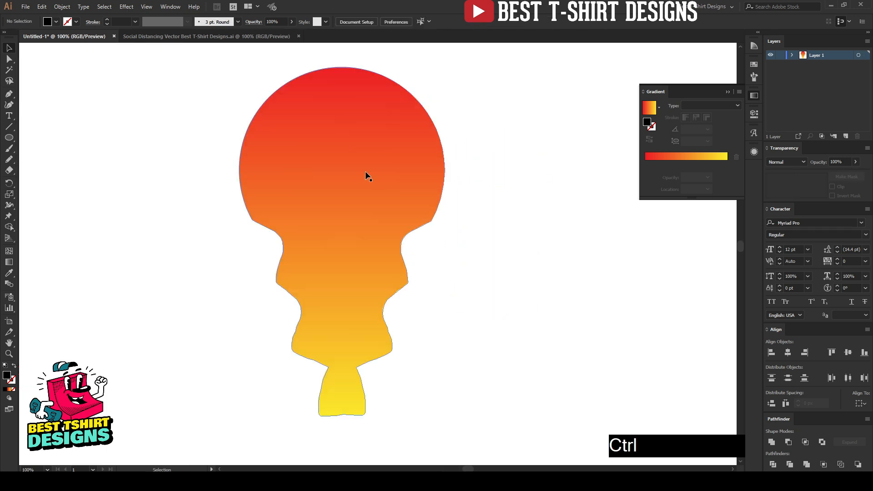
Give the gradient silhouette an opacity mask with Clip off and paste the tree into the mask
left_click(365, 171)
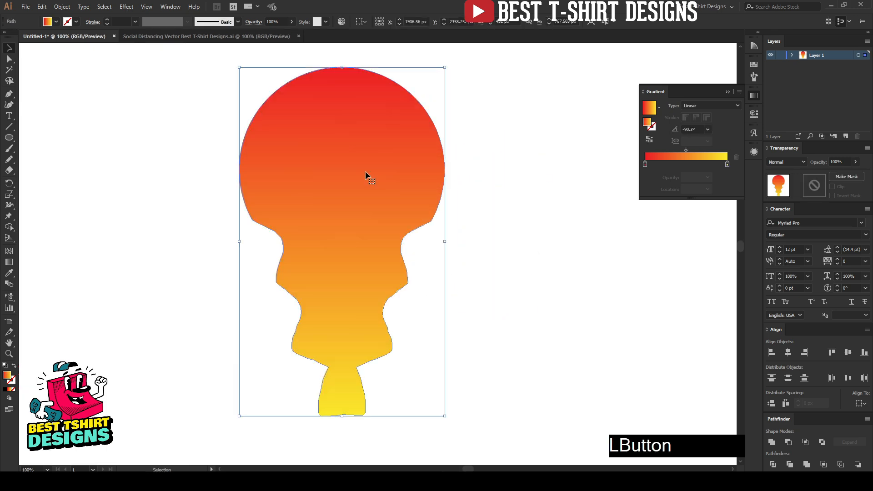
left_click(818, 191)
left_click(840, 186)
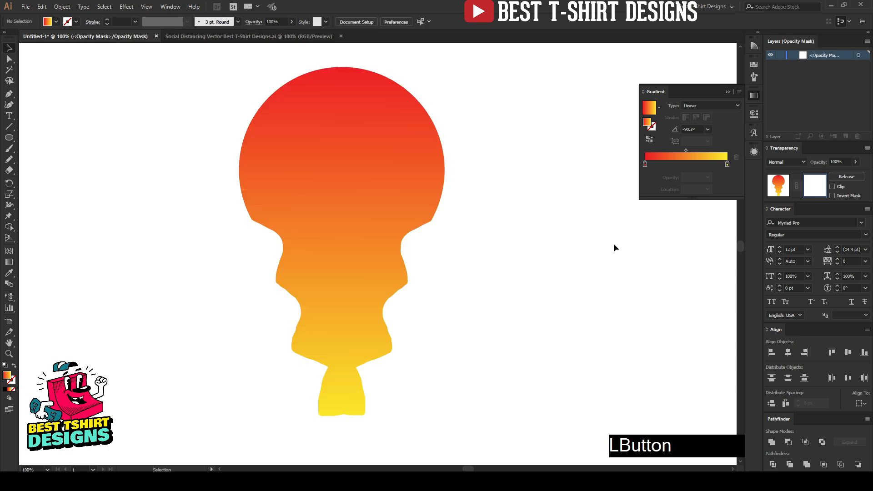
key("ctrl+v")
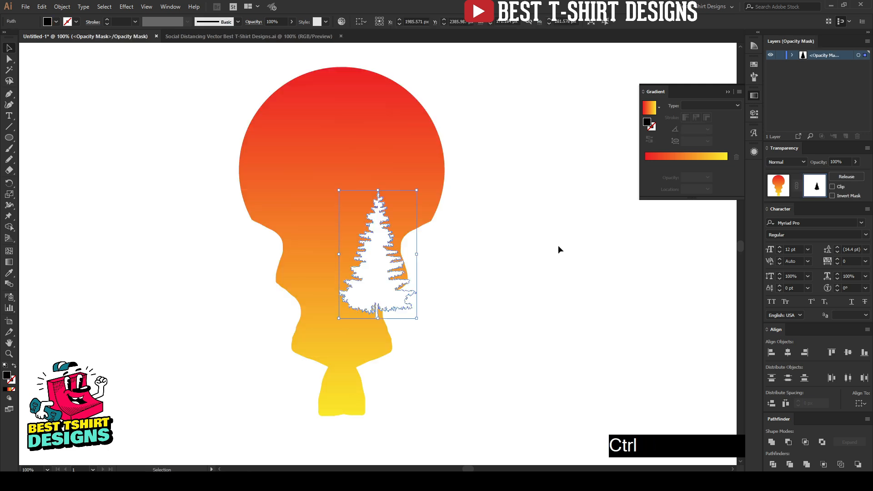
Scale down the tree in the mask and position it so it cuts into the circle's lower right edge
left_click_drag(392, 273, 459, 204)
left_click(444, 142, "shift")
left_click_drag(443, 143, 442, 174)
left_click_drag(446, 224, 448, 195)
left_click(514, 225)
scroll(205, 185, "up", 1)
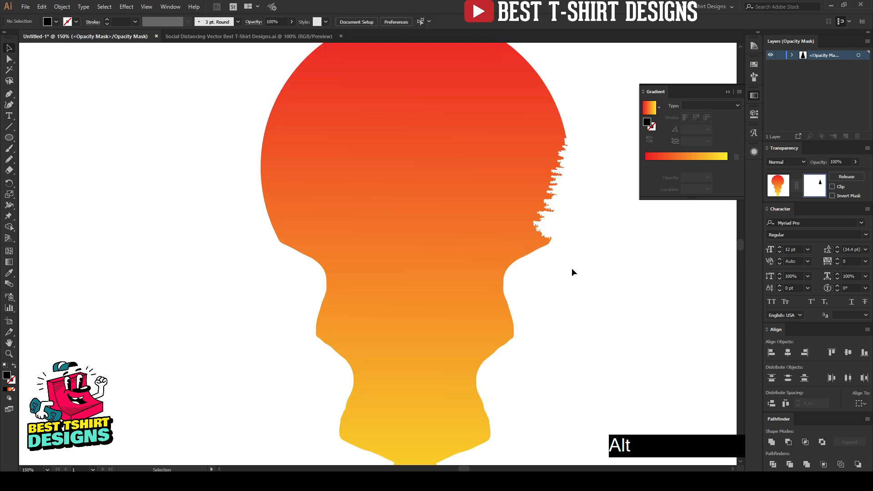
left_click(575, 224)
left_click_drag(569, 249, 568, 261)
Duplicate the masking tree onto the circle's lower left edge, opposite the first one
key("space")
left_click_drag(619, 300, 538, 300)
left_click_drag(469, 221, 186, 216)
left_click_drag(162, 280, 162, 280)
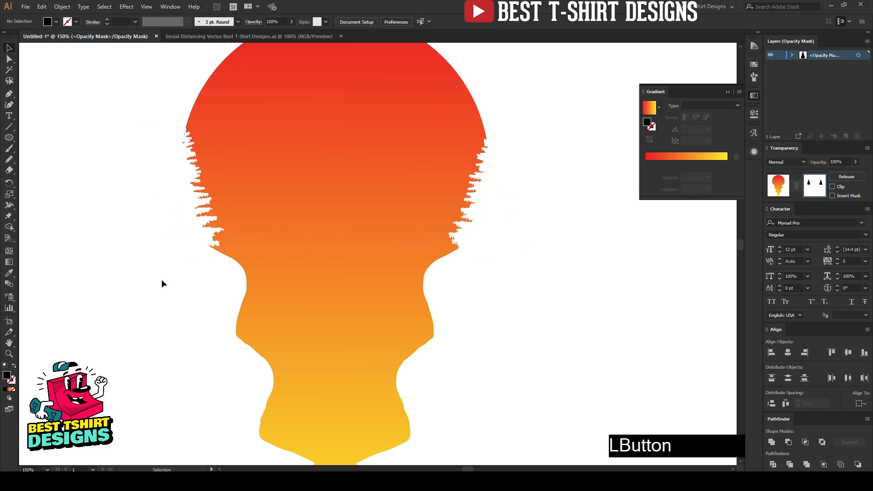
Fine-tune the position of the duplicated masking tree on the circle's lower left edge
scroll(164, 282, "down", 1)
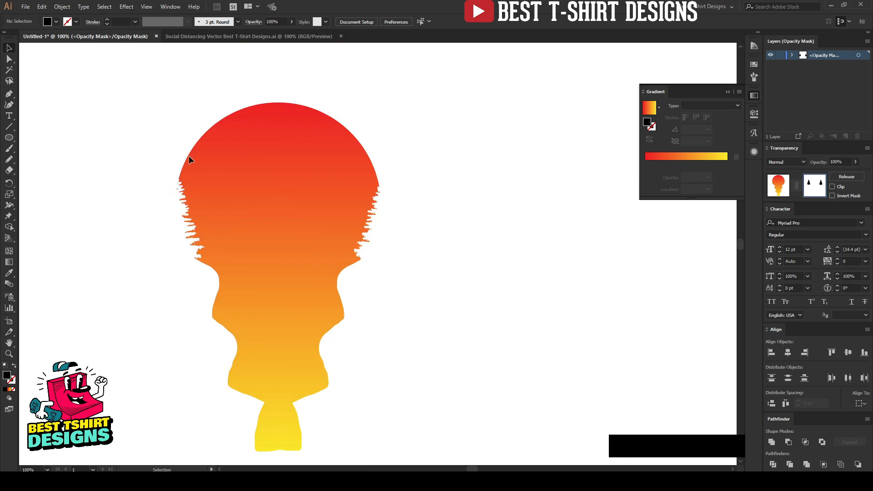
scroll(182, 176, "up", 1)
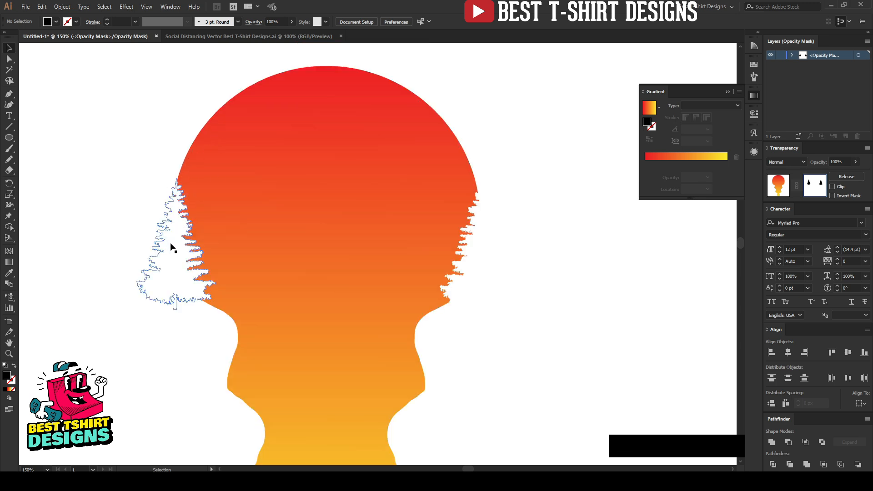
scroll(176, 240, "up", 2)
left_click_drag(175, 238, 152, 206)
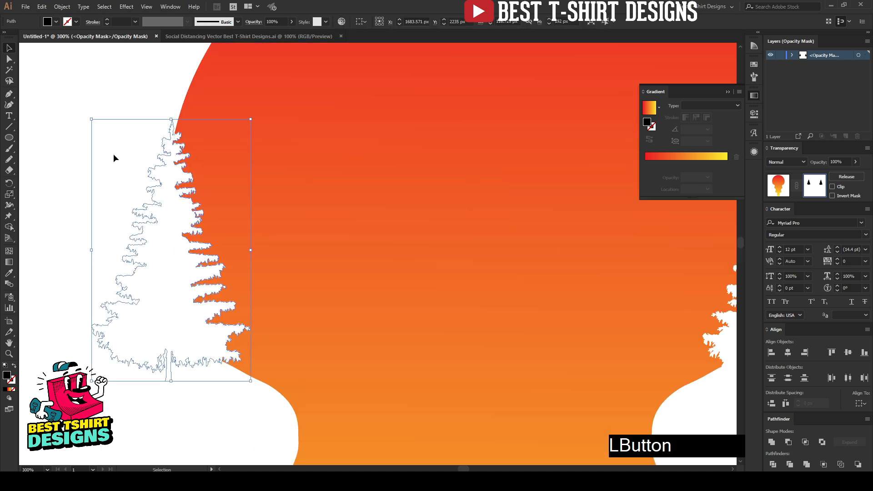
scroll(113, 157, "down", 3)
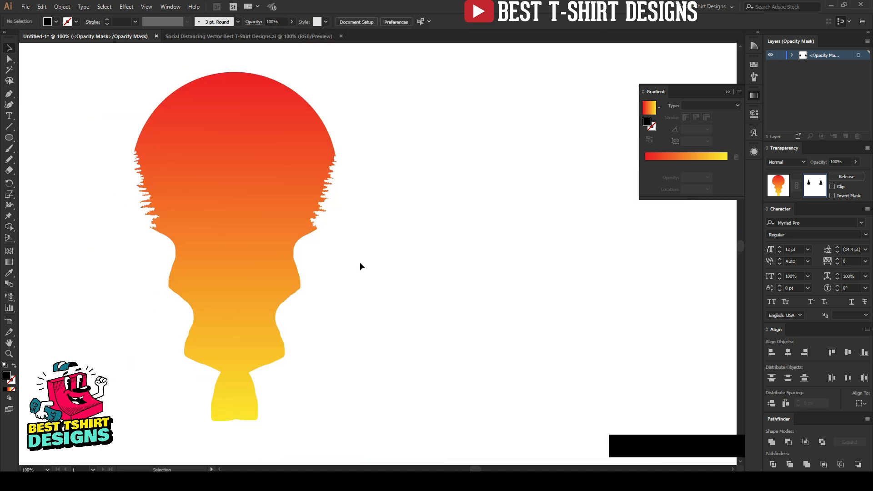
Duplicate the right-hand masking tree inward and down, about 49 px left and 43 px lower than the original
scroll(65, 207, "up", 1)
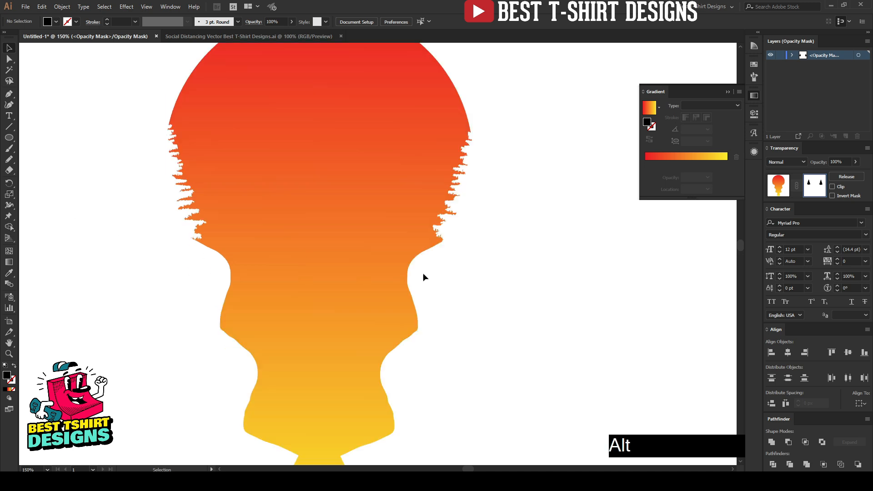
left_click(487, 278)
left_click_drag(481, 230, 450, 255)
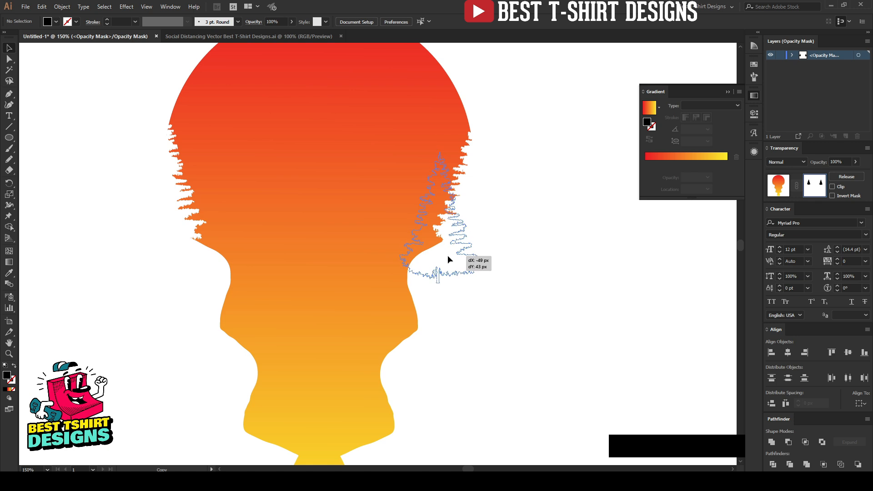
left_click(489, 326)
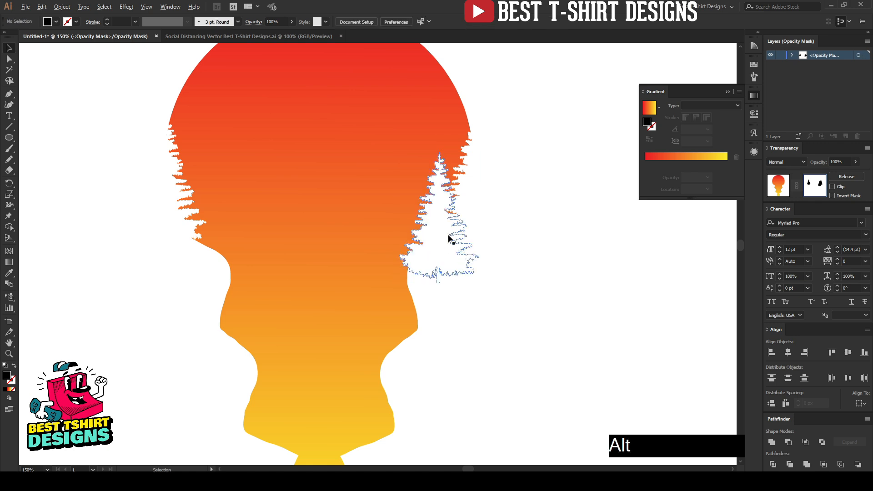
Place two more tree copies stepping down the right side of the silhouette
scroll(453, 148, "up", 2)
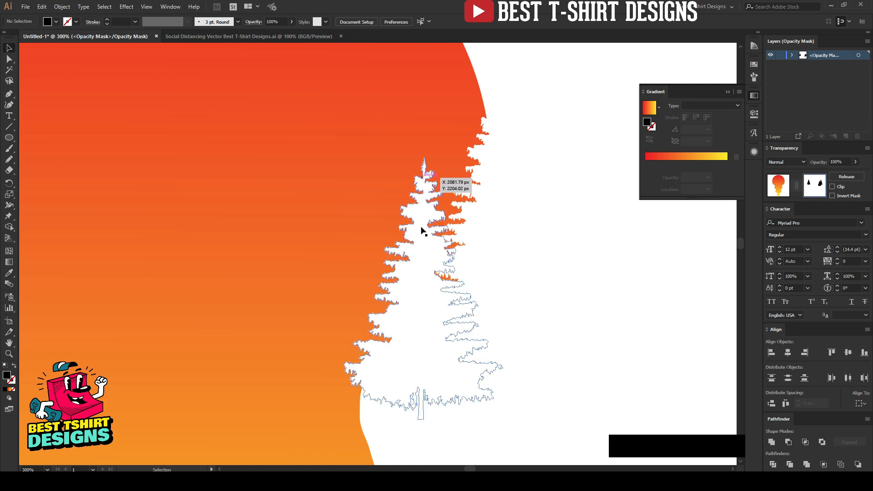
scroll(430, 199, "down", 2)
scroll(430, 199, "down", 1)
left_click_drag(434, 246, 396, 313)
left_click(527, 321)
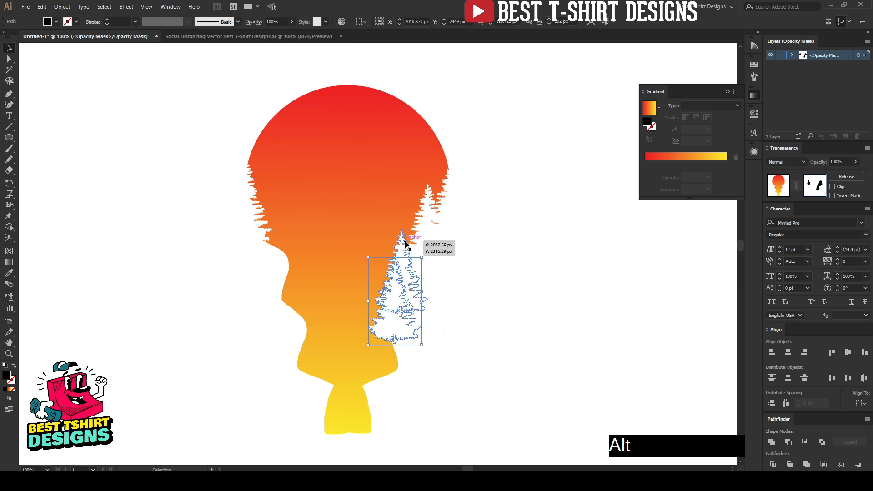
scroll(478, 315, "up", 1)
left_click_drag(354, 244, 364, 203)
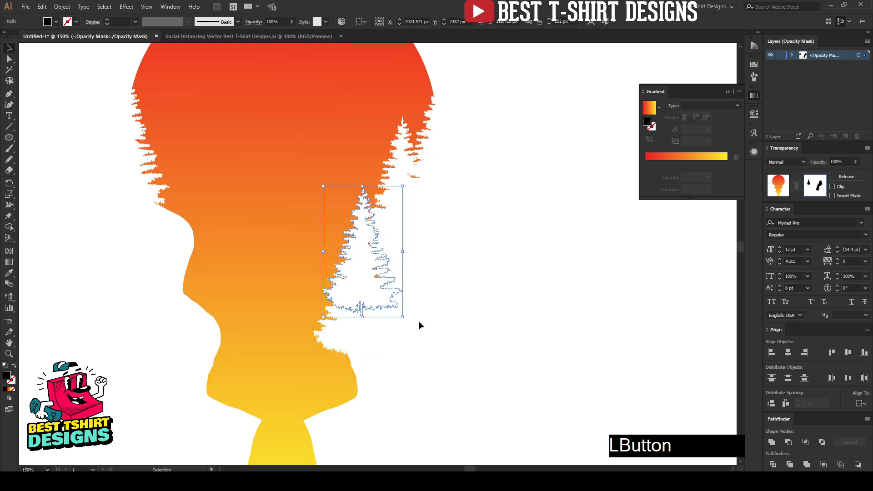
Rotate the two lowest right-hand trees slightly counterclockwise and fit them along the tapering tree line
left_click_drag(406, 322, 421, 302)
left_click_drag(373, 330, 373, 323)
left_click_drag(420, 343, 404, 350)
left_click(394, 353)
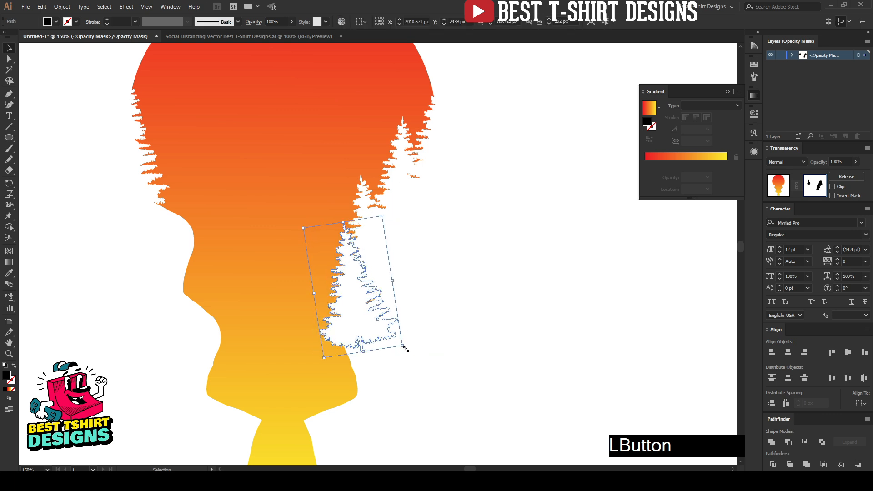
left_click_drag(363, 320, 358, 318)
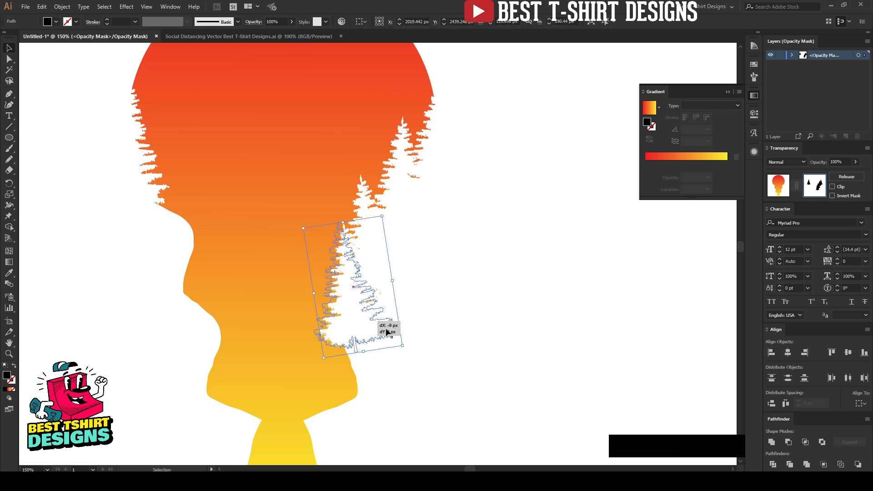
left_click(449, 344)
scroll(424, 339, "down", 1)
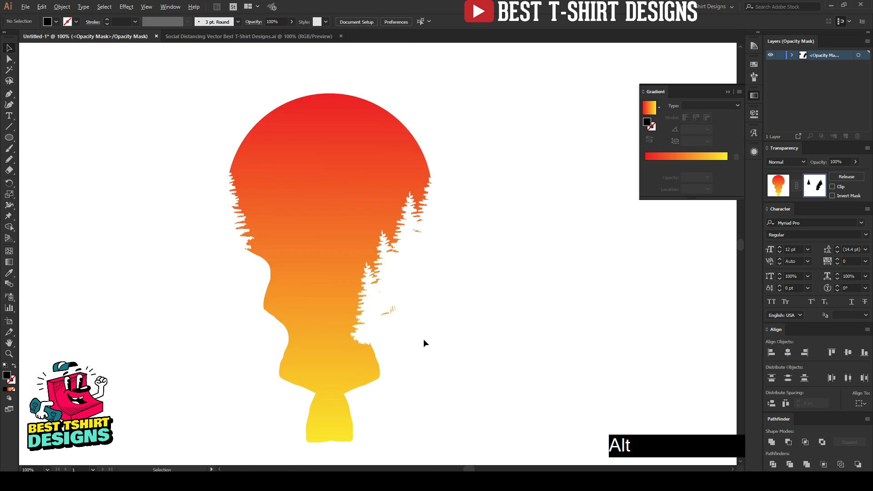
scroll(409, 351, "up", 1)
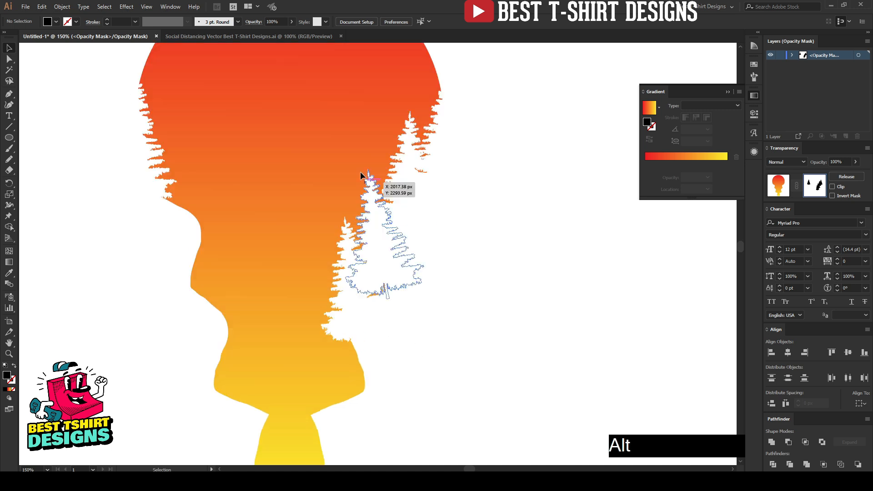
scroll(364, 177, "down", 1)
left_click_drag(376, 197, 258, 263)
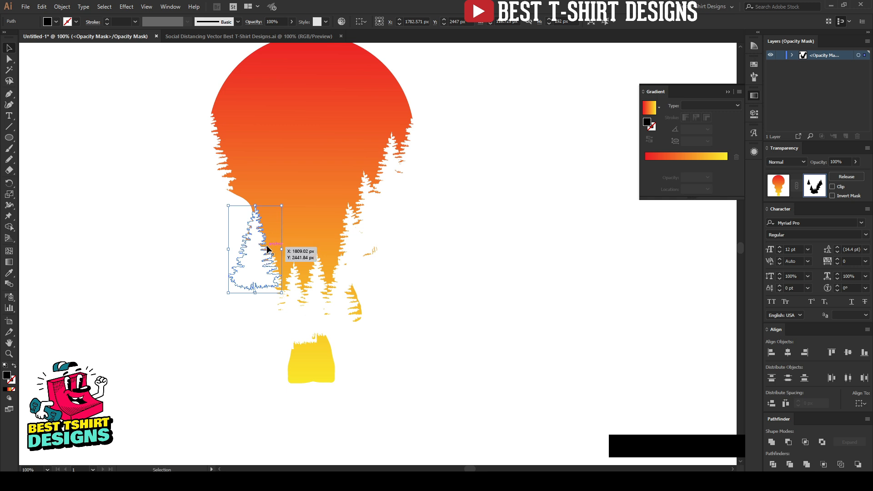
key("Delete")
Duplicate the three lower right-hand trees to the silhouette's left side and reflect the copies across the vertical axis
left_click(361, 249)
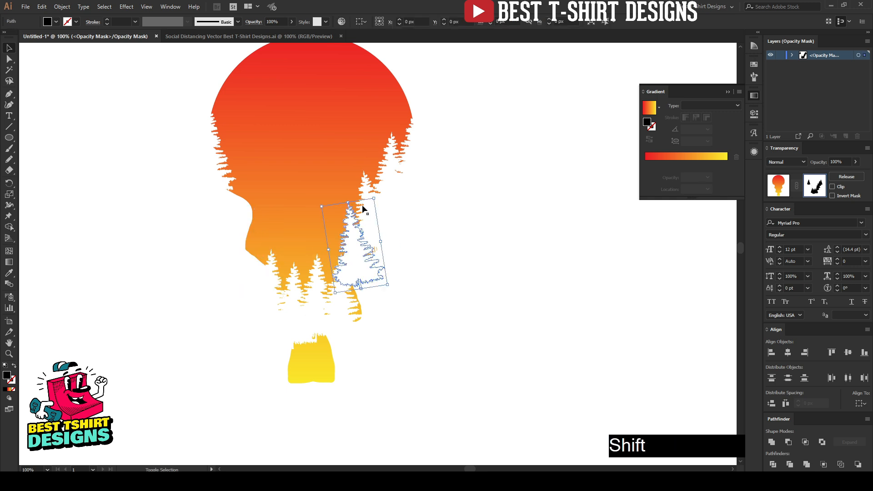
left_click(390, 177, "shift")
left_click_drag(394, 213, 242, 227)
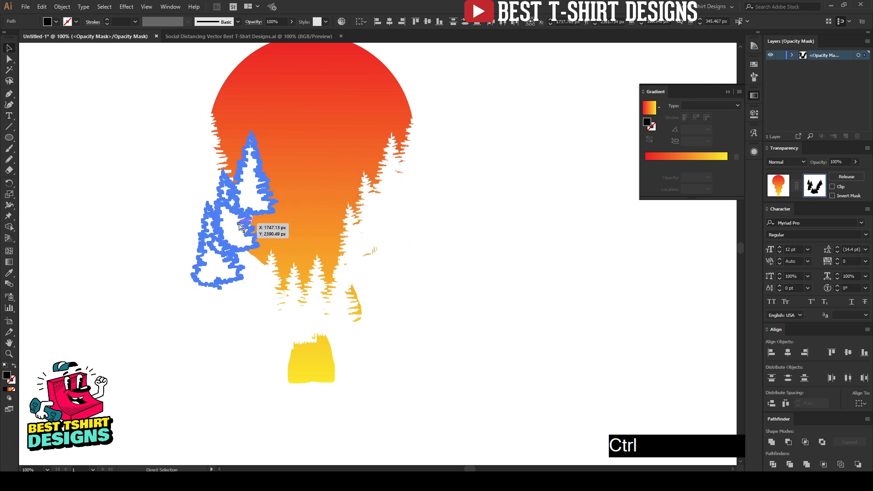
key("ctrl+r")
left_click(619, 354)
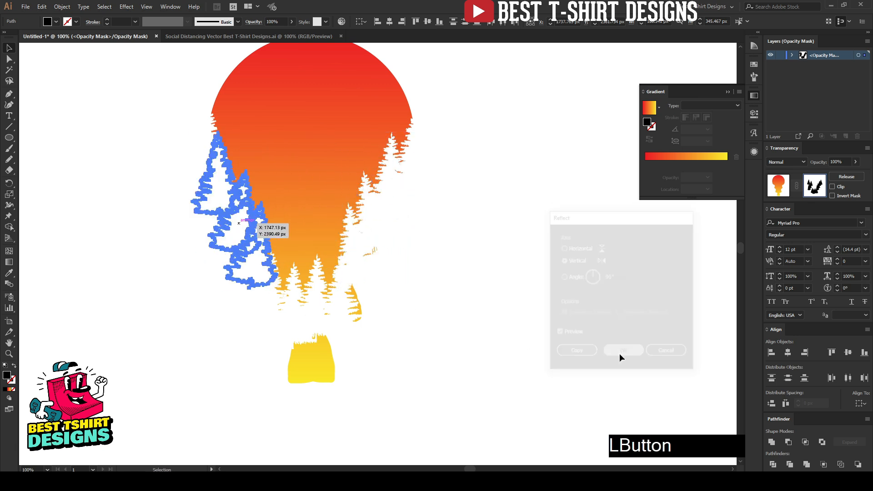
Nudge the mirrored trio of trees sideways and down until it lines the left edge opposite the right-hand trees
key("Left")
key("Left")
key("Left")
key("Left")
key("Left")
key("Left")
key("Left")
key("Left")
key("Left")
key("Left")
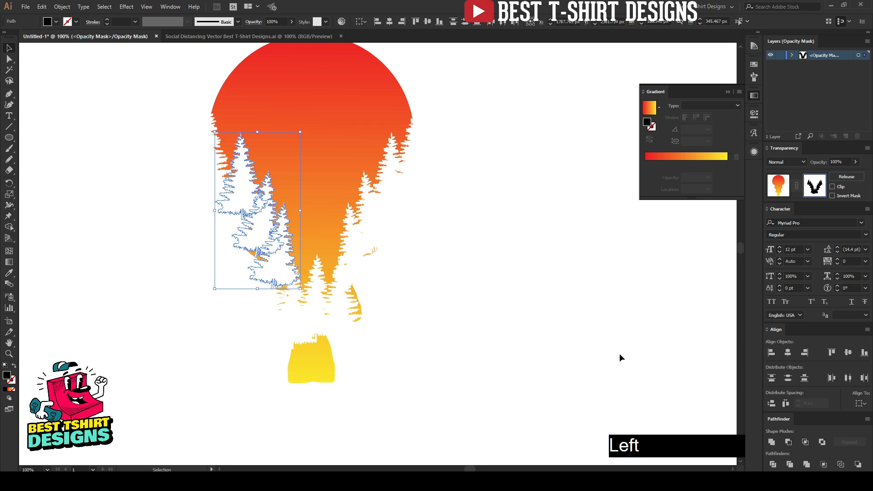
key("Down")
key("Down")
key("Down")
key("Down")
key("Down")
key("Down")
key("Down")
key("Down")
key("Down")
key("Down")
key("Down")
key("Down")
key("Down")
key("Down")
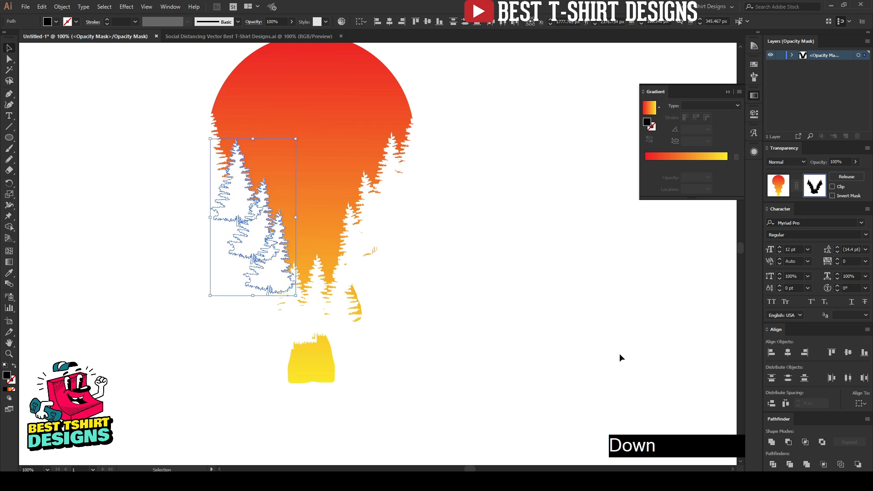
key("Left")
key("Left")
key("Left")
key("Left")
key("Left")
left_click(441, 298)
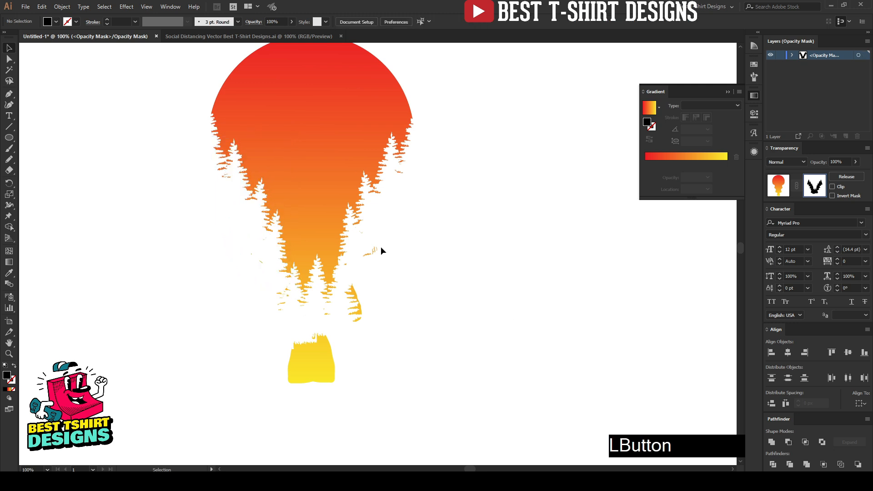
Shift the left-hand masking trees slightly outward to widen the gradient area between the two tree lines
scroll(329, 168, "up", 2)
scroll(340, 235, "down", 2)
scroll(304, 167, "up", 1)
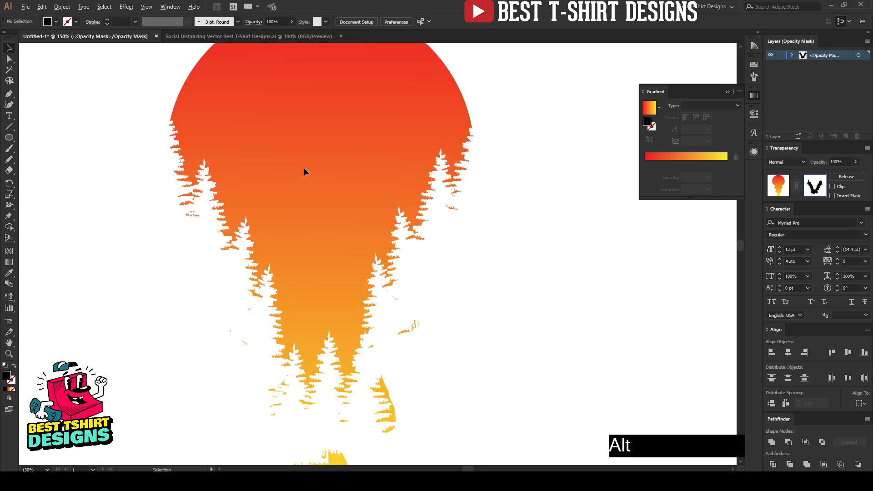
left_click_drag(214, 240, 206, 244)
left_click_drag(250, 300, 311, 359)
Scale down the central tree at the bottom of the tree line and duplicate it just beside itself
scroll(273, 337, "down", 1)
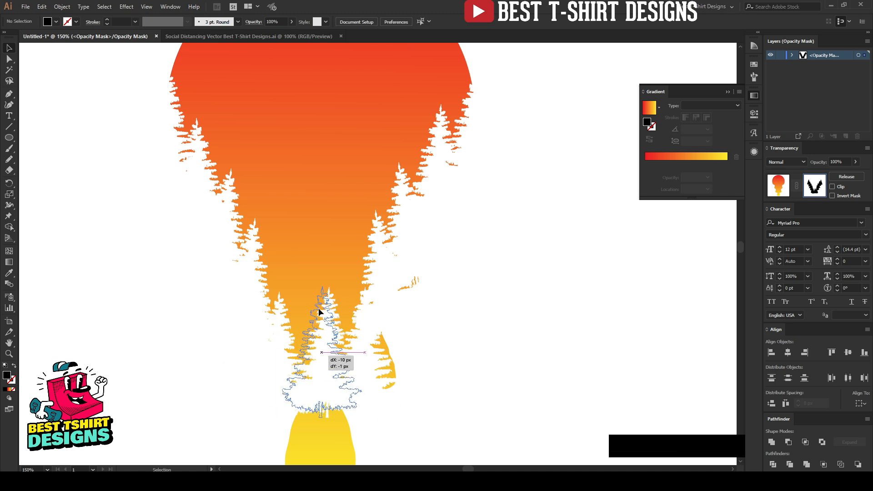
left_click_drag(323, 291, 322, 309)
mouse_move(319, 368)
left_mouse_down()
mouse_move(300, 367)
mouse_move(345, 367)
mouse_move(330, 367)
left_mouse_up()
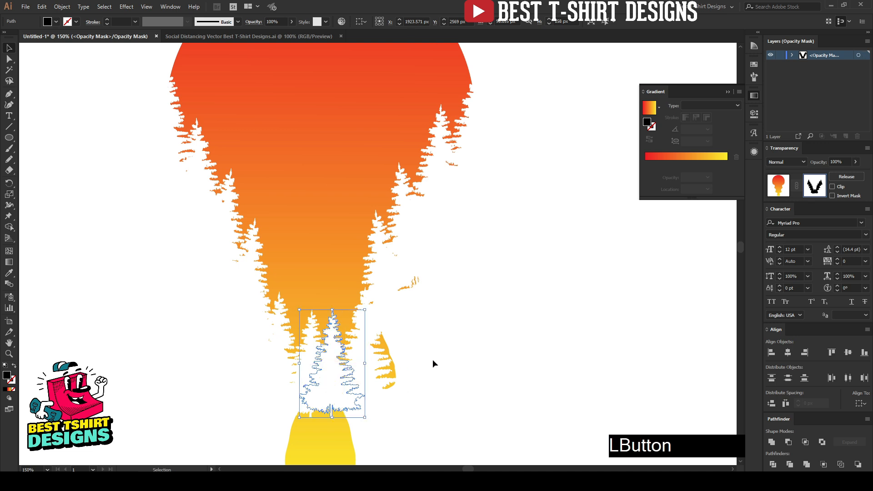
left_click(432, 359)
scroll(274, 250, "down", 1)
scroll(289, 138, "up", 1)
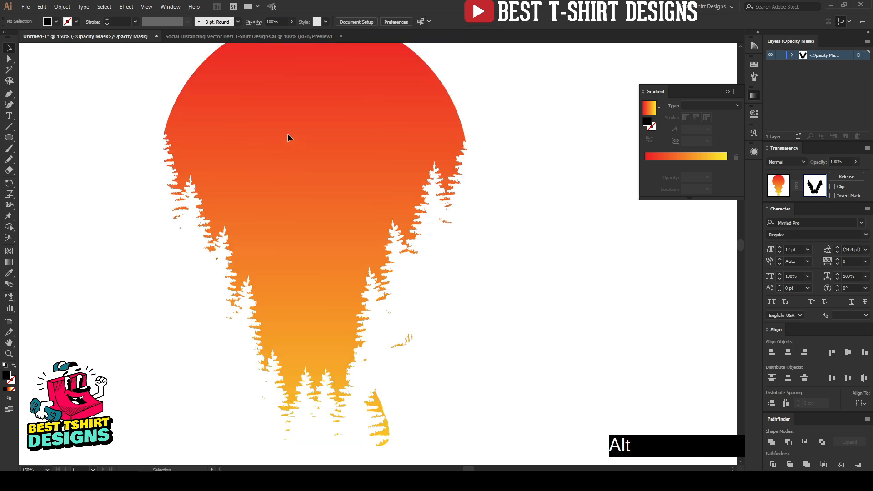
scroll(346, 263, "down", 1)
left_click(499, 273)
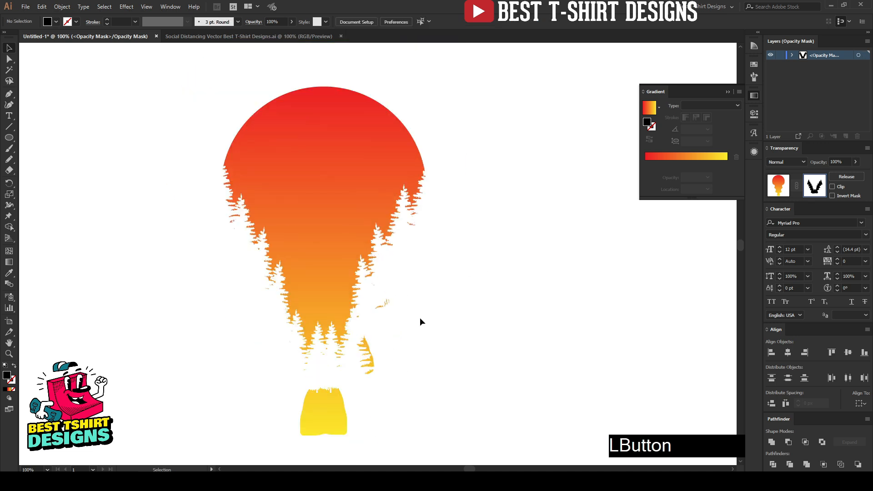
Select all left-hand masking trees except the topmost one and nudge them slightly to the right
scroll(363, 336, "up", 1)
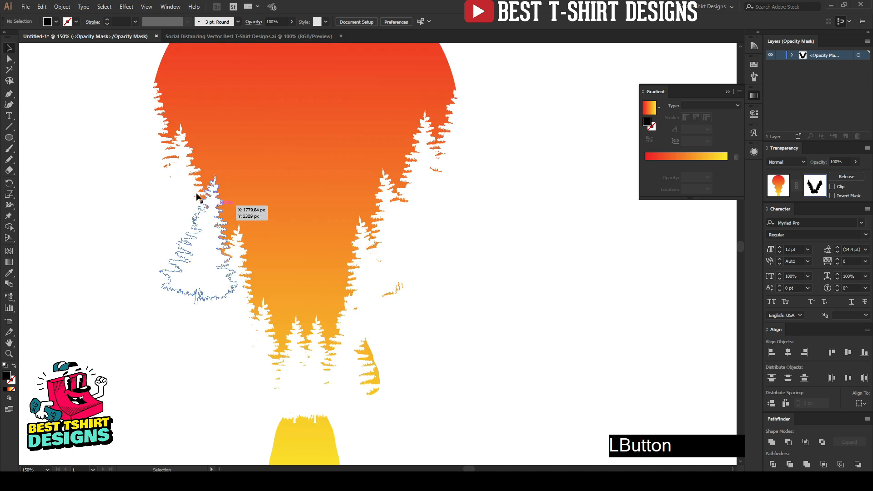
scroll(340, 252, "down", 1)
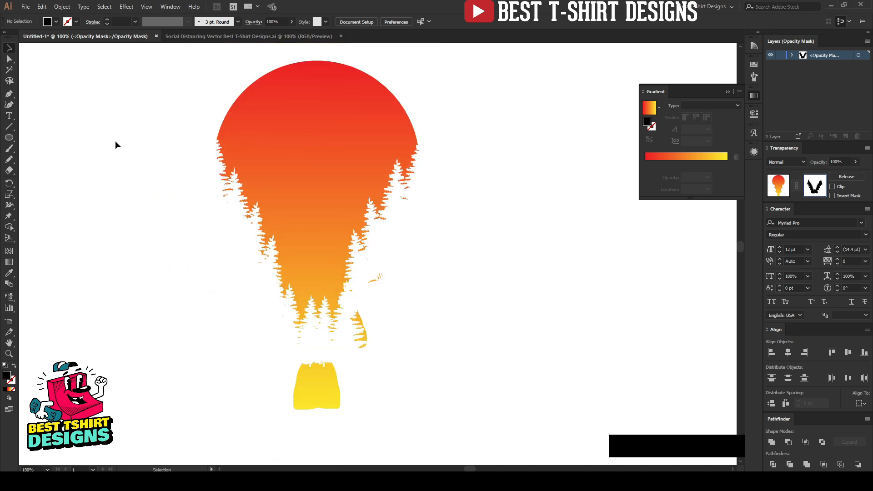
left_click_drag(285, 347, 285, 347)
left_click_drag(239, 245, 214, 154)
key("Right")
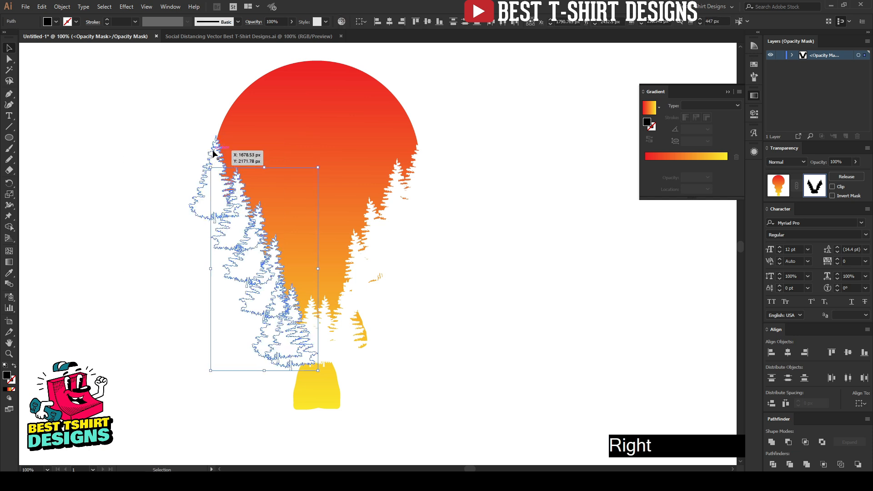
left_click(499, 256)
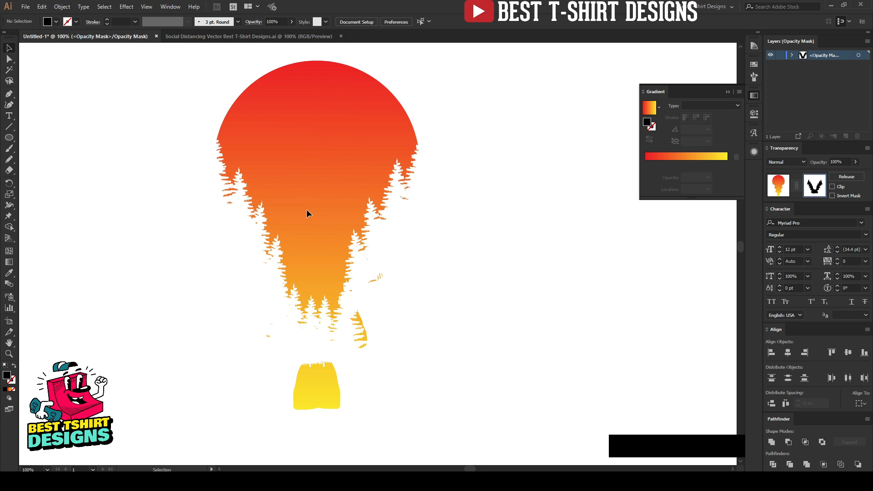
Pull the middle tree of the left-hand tree line off the silhouette and delete it
left_click_drag(257, 232, 544, 312)
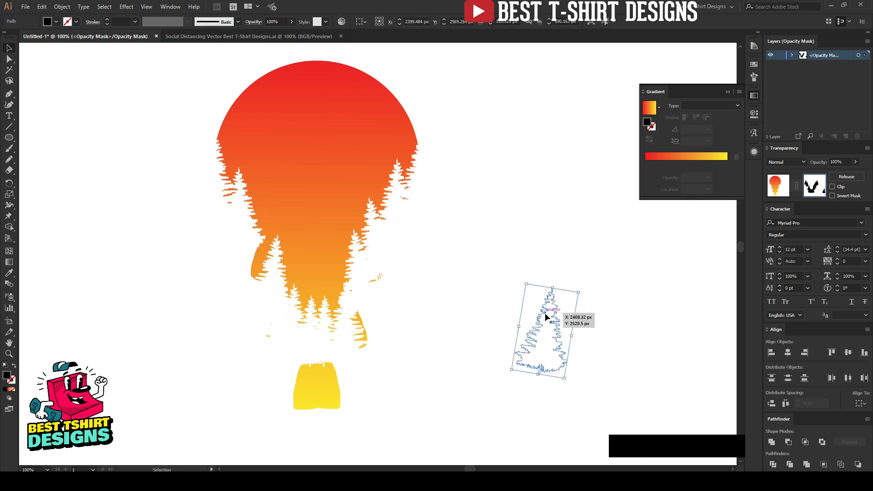
key("Delete")
Draw freehand pencil mask shapes over the stray gradient remnants outside the right-hand tree line
scroll(253, 267, "up", 1)
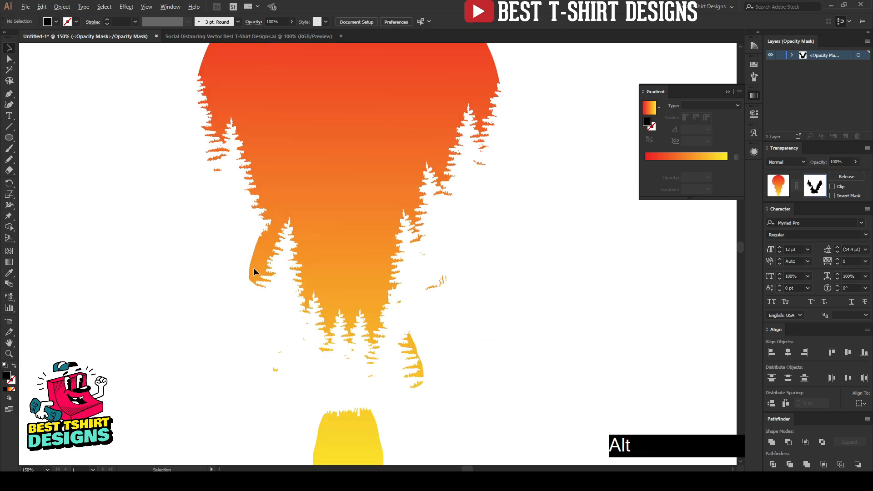
left_click_drag(504, 331, 478, 314)
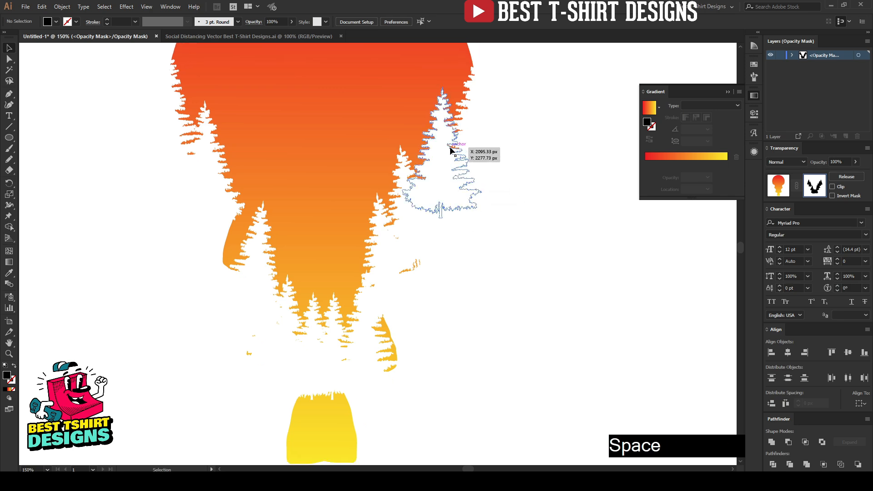
scroll(486, 138, "up", 1)
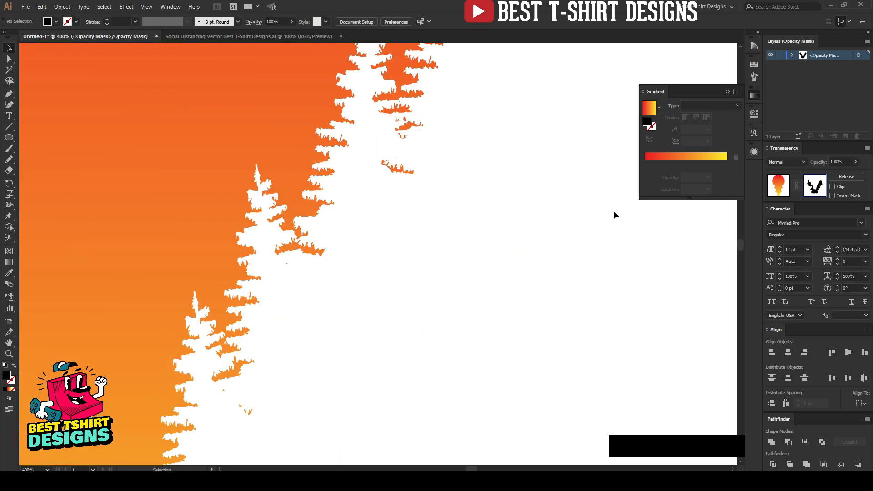
left_click_drag(528, 189, 407, 177)
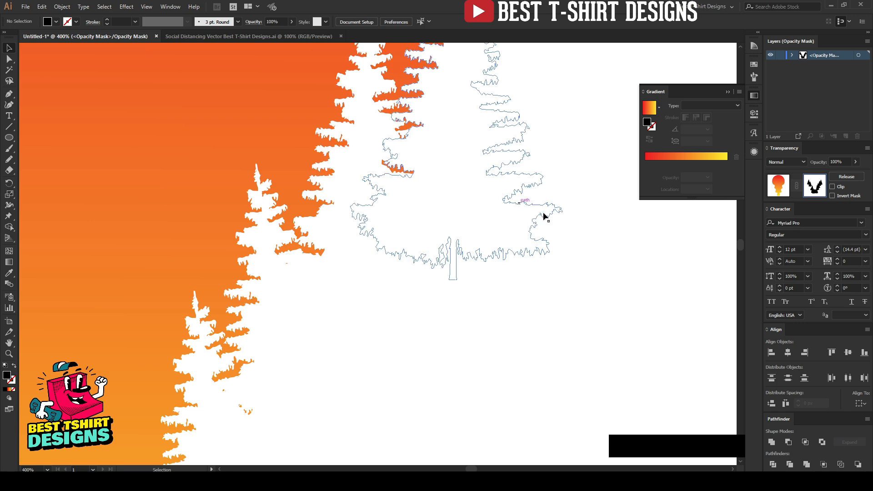
scroll(424, 175, "down", 2, "alt")
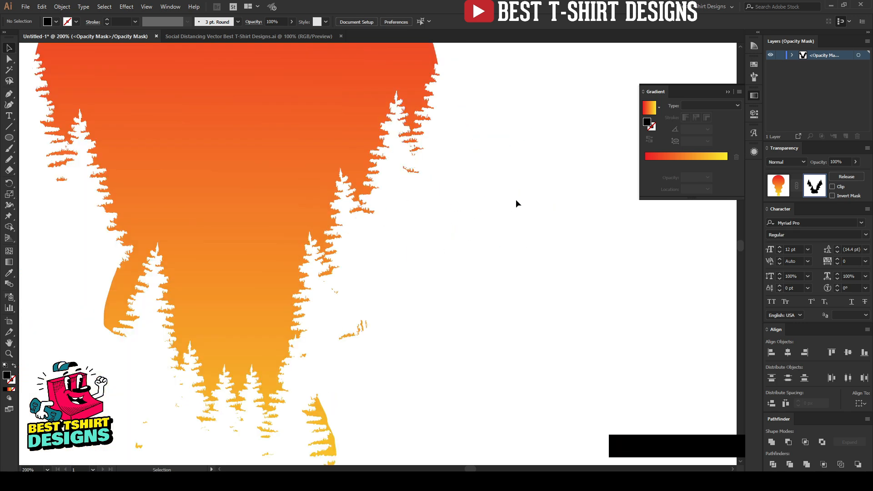
key("n")
left_click_drag(454, 180, 397, 165)
scroll(478, 187, "down", 3)
mouse_move(383, 234)
left_mouse_down()
mouse_move(370, 222)
mouse_move(327, 279)
left_mouse_up()
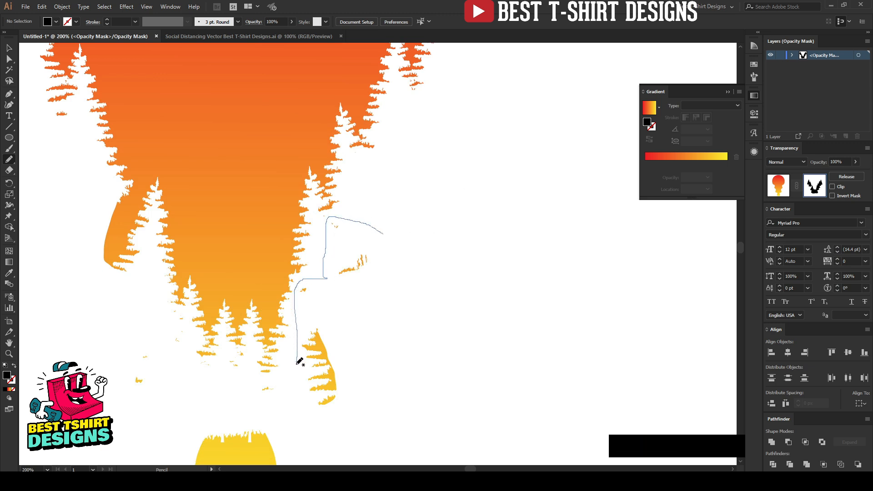
left_click_drag(421, 404, 383, 237)
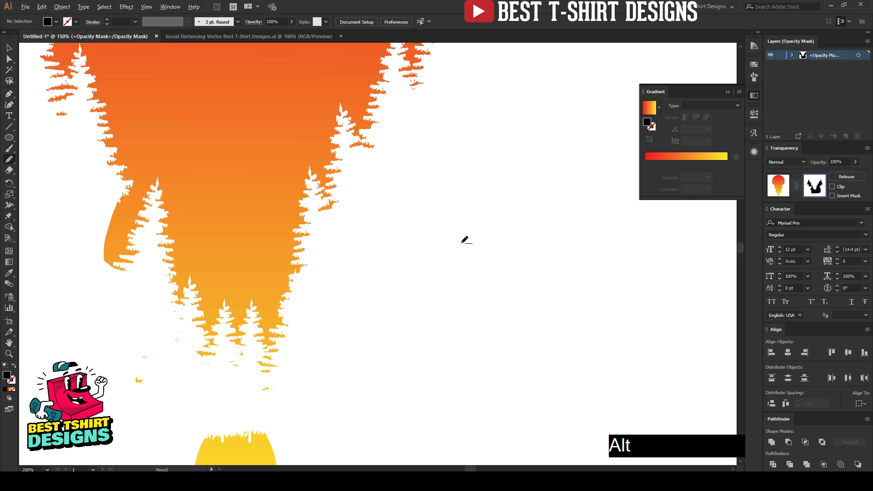
Draw a freehand pencil mask shape over the yellow block and loose remnants below the bottom trees
scroll(461, 243, "down", 2)
scroll(357, 365, "up", 1)
left_click_drag(400, 304, 372, 287)
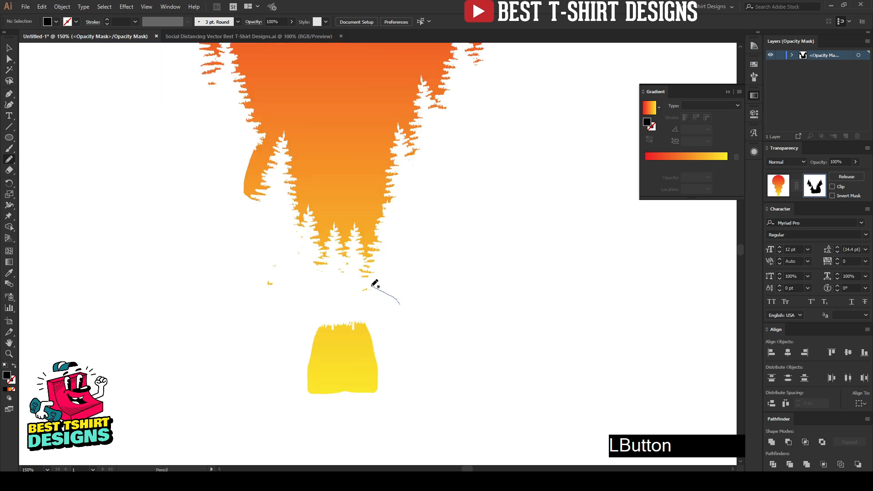
left_click_drag(317, 287, 291, 260)
mouse_move(267, 225)
left_mouse_down()
mouse_move(231, 325)
mouse_move(414, 428)
left_mouse_up()
scroll(271, 274, "down", 1)
scroll(248, 159, "up", 2)
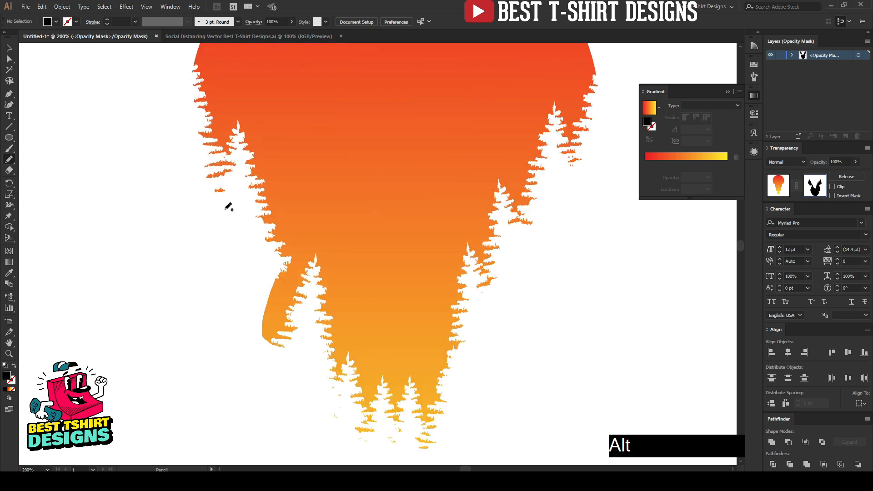
Draw a freehand pencil mask shape over the stray bits beneath the topmost left-hand trees
left_click_drag(221, 237, 238, 192)
left_click_drag(165, 245, 218, 240)
scroll(257, 250, "down", 2)
key("v")
left_click_drag(164, 110, 515, 386)
left_click(509, 346)
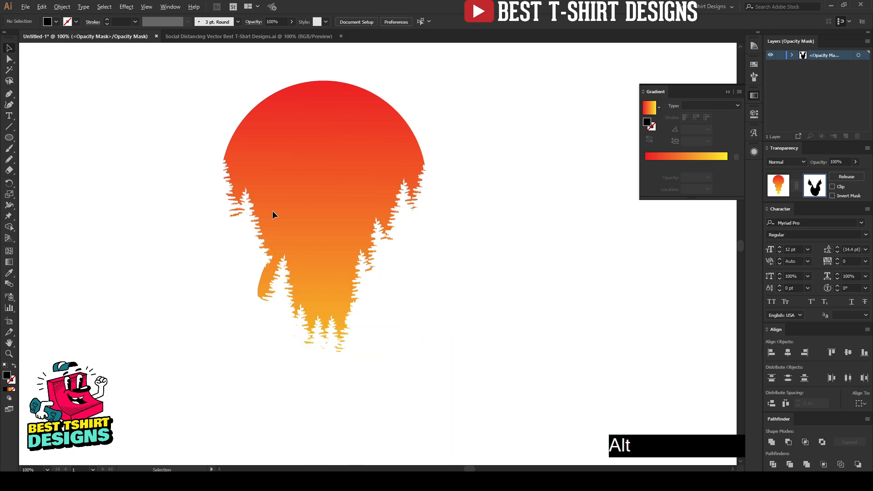
Scale down the second tree of the left-hand tree line and place it close against the topmost one
scroll(272, 210, "up", 1)
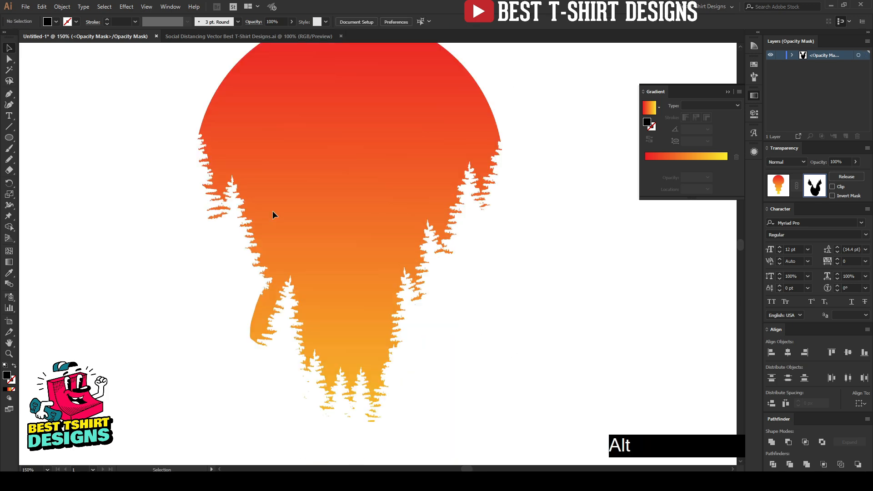
left_click(236, 249)
left_click_drag(233, 175, 228, 229)
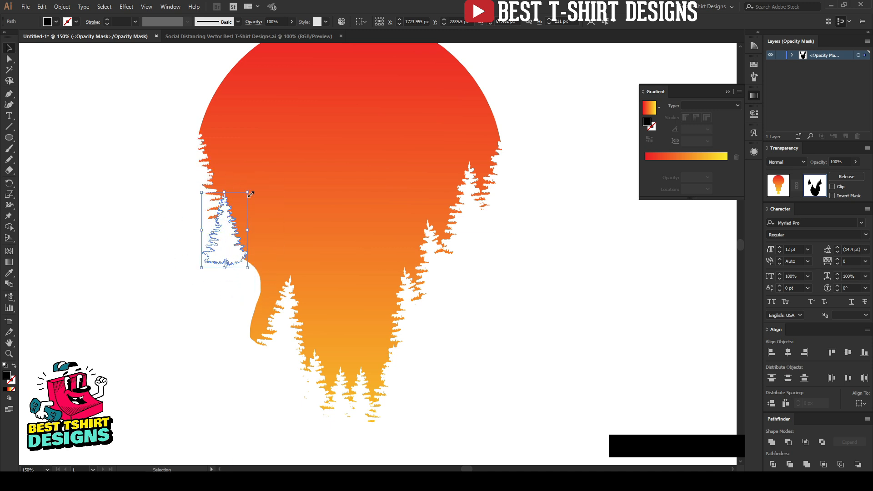
left_click_drag(252, 190, 257, 196)
left_click_drag(222, 235, 229, 196)
key("ctrl+z")
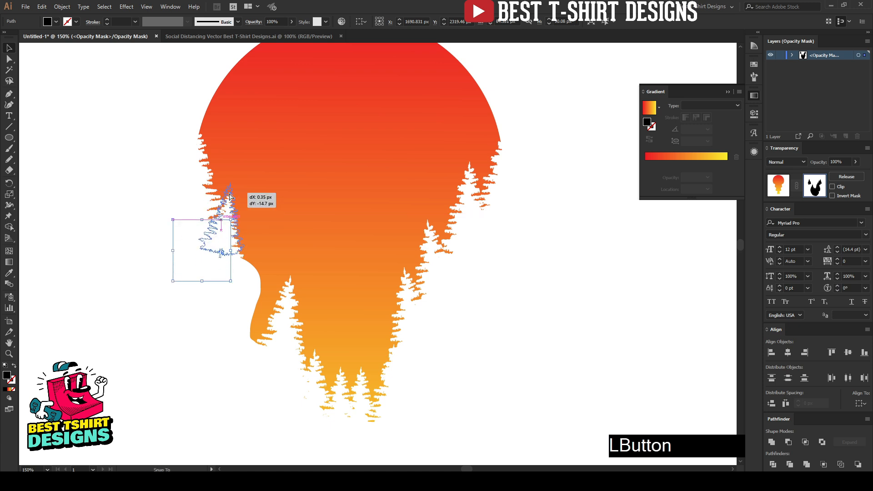
left_click(173, 182)
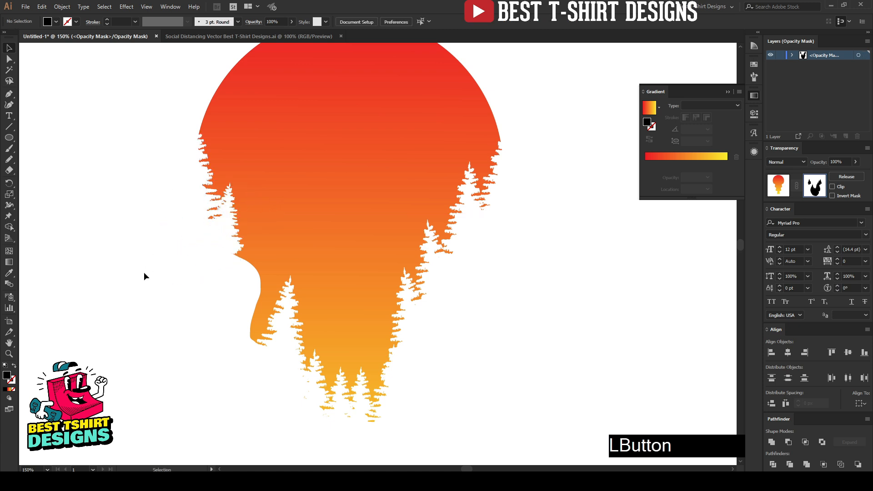
Draw a pointed cliff ledge with the Pencil below the upper-left trees and shift it slightly right into the gradient
key("n")
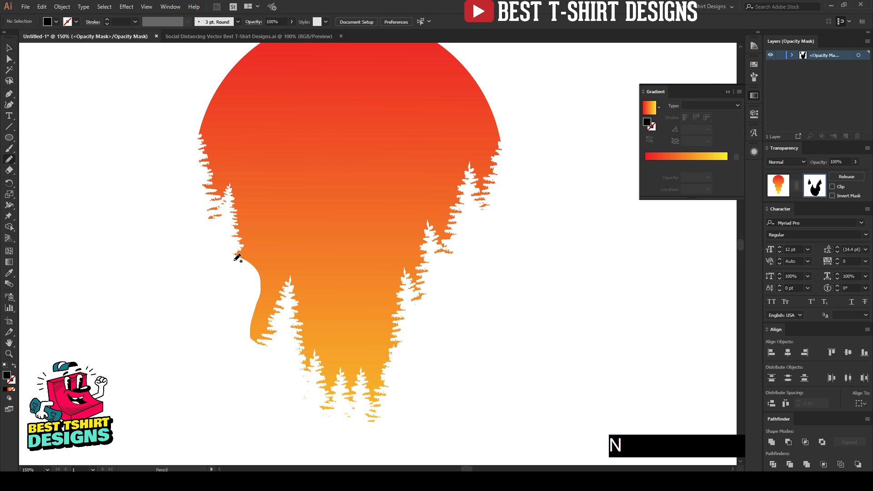
left_click(204, 255)
mouse_move(275, 253)
left_mouse_down()
mouse_move(296, 252)
mouse_move(279, 267)
left_mouse_up()
left_click_drag(263, 358, 160, 361)
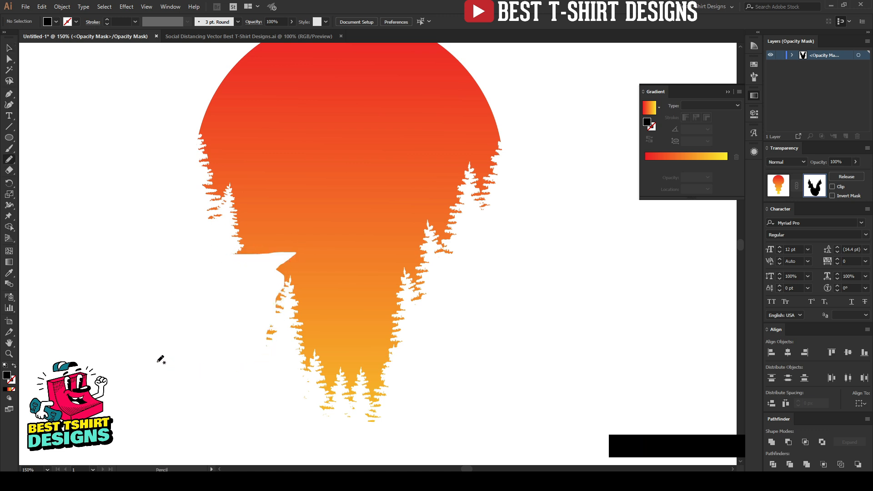
key("v")
left_click_drag(269, 267, 279, 265)
left_click(497, 361)
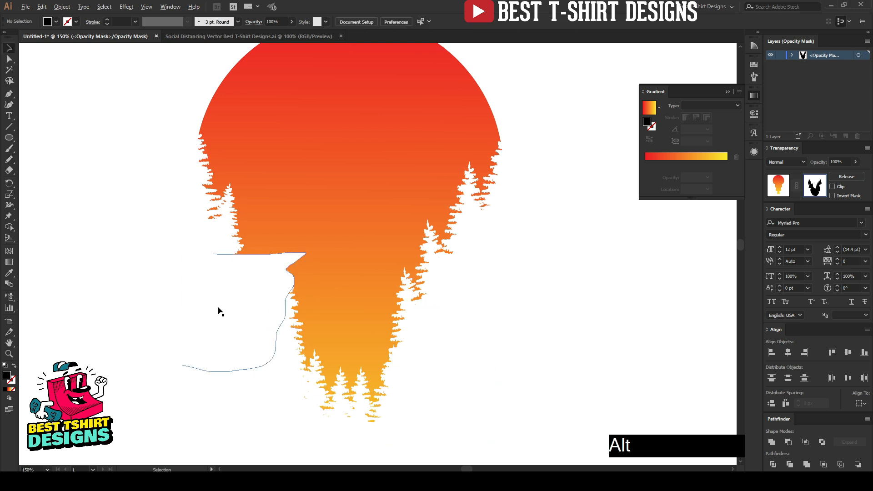
Copy the hiker silhouette from the Social Distancing Vector document and paste it into the opacity mask of Untitled-1
scroll(216, 309, "down", 1)
left_click(282, 40)
left_click(431, 226)
key("ctrl+c")
left_click(93, 38)
key("ctrl+v")
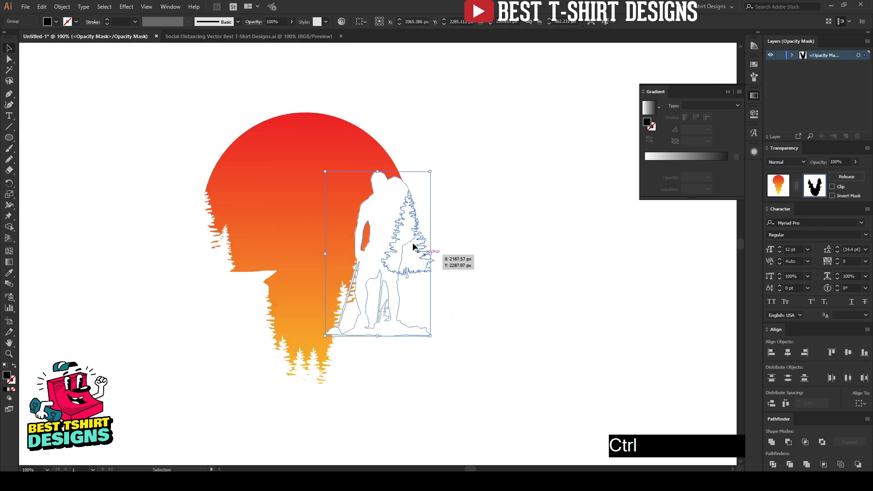
Scale down the hiker and stand it on the cliff ledge
left_click_drag(377, 172, 240, 236)
scroll(240, 236, "up", 3)
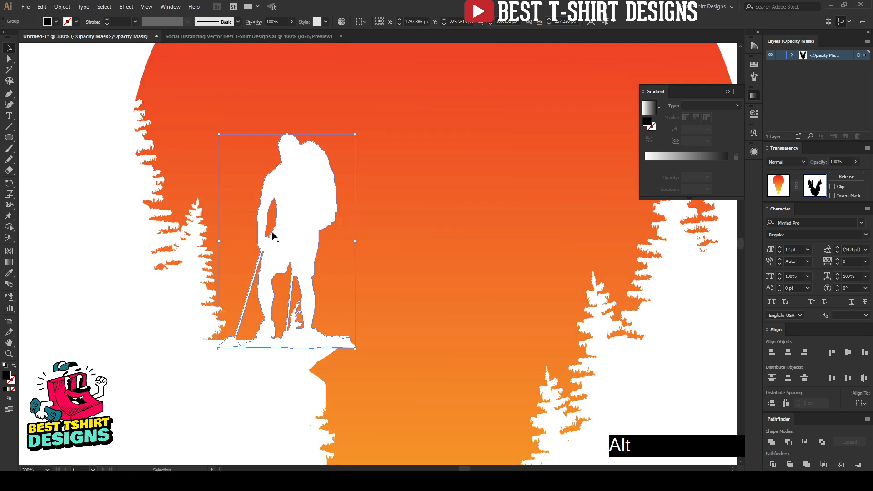
left_click_drag(288, 134, 288, 172)
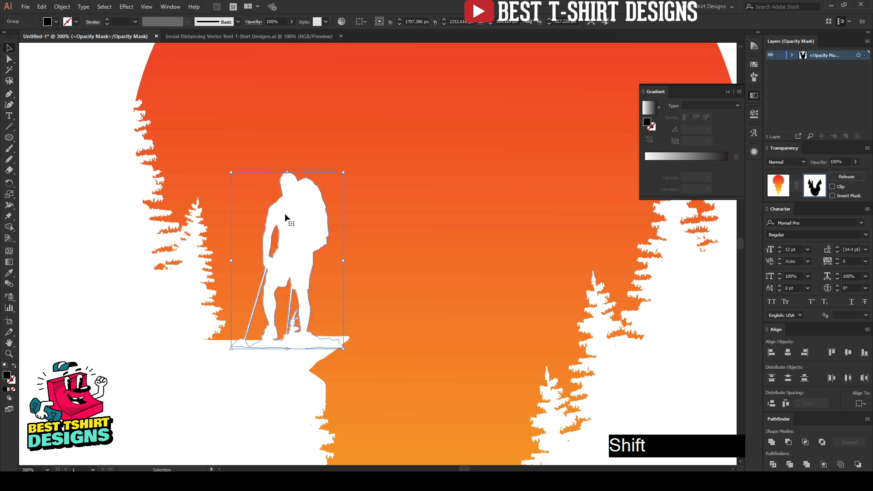
left_click_drag(281, 217, 278, 213)
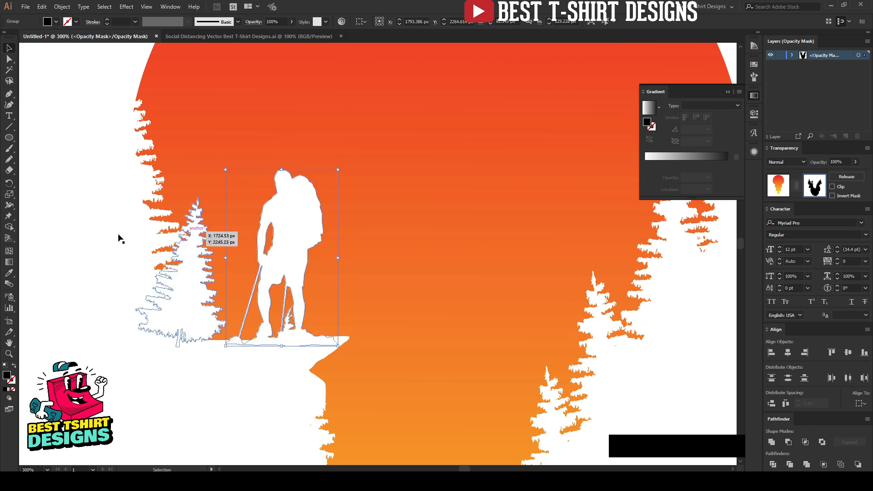
left_click(69, 231)
scroll(374, 179, "down", 1)
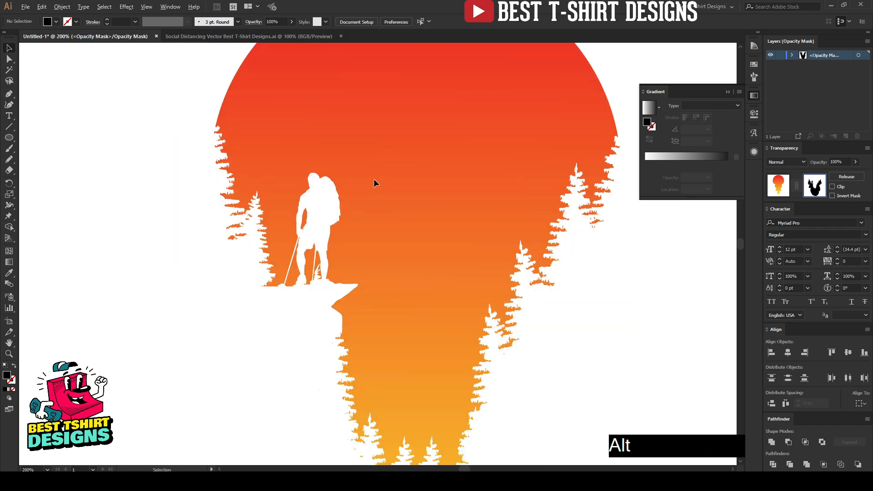
scroll(374, 184, "down", 1)
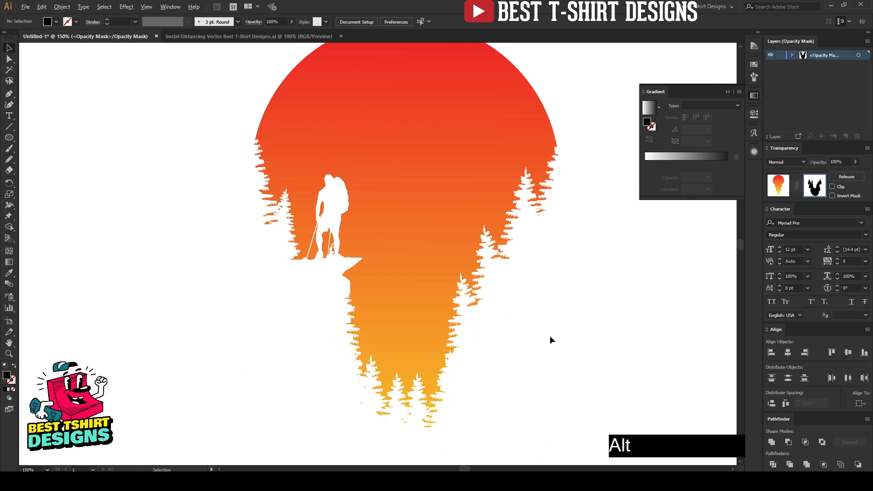
Tilt the left-hand tree below the cliff and move it up against the cliff's edge
left_click_drag(548, 341, 525, 334)
left_click_drag(324, 334, 330, 335)
left_click_drag(373, 281, 368, 318)
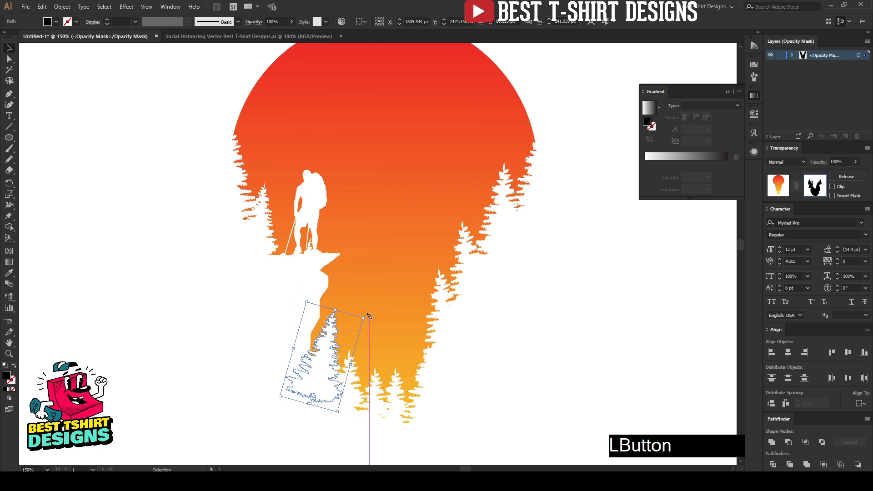
left_click_drag(334, 380, 320, 339)
left_click(618, 329)
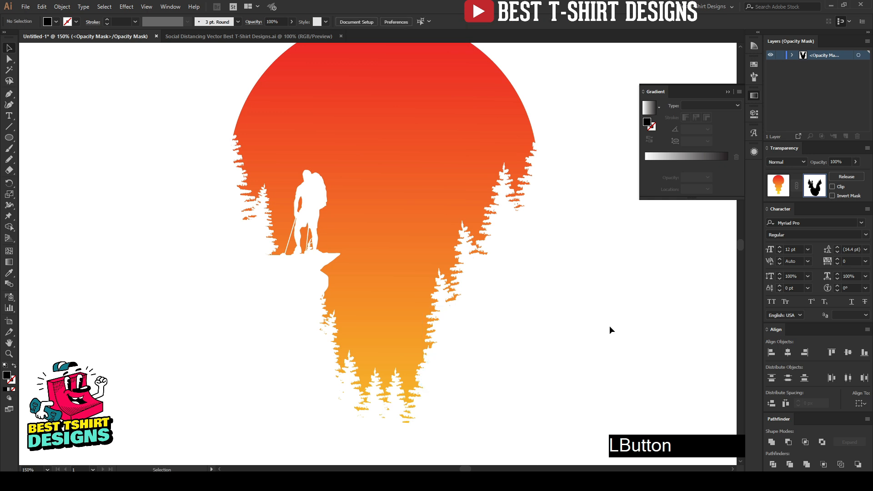
Rearrange the lower-left trees into a stepped line descending from the cliff towards the bottom of the silhouette
scroll(332, 246, "down", 1)
key("space")
left_click_drag(401, 227, 372, 220)
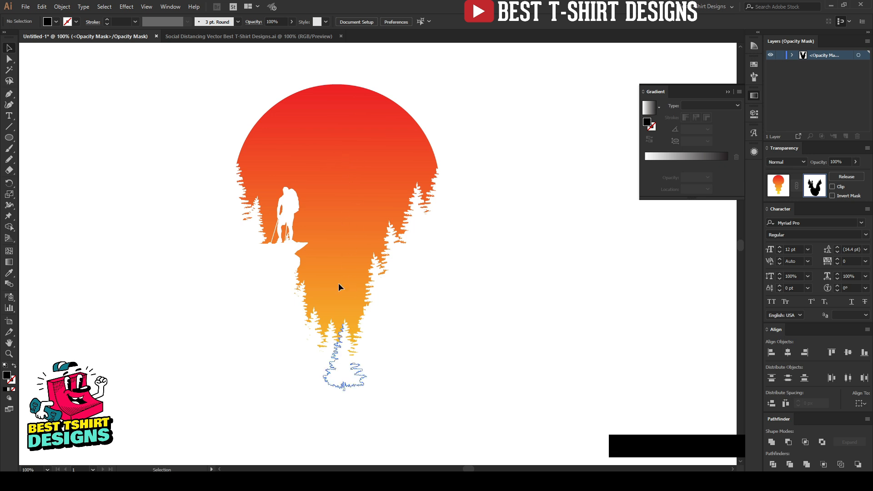
scroll(352, 285, "up", 1)
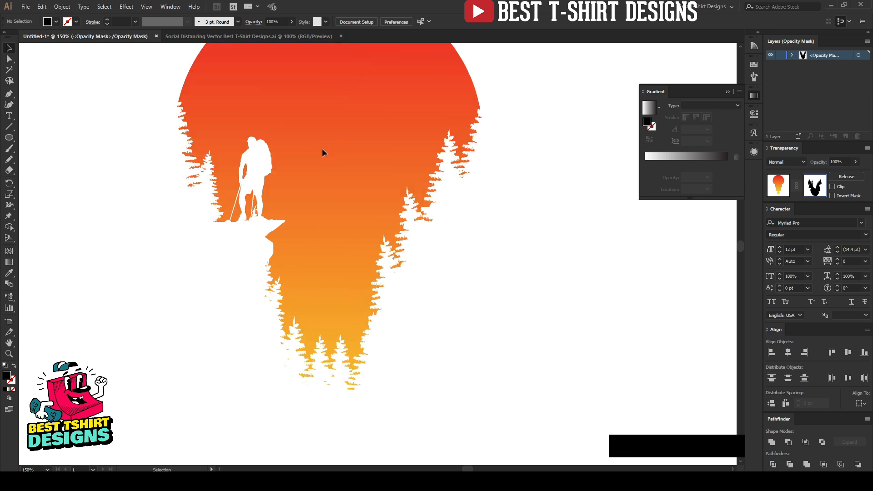
scroll(294, 226, "down", 1)
scroll(323, 252, "up", 1)
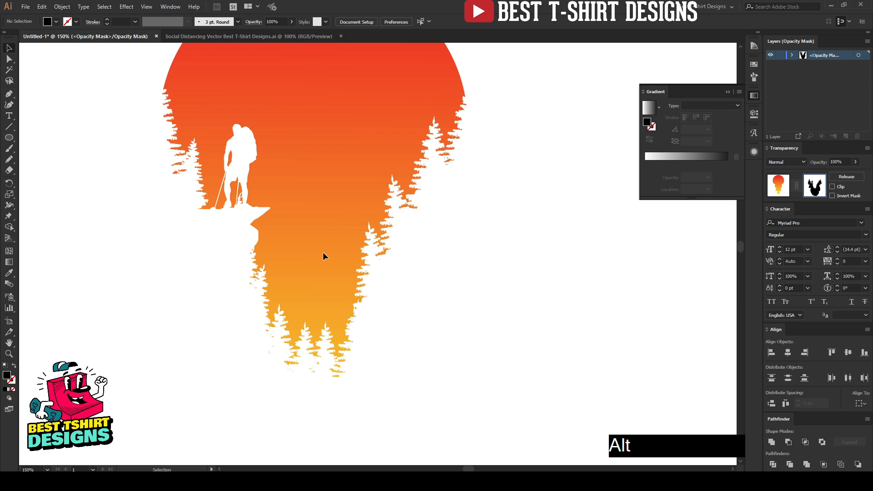
left_click_drag(302, 345, 269, 256)
left_click_drag(279, 294, 291, 271)
left_click_drag(276, 333, 276, 327)
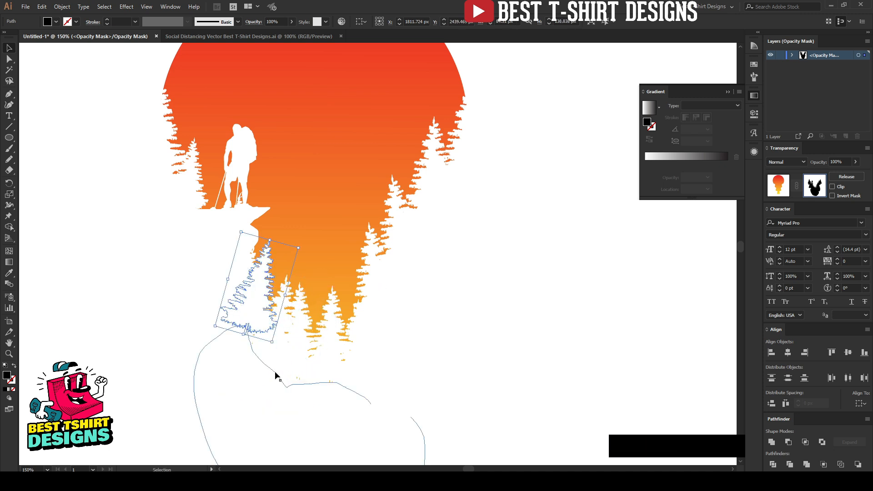
left_click_drag(275, 365, 275, 361)
left_click_drag(277, 328, 279, 285)
left_click(498, 354)
Delete the small trees along the bottom and lower-left part of the silhouette
scroll(364, 371, "down", 1)
left_click(452, 375)
scroll(440, 386, "up", 1)
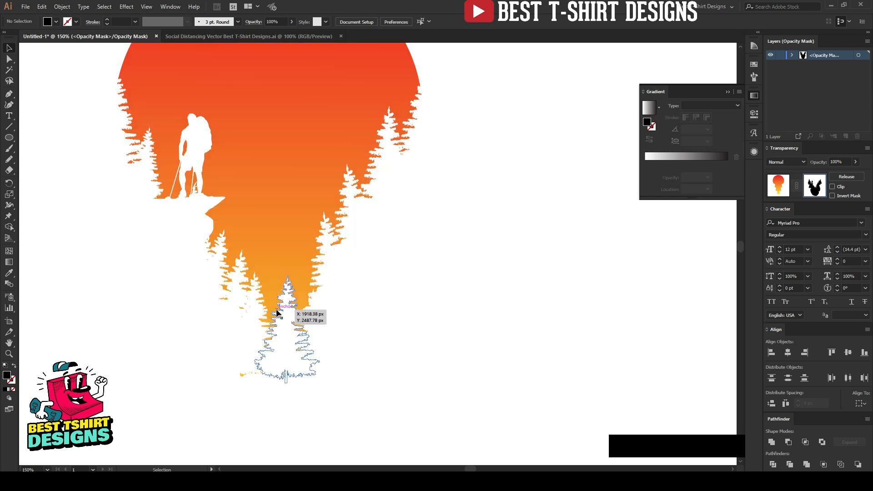
left_click_drag(288, 309, 221, 252)
key("Delete")
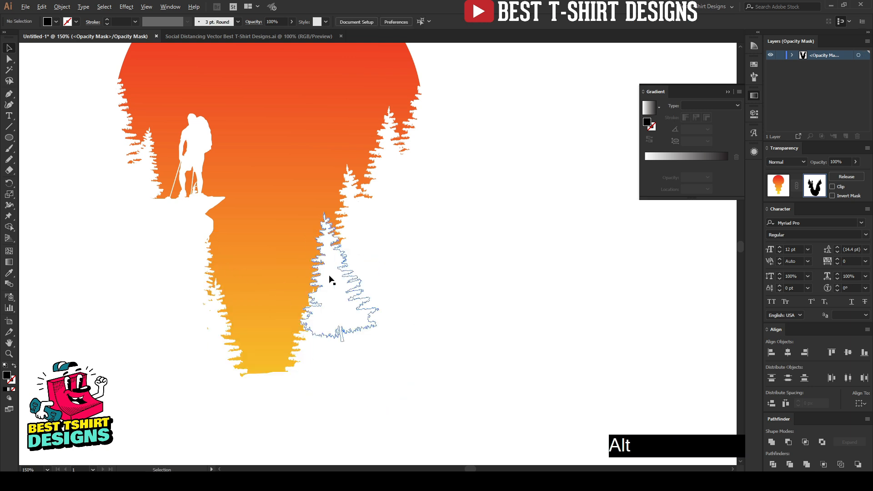
Duplicate the lowest right-hand tree to the empty area left of the silhouette, below the cliff
left_click_drag(336, 296, 232, 296)
key("ctrl+z")
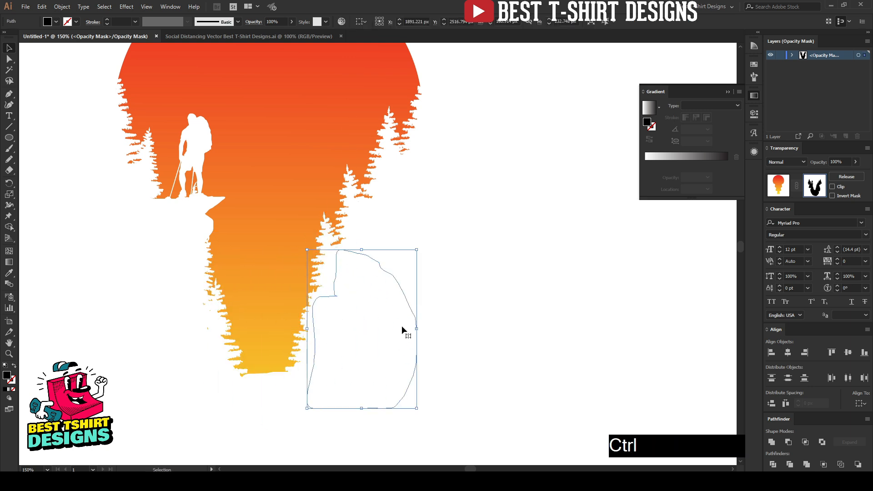
left_click(328, 249)
left_click_drag(328, 249, 137, 264)
Delete the two remaining trees along the left edge below the cliff
left_click(214, 274)
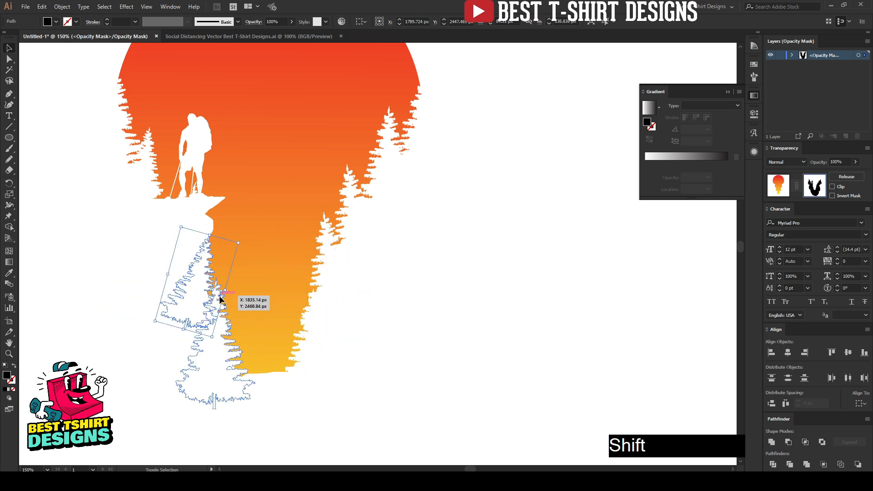
left_click(220, 299, "shift")
key("Delete")
Mirror the duplicated tree and nudge it right against the gradient edge below the cliff
left_click(137, 341)
key("ctrl")
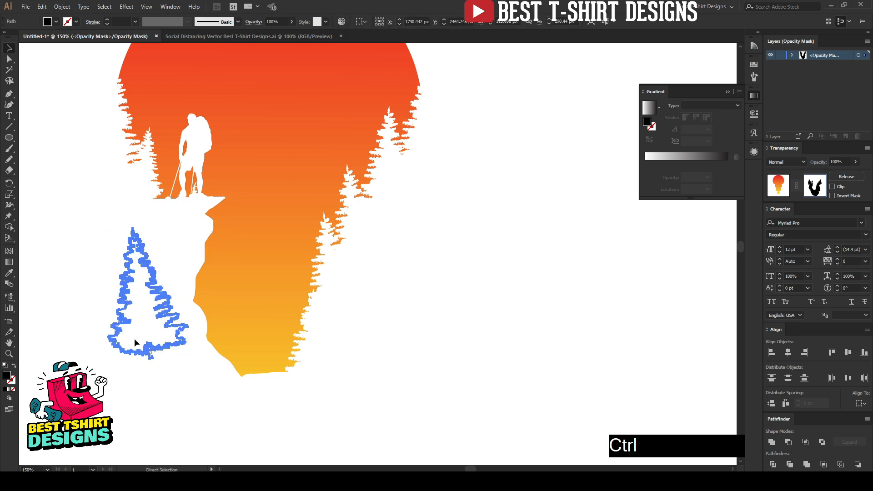
key("ctrl+r")
left_click(624, 353)
key("shift+Right")
key("shift+Right")
key("shift+Right")
key("shift+Right")
key("shift+Right")
key("shift+Right")
key("shift+Right")
key("shift+Right")
key("shift+Right")
key("shift+Right")
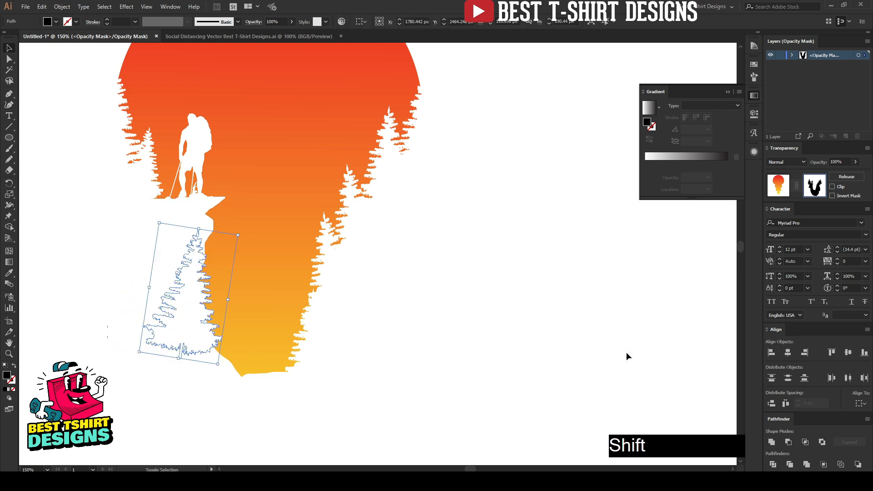
Adjust the mirrored tree's position along the gradient's left edge below the cliff
left_click_drag(232, 311, 204, 294)
left_click(419, 332)
left_click(484, 334)
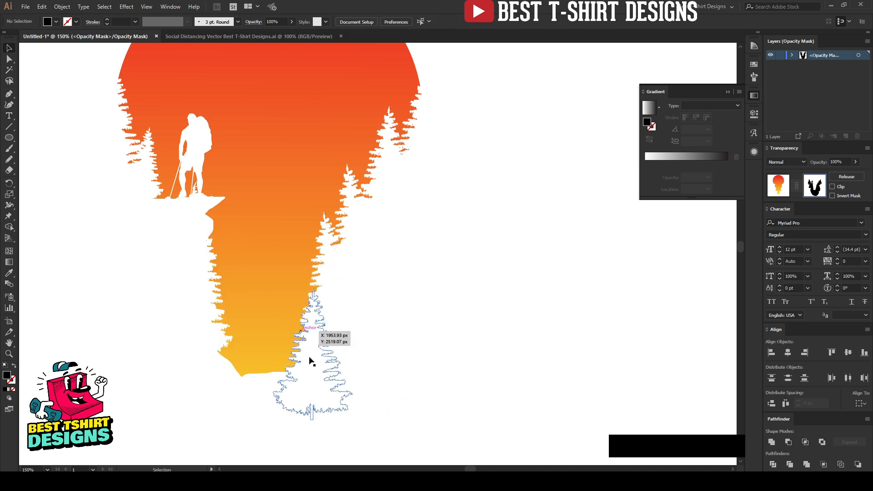
Line the bottom of the gradient with three trees of different sizes, using duplicates of the existing tree
left_click_drag(296, 369, 261, 353)
left_click_drag(260, 293, 230, 323)
left_click(446, 369)
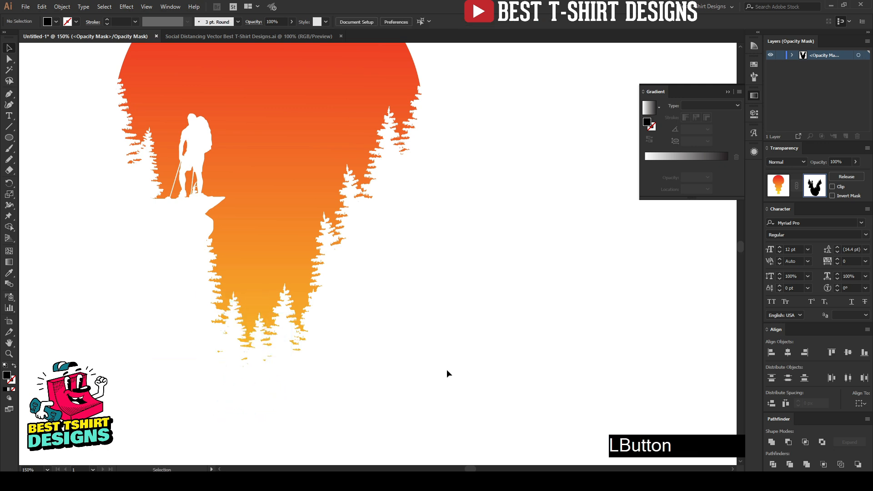
scroll(276, 341, "down", 2)
scroll(444, 389, "up", 1)
left_click(396, 404)
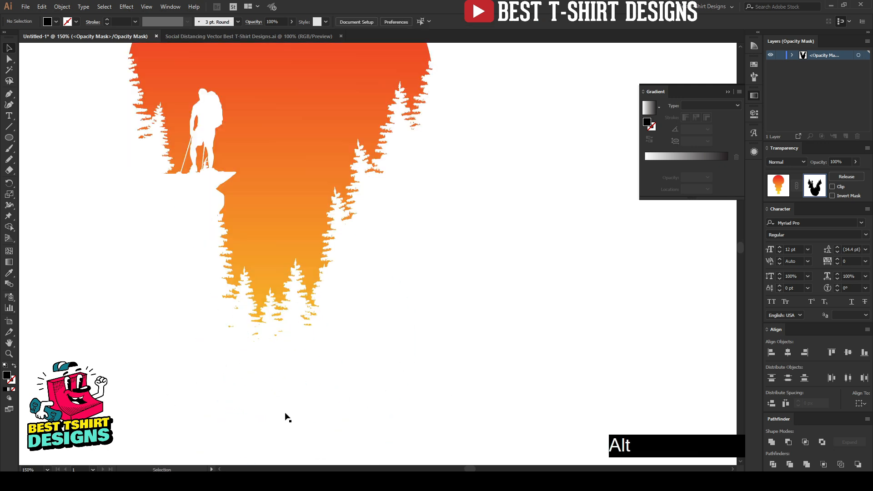
Mask the stray orange fragments beneath the bottom trees with freehand Pencil shapes
scroll(457, 383, "up", 1)
key("n")
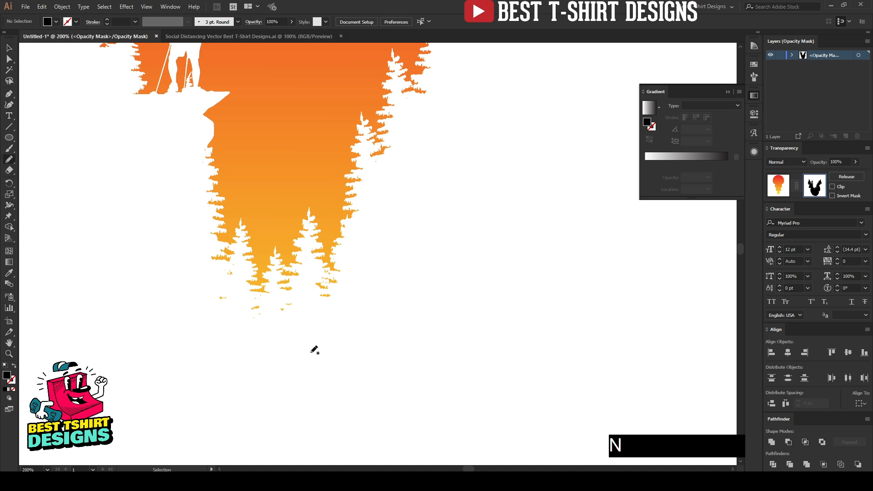
left_click_drag(312, 350, 311, 300)
left_click_drag(247, 300, 239, 272)
left_click_drag(178, 307, 343, 375)
scroll(363, 368, "down", 2)
key("v")
left_click(483, 330)
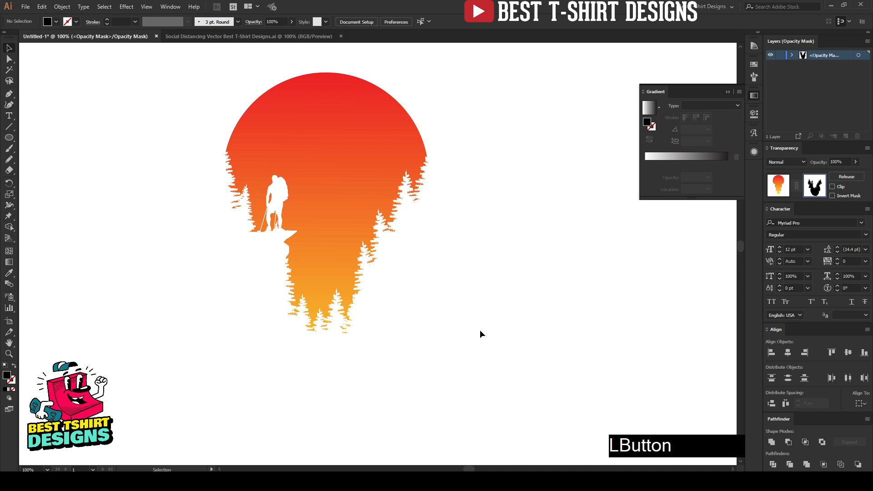
Nudge the cliff shape slightly to the right beneath the hiker
scroll(302, 158, "up", 1)
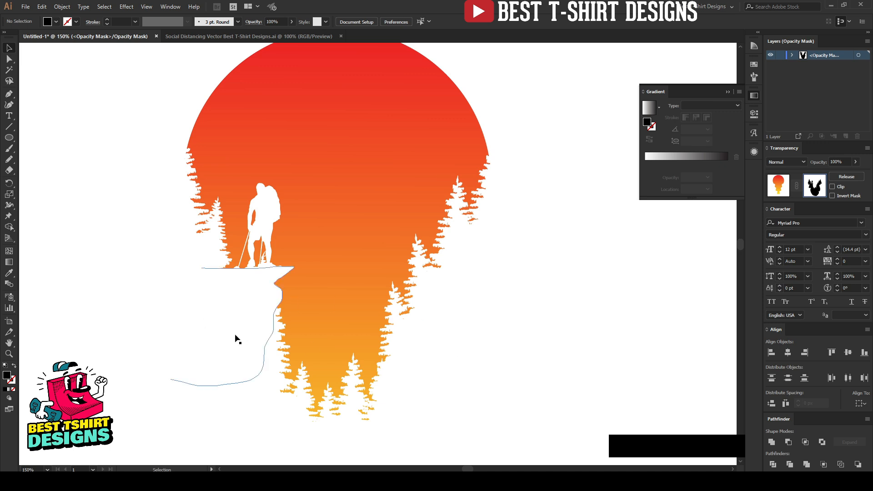
left_click(245, 297)
key("Right")
key("Right")
key("Right")
scroll(245, 296, "down", 1)
left_click(508, 330)
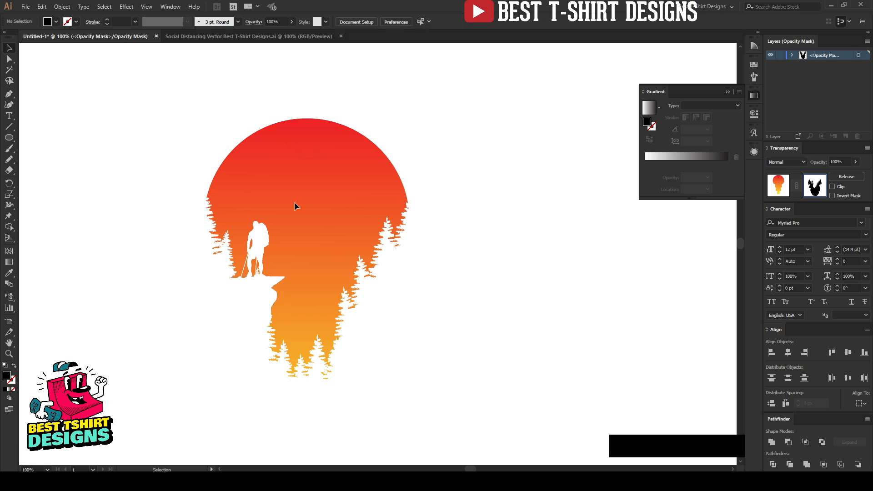
Draw a circle about 41 px across in the red area above and right of the hiker
scroll(262, 189, "up", 2)
left_click(8, 137)
scroll(456, 200, "up", 2)
mouse_move(348, 188)
left_mouse_down()
mouse_move(421, 242)
mouse_move(424, 262)
left_mouse_up()
key("v")
left_click_drag(391, 229, 349, 210)
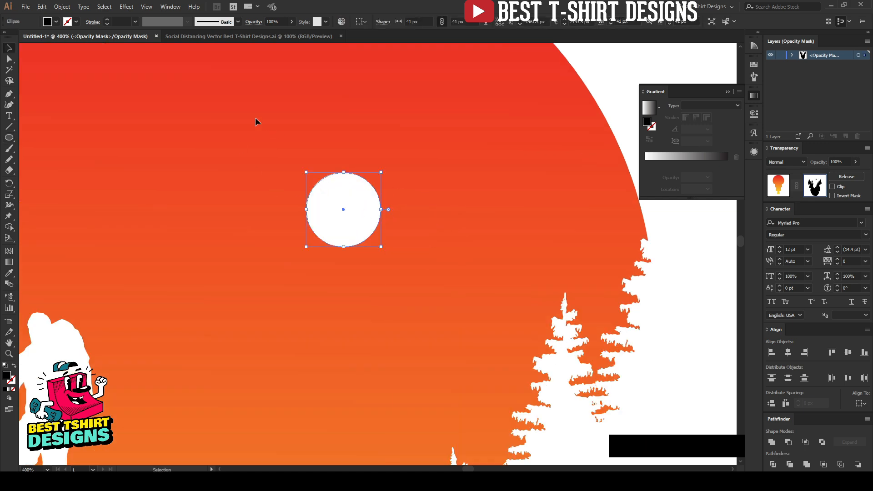
Duplicate the circle slightly to the left and remove the overlap with the Shape Builder, leaving two crescents
left_click_drag(347, 233, 342, 228, "alt")
key("shift+m")
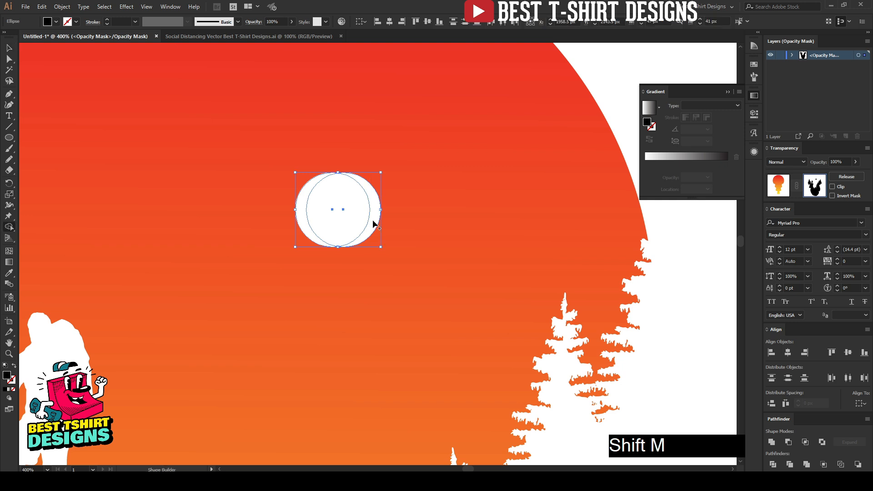
left_click(326, 208, "alt")
key("v")
left_click(342, 249)
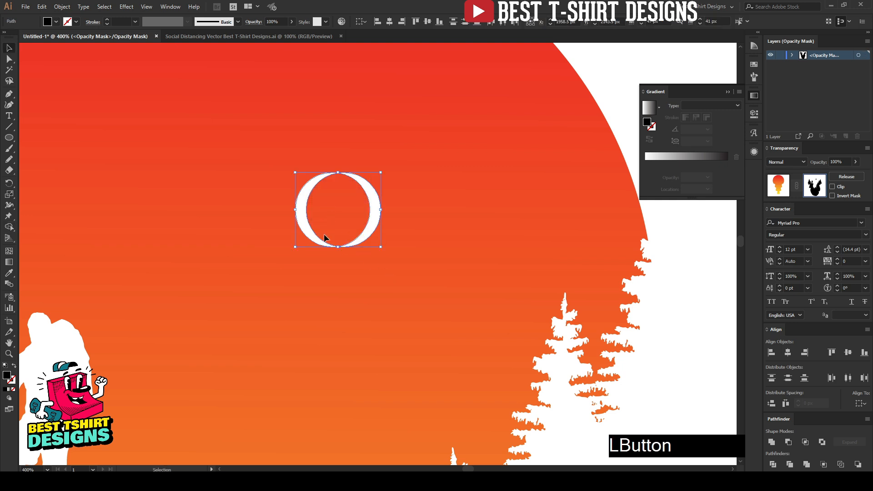
Delete one crescent and form a pair of crossing wings from the tilted other one and its mirrored copy
left_click_drag(334, 215, 462, 240)
left_click(369, 191)
key("Delete")
left_click(387, 196)
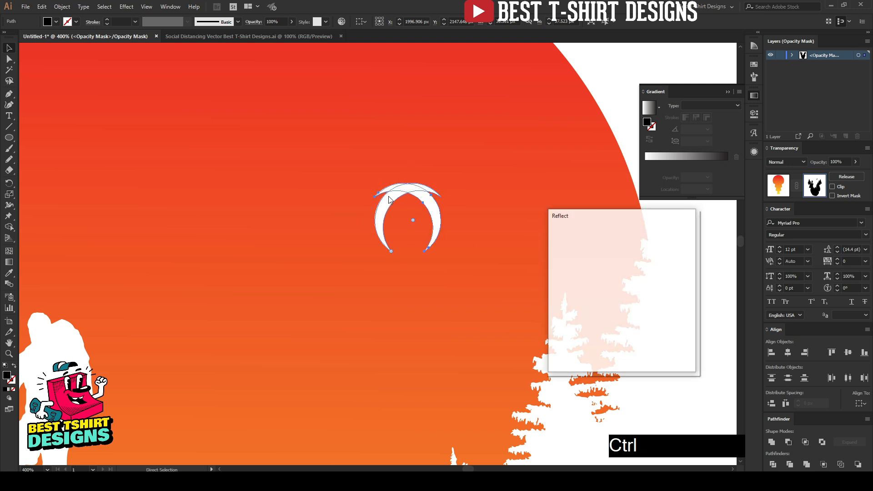
left_click(629, 354)
left_click_drag(405, 223, 394, 222)
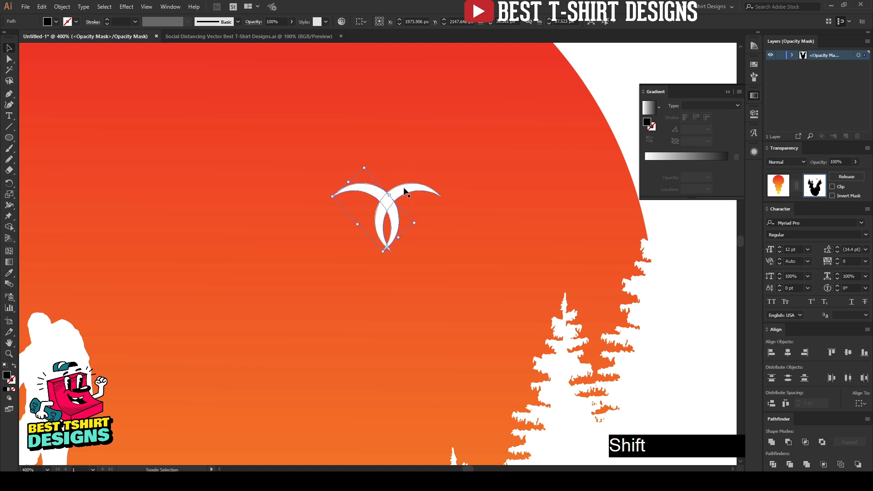
Trim the crossing lower parts of the crescents with the Shape Builder and unite the wings into one bird
left_click(404, 191, "shift")
key("shift+m")
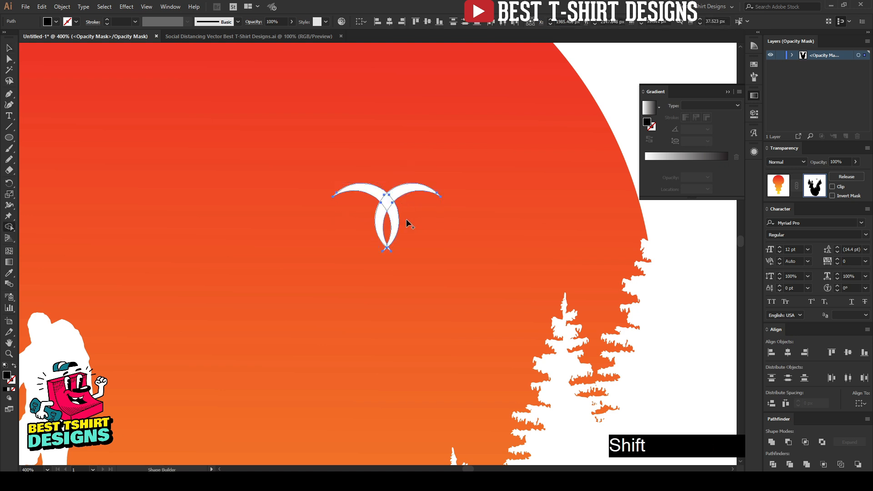
mouse_move(408, 220)
left_mouse_down()
mouse_move(395, 223)
mouse_move(388, 252)
mouse_move(408, 255)
mouse_move(336, 275)
left_mouse_up()
left_click(386, 245, "alt")
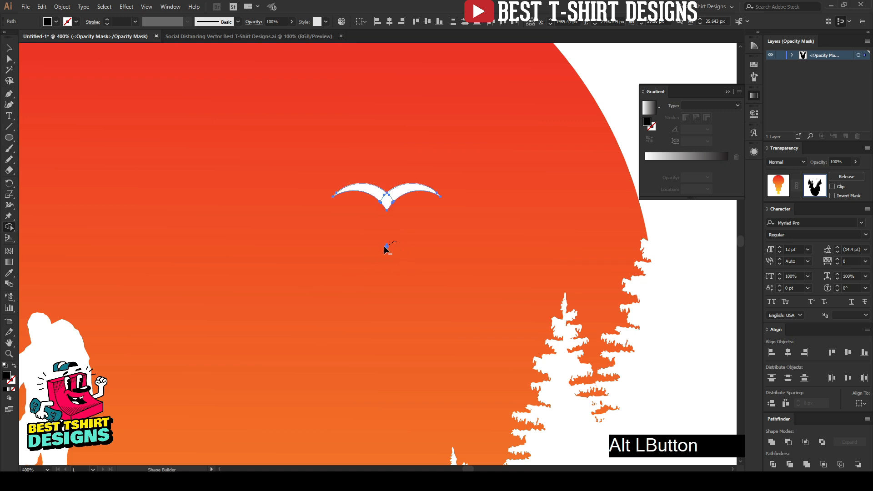
key("alt+v")
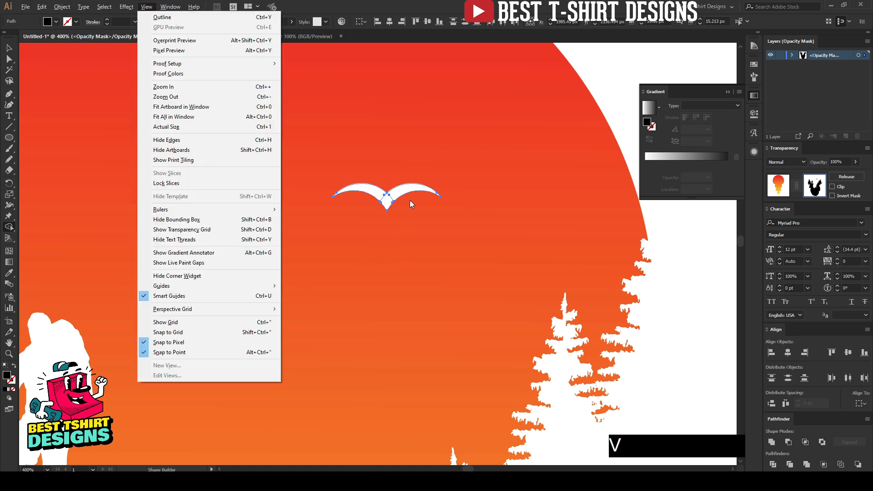
left_click(495, 2)
key("v")
left_click(772, 442)
Add two smaller copies of the bird beside it and scale down the whole flock
left_click_drag(387, 203, 324, 221)
left_click_drag(269, 218, 450, 214)
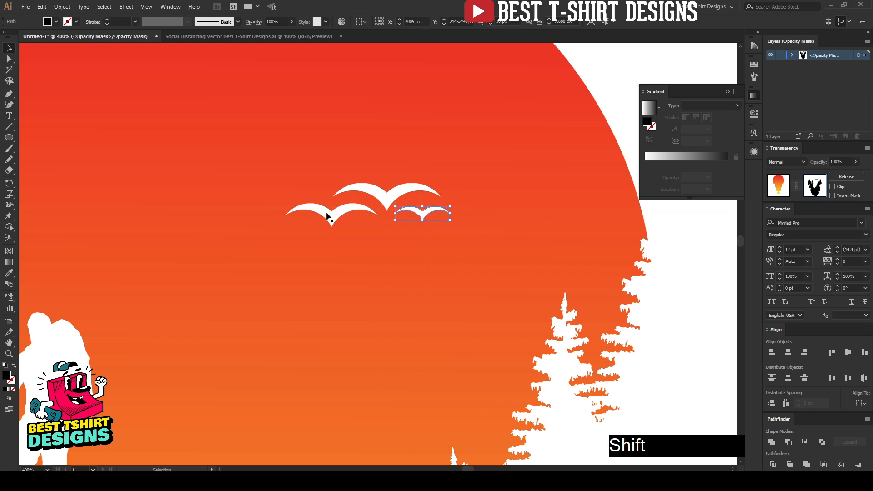
scroll(263, 209, "down", 4)
left_click(228, 209)
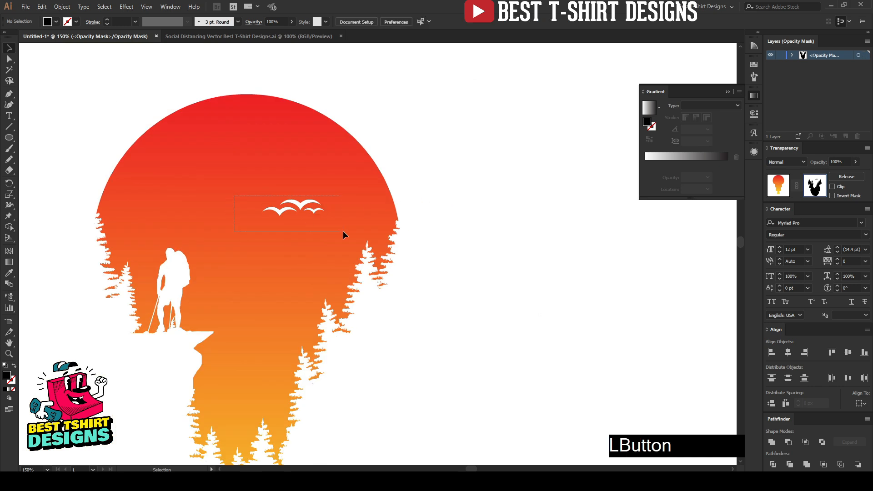
left_click_drag(336, 224, 315, 211)
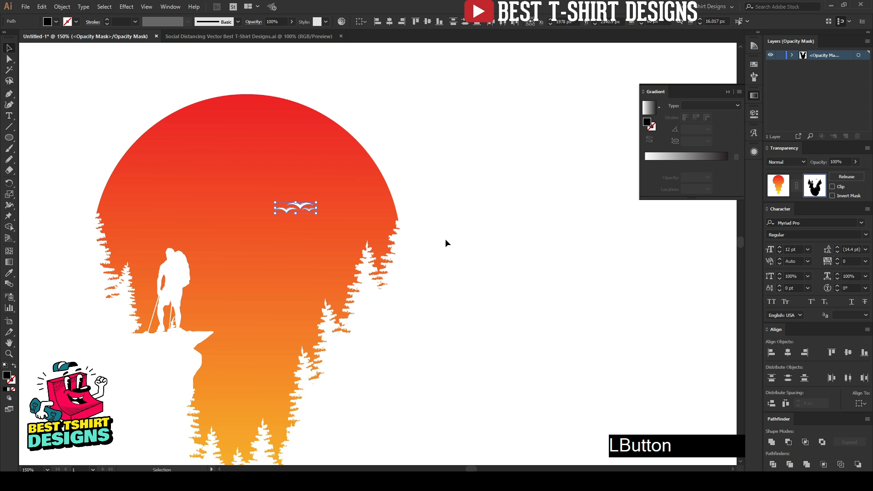
left_click(446, 238)
scroll(446, 239, "down", 1)
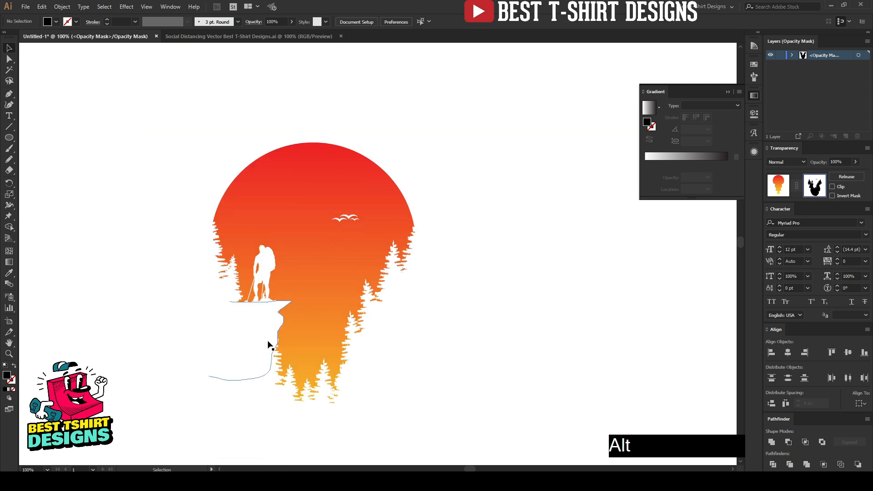
scroll(268, 343, "up", 1)
left_click(493, 340)
scroll(236, 262, "down", 1)
left_click(462, 327)
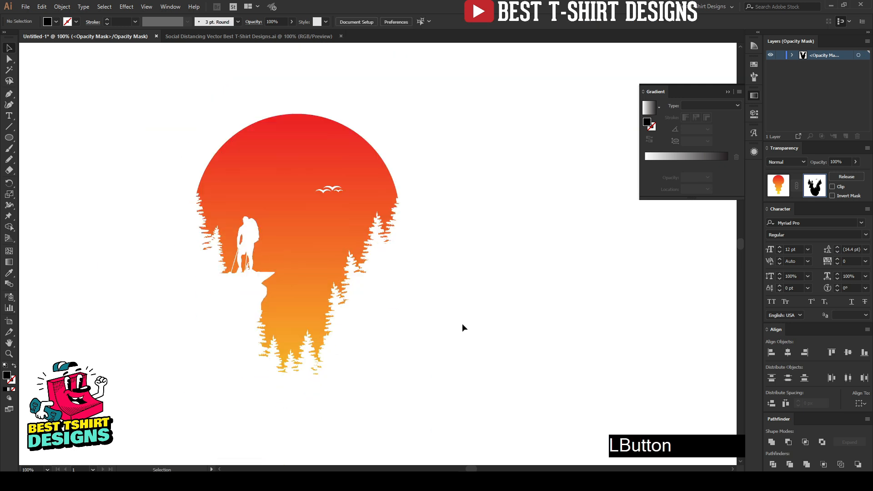
Replace the small tilted tree behind the hiker with a reduced upright copy of the large left-hand tree
scroll(209, 316, "up", 1)
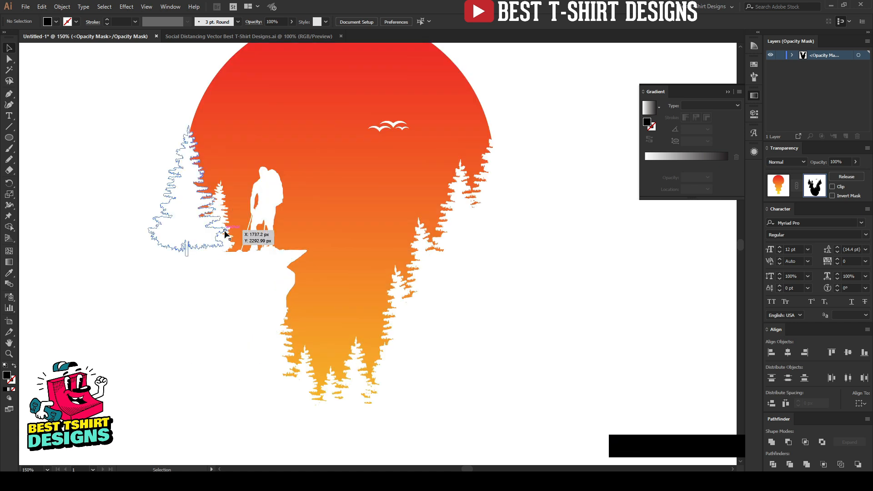
left_click(226, 202)
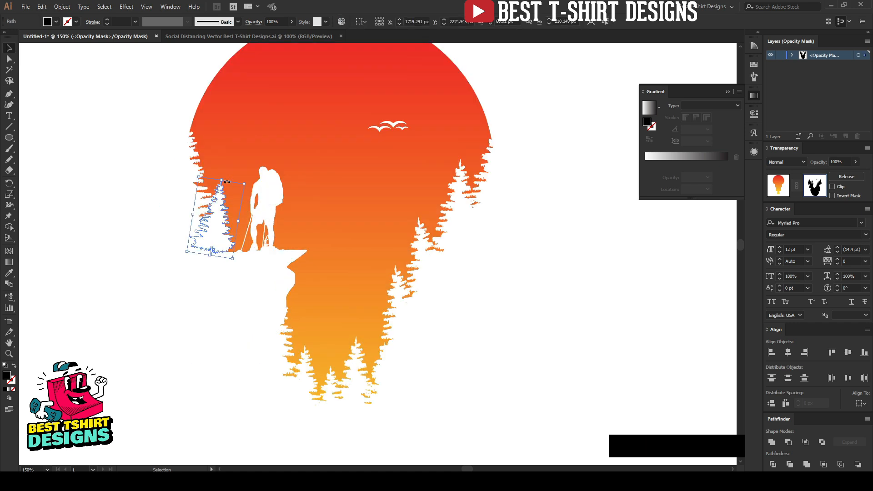
key("Delete")
left_click_drag(201, 190, 234, 205)
left_click_drag(222, 142, 226, 199)
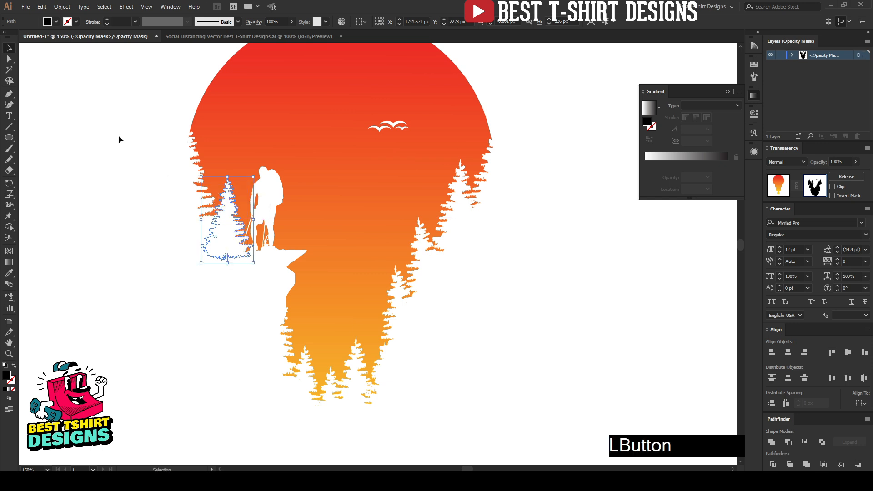
left_click(118, 135)
Duplicate the upright tree up and to the left to form a second tree behind the hiker
scroll(282, 263, "down", 1)
scroll(236, 261, "up", 2)
scroll(237, 262, "up", 1)
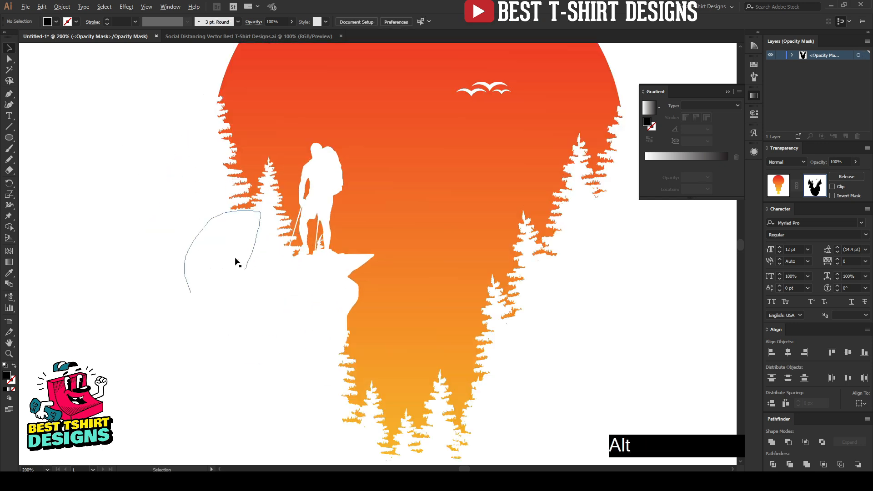
left_click_drag(276, 203, 265, 181)
left_click(123, 185)
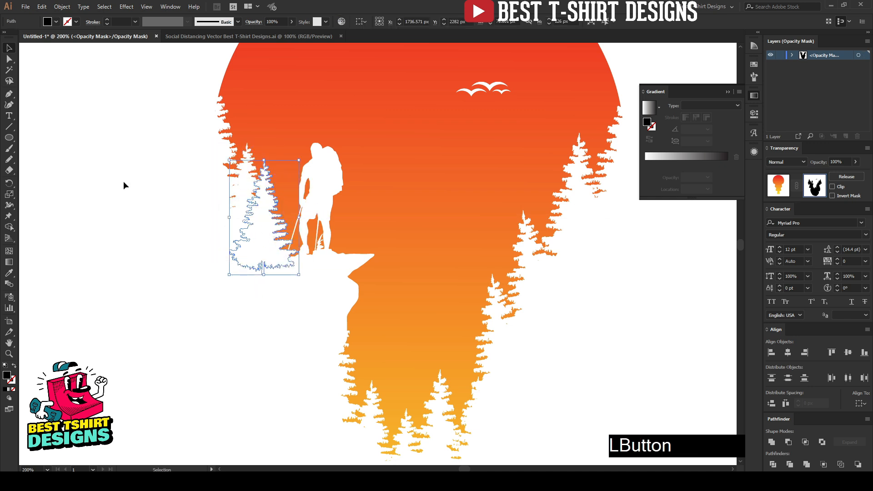
Scale down the tree nearest the hiker so that it steps down towards the cliff
scroll(335, 288, "down", 1)
scroll(288, 223, "up", 1)
left_click(286, 223)
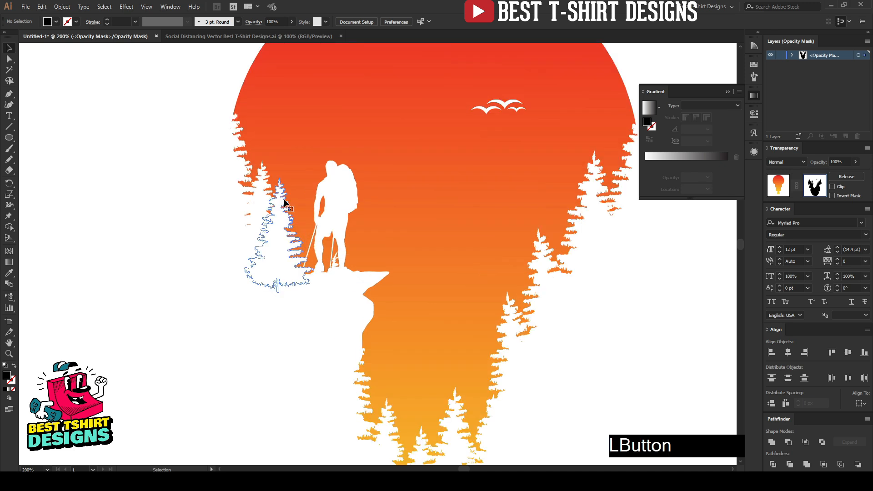
left_click_drag(279, 179, 293, 217, "shift")
left_click(147, 172)
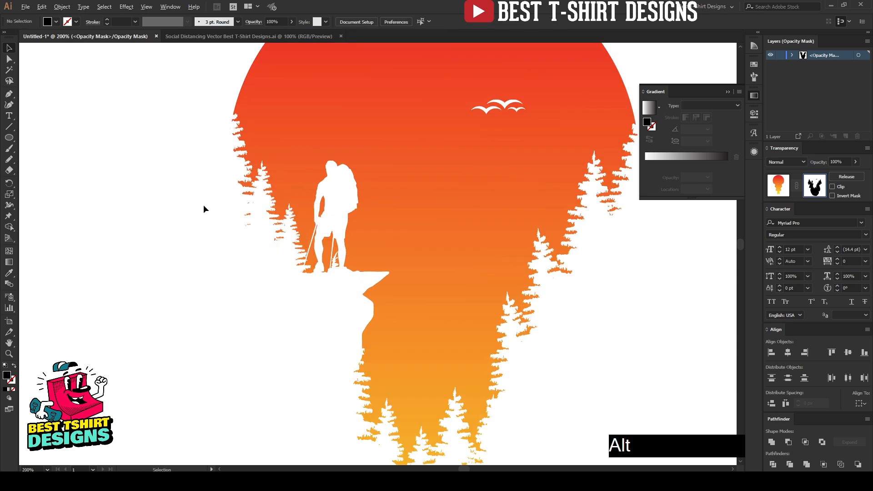
Mask the stray orange specks among the left-hand trees with freehand Pencil shapes
scroll(179, 214, "down", 1)
scroll(170, 211, "up", 2)
key("n")
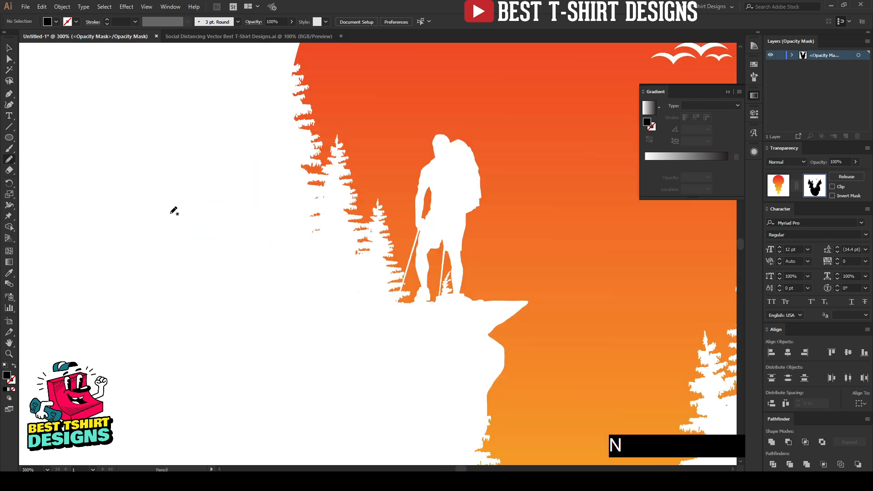
scroll(277, 250, "up", 1)
left_click_drag(398, 295, 410, 259)
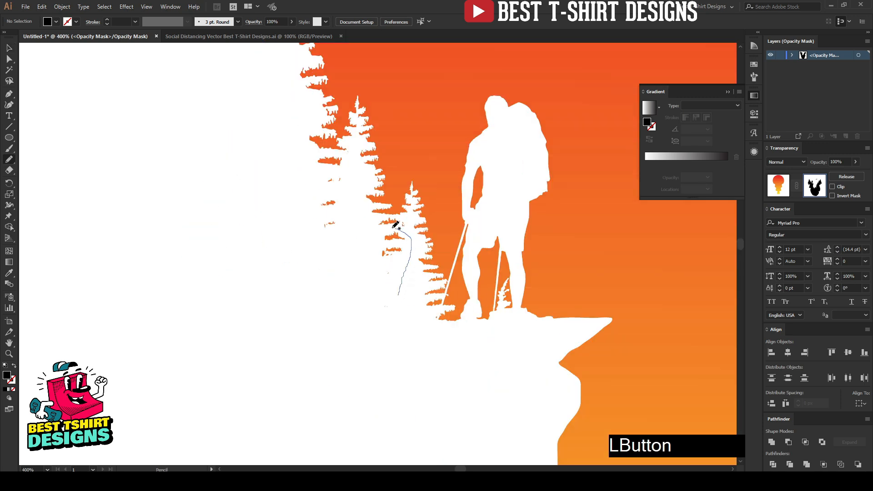
mouse_move(398, 226)
left_mouse_down()
mouse_move(364, 230)
mouse_move(356, 196)
left_mouse_up()
left_click_drag(316, 175, 316, 175)
scroll(218, 266, "down", 4)
key("v")
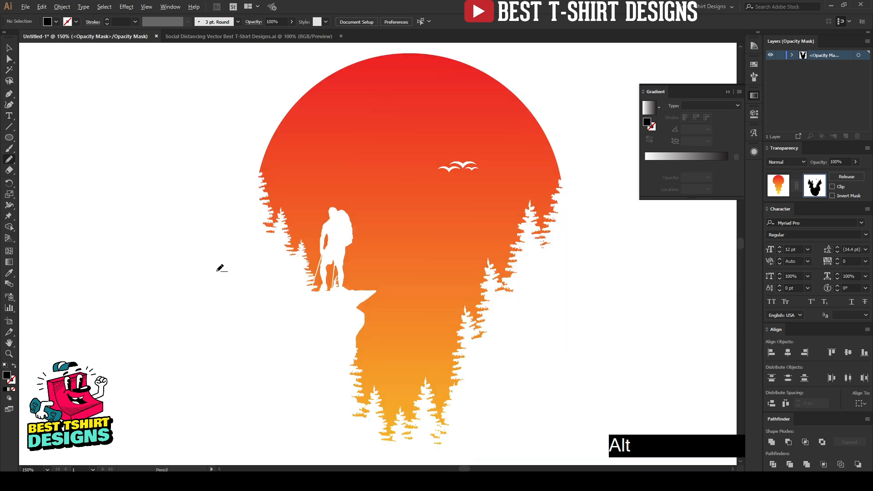
scroll(206, 269, "down", 1)
left_click(525, 301)
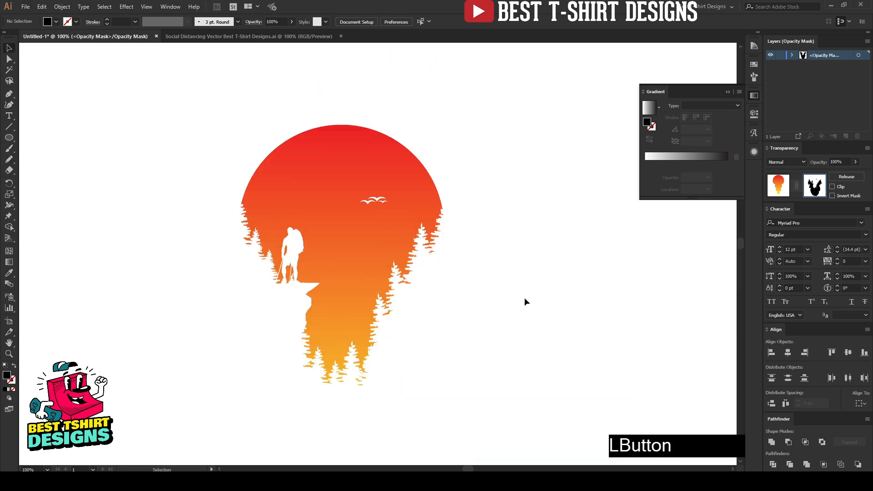
Leave opacity mask editing and return to the gradient artwork
left_click(773, 184)
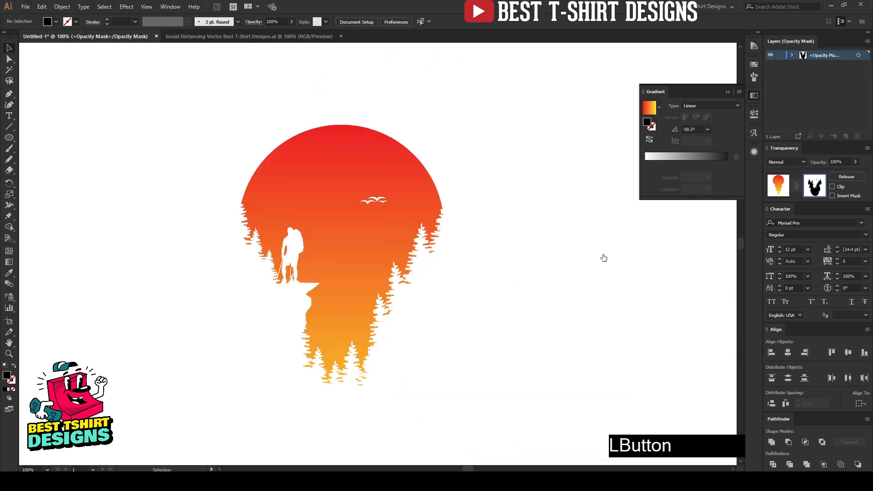
left_click(498, 298)
scroll(203, 227, "down", 1)
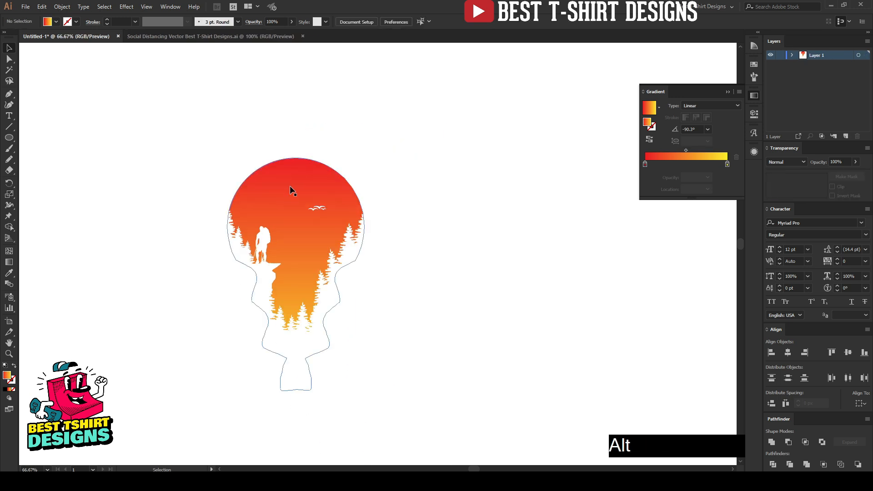
Erase the narrow lower part of the gradient silhouette with a rectangular Eraser area just below the trees
left_click(291, 186)
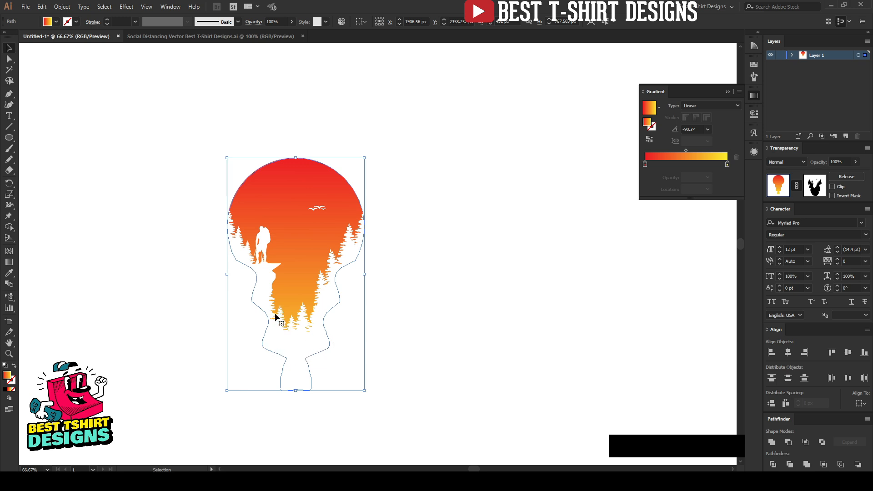
key("shift+e")
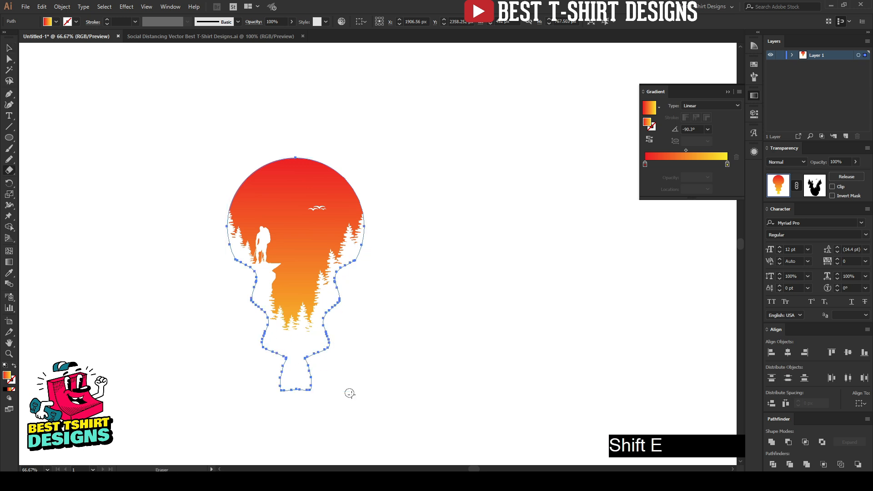
left_click_drag(404, 417, 197, 335)
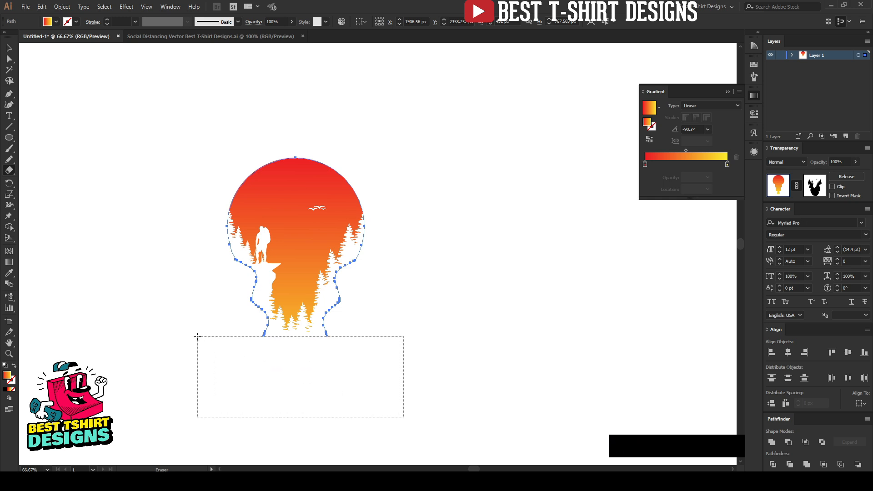
key("v")
scroll(287, 282, "up", 1)
left_click(495, 340)
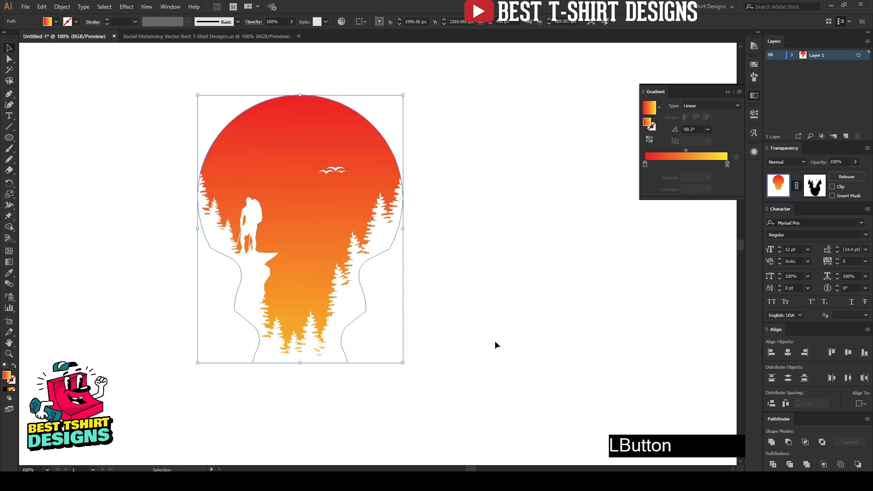
scroll(457, 355, "up", 2)
Redraw the silhouette's linear gradient vertically from its top edge to just above its base, running from red to yellow
left_click(328, 219)
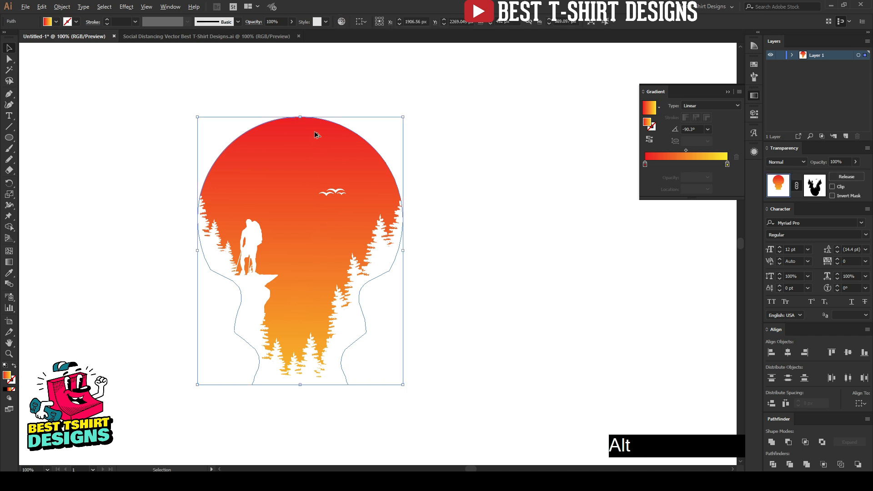
scroll(314, 133, "down", 1)
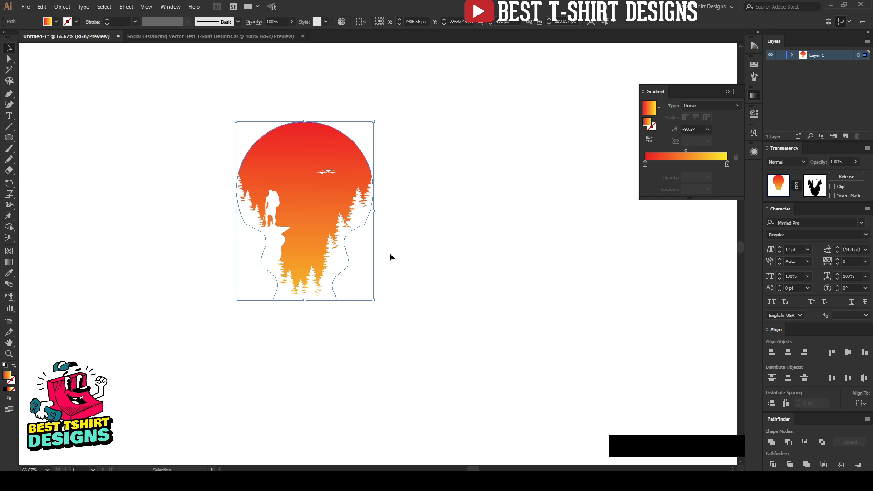
key("g")
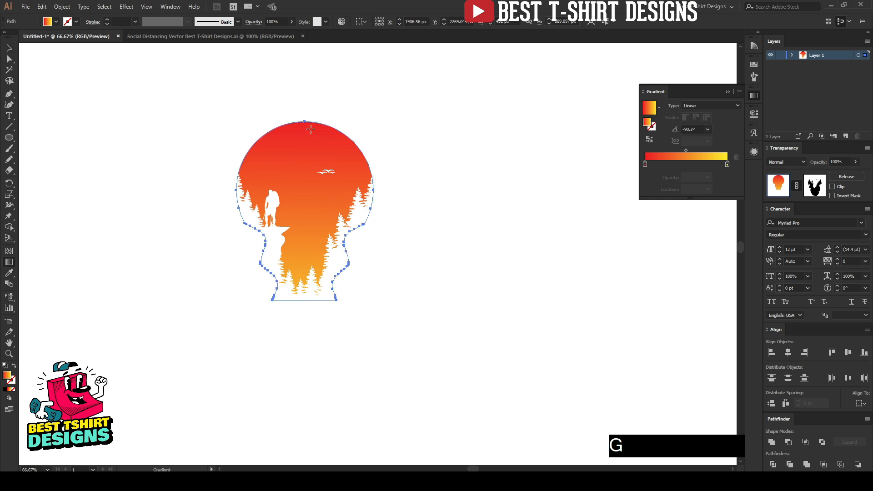
left_click_drag(306, 119, 305, 255)
left_click_drag(305, 297, 304, 299)
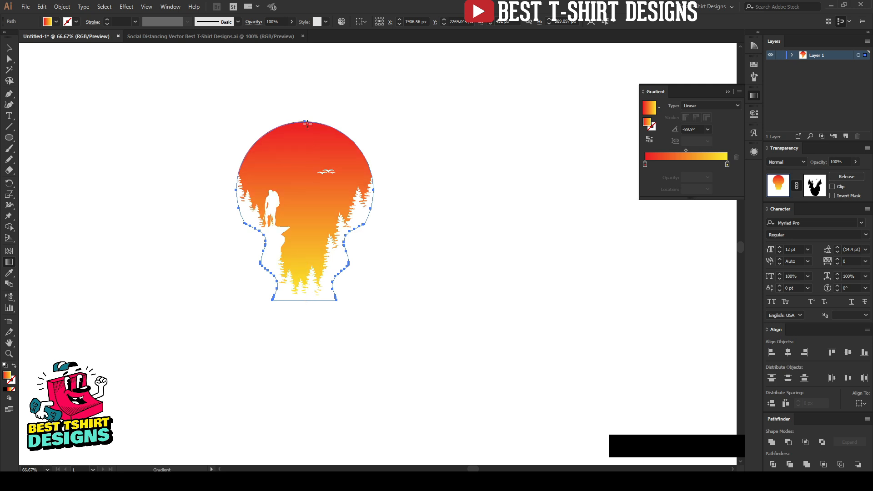
left_click_drag(304, 114, 303, 244)
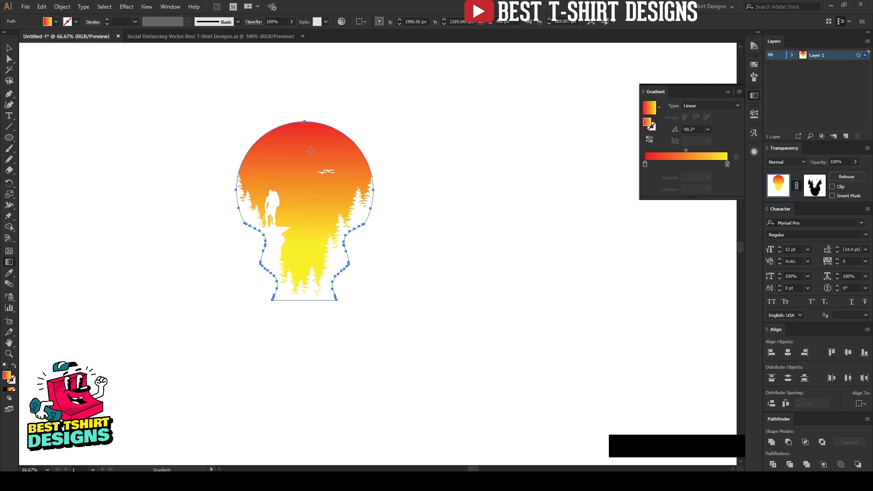
mouse_move(306, 122)
left_mouse_down()
mouse_move(308, 294)
mouse_move(307, 280)
left_mouse_up()
key("v")
left_click(429, 252)
scroll(268, 105, "up", 1, "alt")
left_click(497, 241)
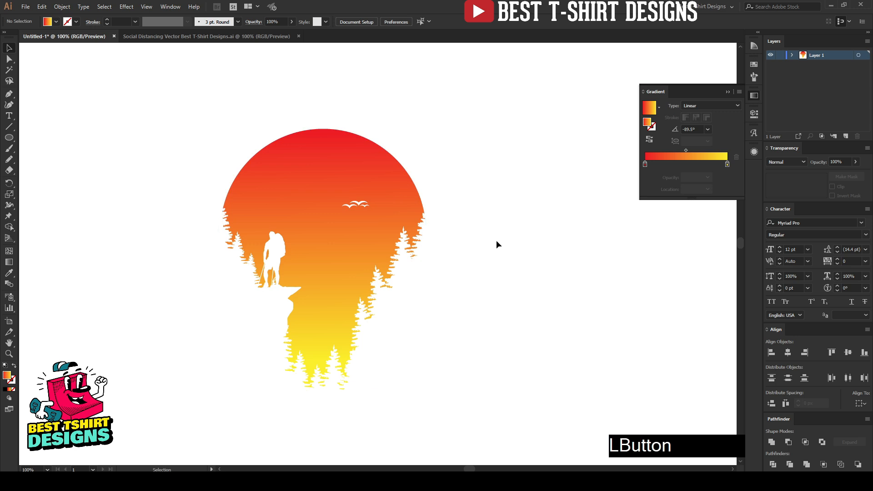
left_click(495, 240)
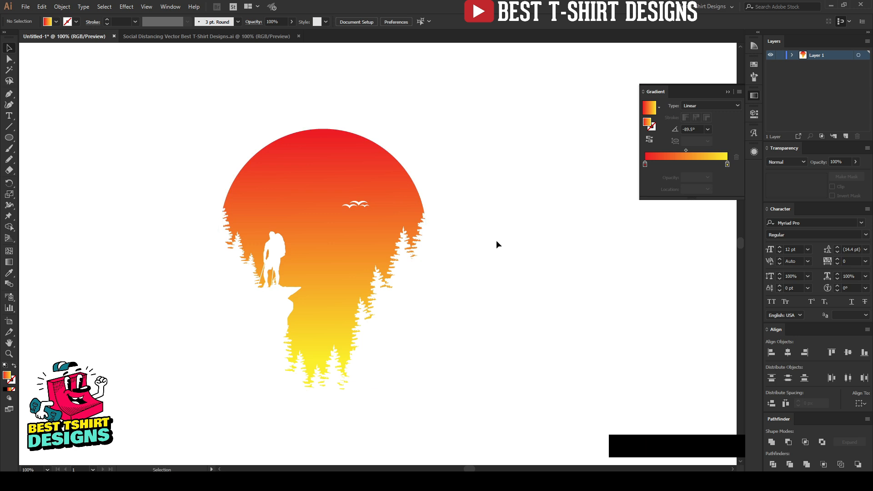
Draw a rectangle about 716 by 774 px over the whole artwork and fill it with black
left_click(153, 130)
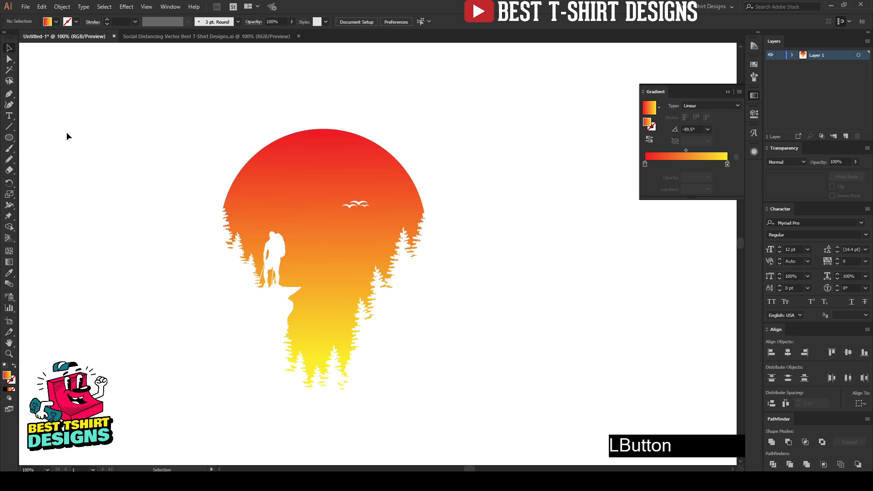
left_click(9, 137)
left_click(41, 136)
left_click_drag(153, 78, 479, 430)
left_click(754, 65)
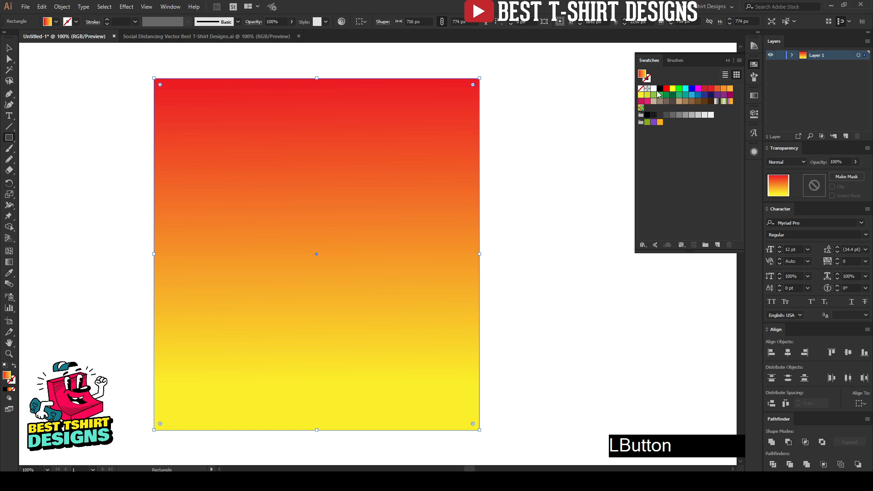
left_click(659, 88)
Send the black rectangle to the back, behind the gradient artwork, and deselect it
right_click(340, 248)
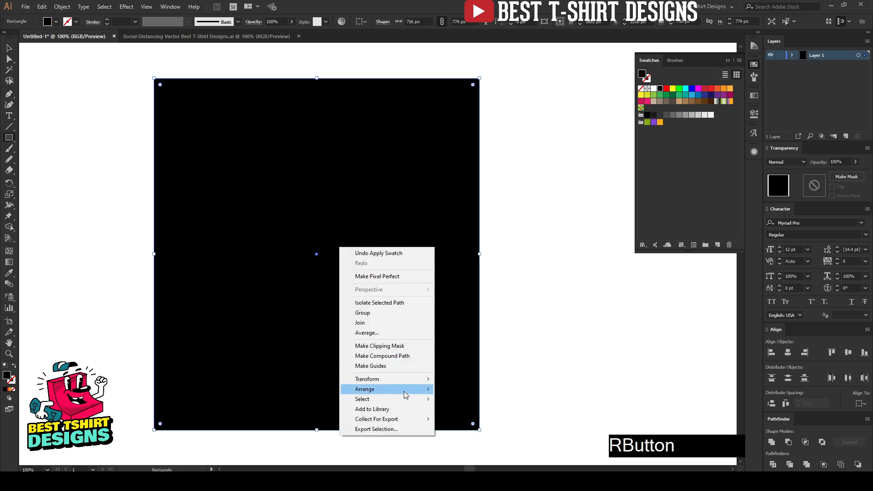
mouse_move(406, 395)
left_click(480, 419)
key("v")
left_click(542, 325)
scroll(323, 275, "up", 1)
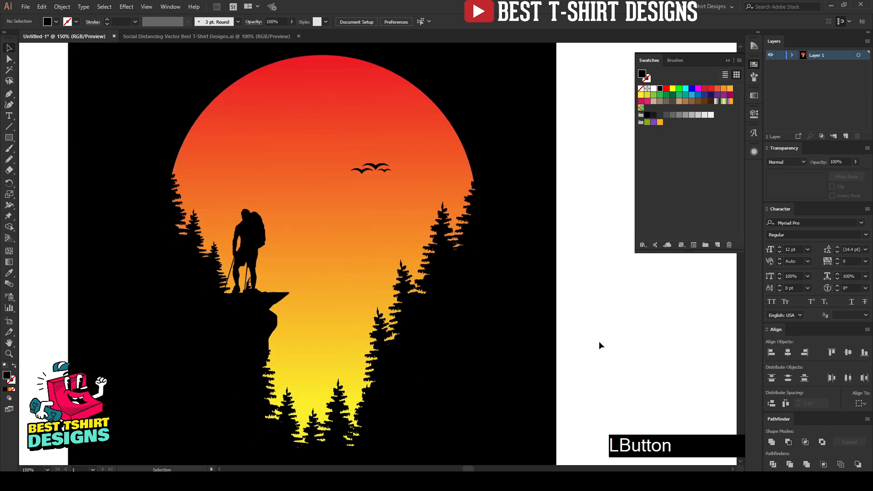
scroll(373, 250, "down", 1)
scroll(372, 249, "up", 1)
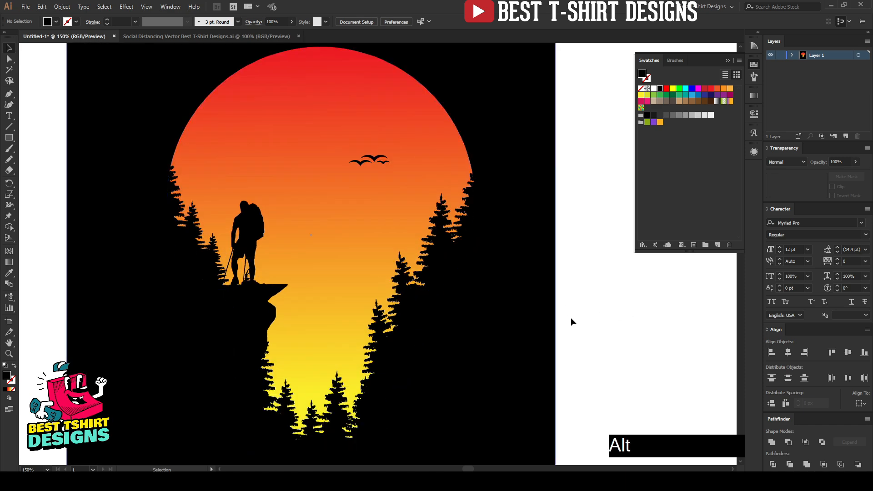
Edit the opacity mask and reposition the middle and right trees at the bottom to even out their heights and spacing
left_click_drag(590, 318, 565, 312)
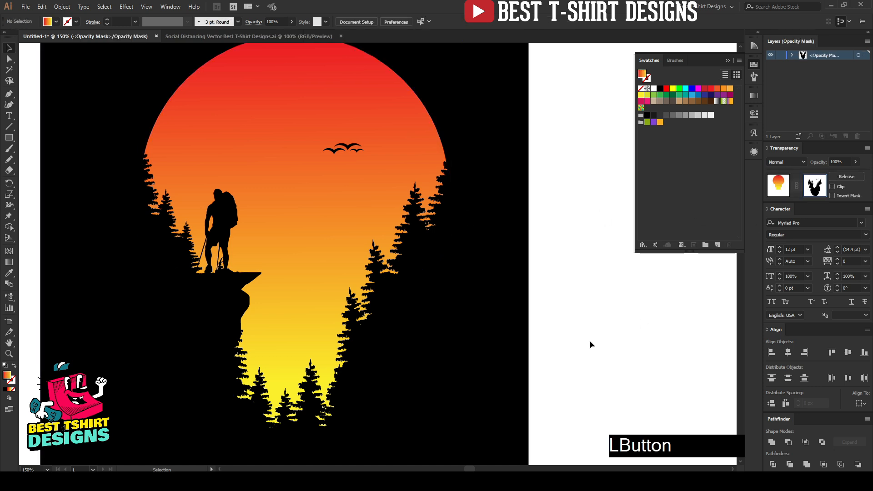
mouse_move(313, 359)
left_mouse_down()
mouse_move(310, 394)
mouse_move(319, 386)
mouse_move(317, 352)
left_mouse_up()
left_click_drag(284, 407, 260, 363)
left_click(550, 364)
Adjust the mask shapes beneath the left tree of the bottom row to cover the yellow specks there
scroll(550, 364, "down", 3)
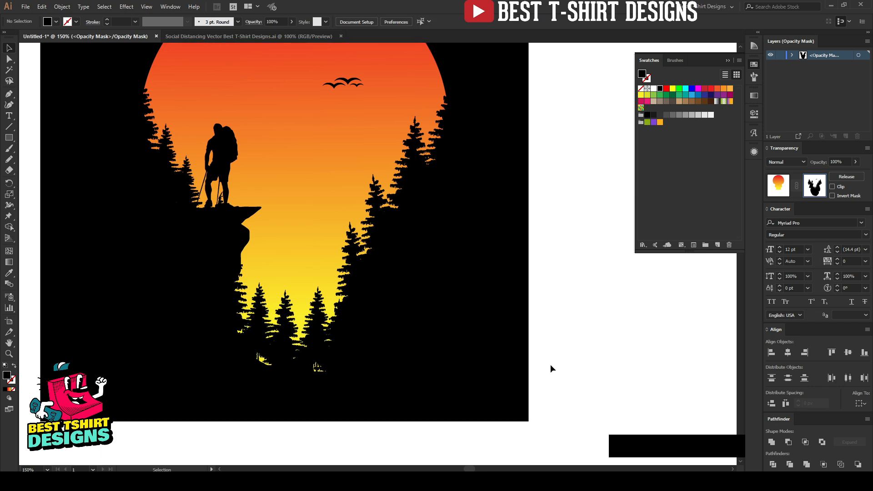
left_click(258, 361)
left_click(257, 364, "shift")
left_click(510, 364)
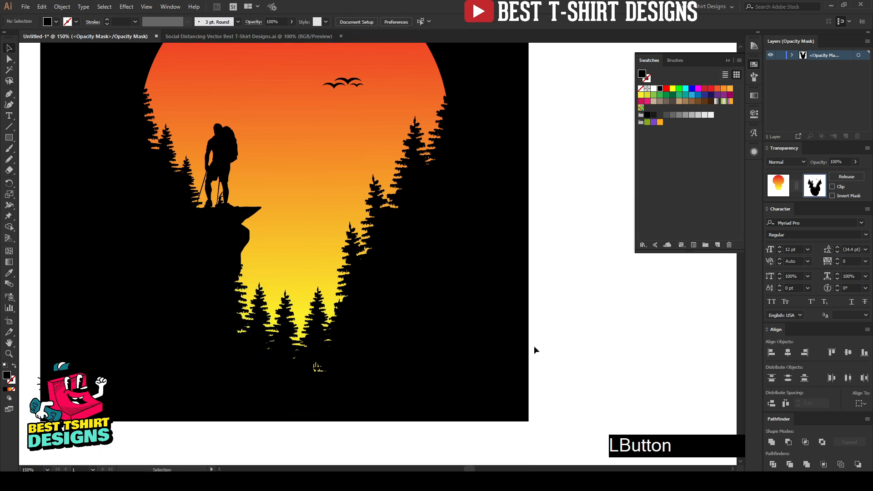
Mask the yellow specks below and beside the bottom-left trees with freehand black Pencil shapes
key("n")
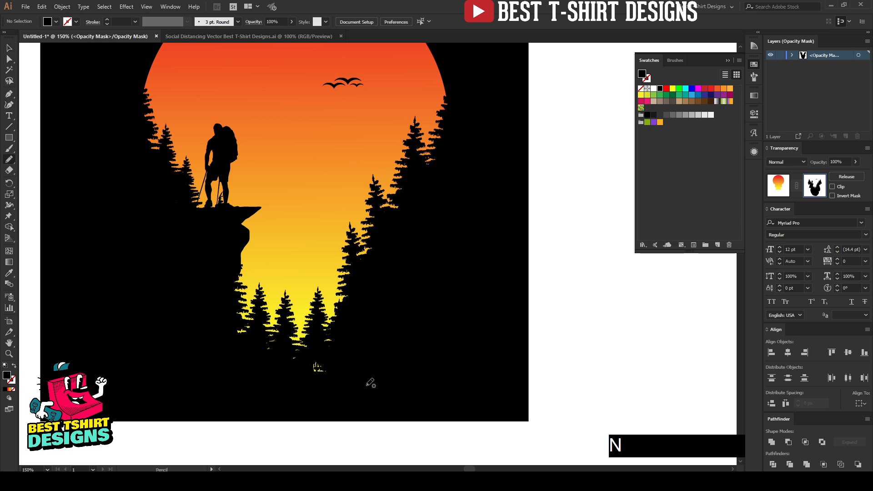
scroll(350, 398, "up", 1)
mouse_move(346, 352)
left_mouse_down()
mouse_move(345, 328)
mouse_move(329, 316)
mouse_move(308, 318)
mouse_move(283, 334)
left_mouse_up()
left_click_drag(269, 380, 365, 377)
scroll(222, 349, "up", 3)
left_click_drag(346, 287, 325, 235)
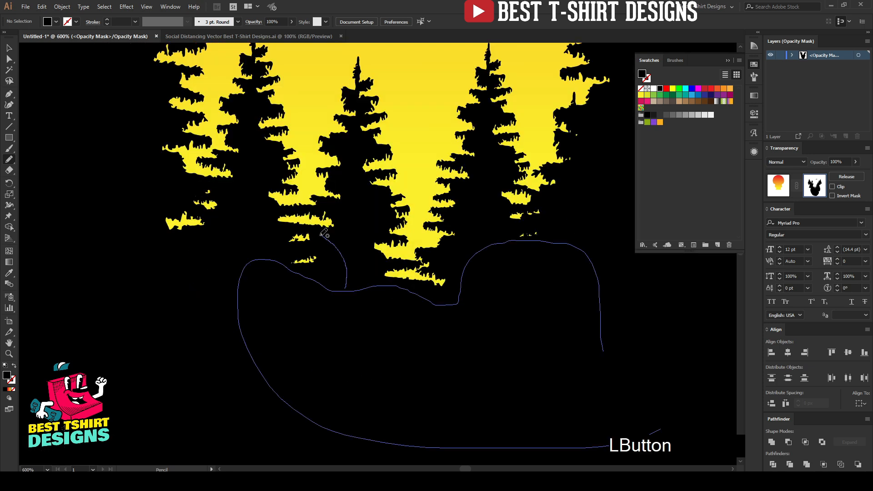
left_click_drag(263, 231, 245, 259)
left_click_drag(234, 215, 234, 204)
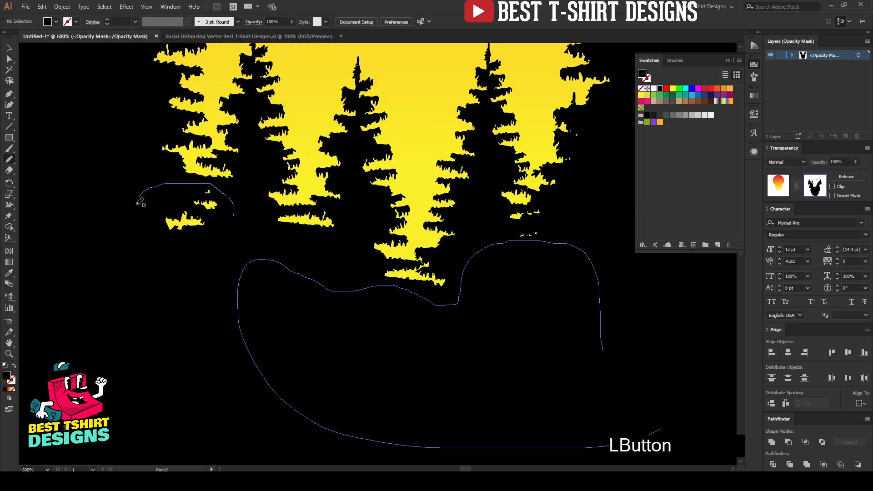
left_click_drag(141, 195, 223, 247)
Mask the remaining yellow strips below the middle and right bottom trees with more freehand Pencil shapes
scroll(296, 312, "down", 2)
scroll(353, 301, "up", 2)
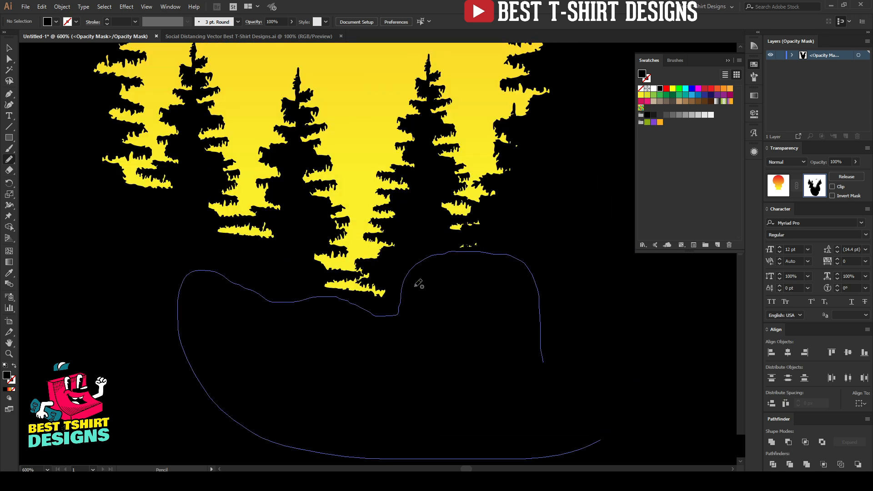
mouse_move(418, 281)
left_mouse_down()
mouse_move(384, 276)
mouse_move(395, 300)
left_mouse_up()
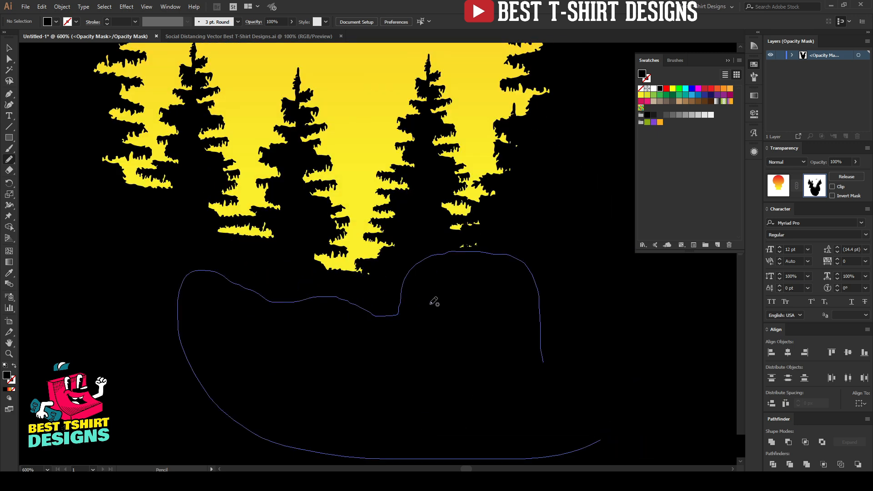
mouse_move(504, 247)
left_mouse_down()
mouse_move(487, 239)
mouse_move(445, 237)
left_mouse_up()
left_click_drag(572, 248, 572, 249)
scroll(392, 300, "down", 8)
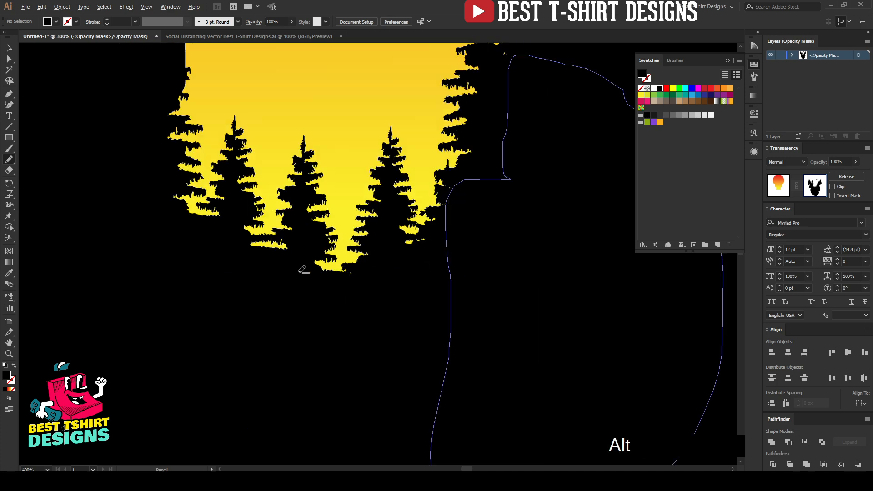
scroll(491, 279, "up", 2)
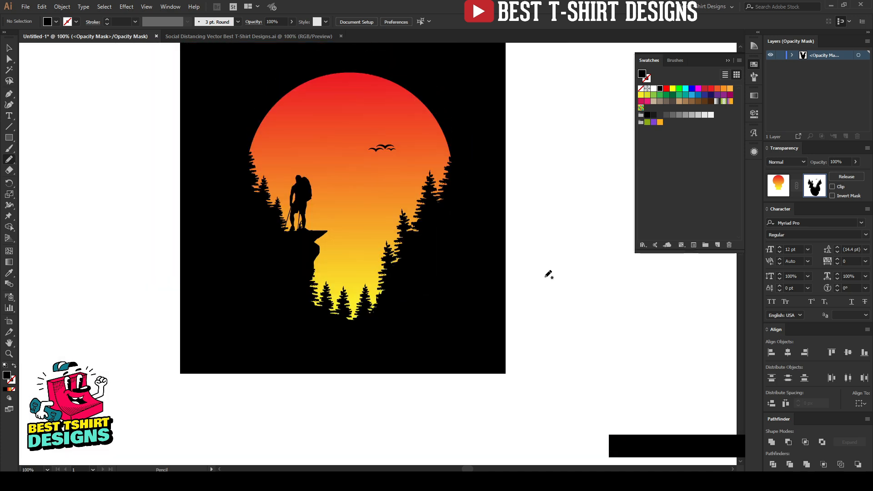
Nudge the hiker slightly to the right along the cliff, towards its edge
key("v")
left_click(545, 280)
left_click(579, 285)
left_click_drag(579, 284, 563, 285)
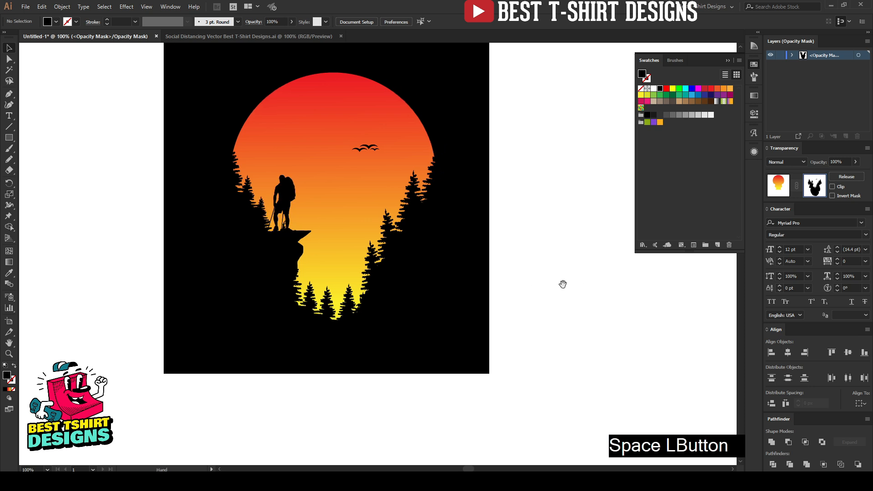
left_click(290, 195)
key("Right")
key("Right")
left_click(513, 279)
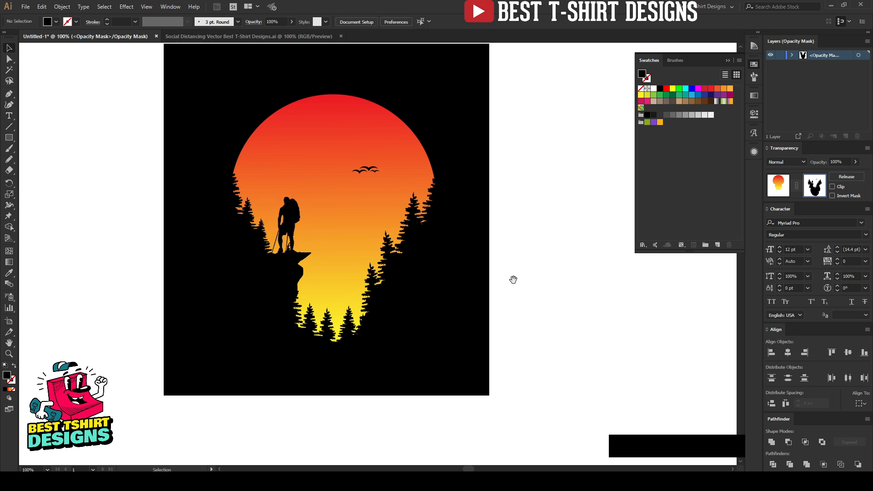
Select the three trees at the bottom together and nudge them up and to the right
left_click_drag(513, 279, 509, 280)
left_click(347, 326)
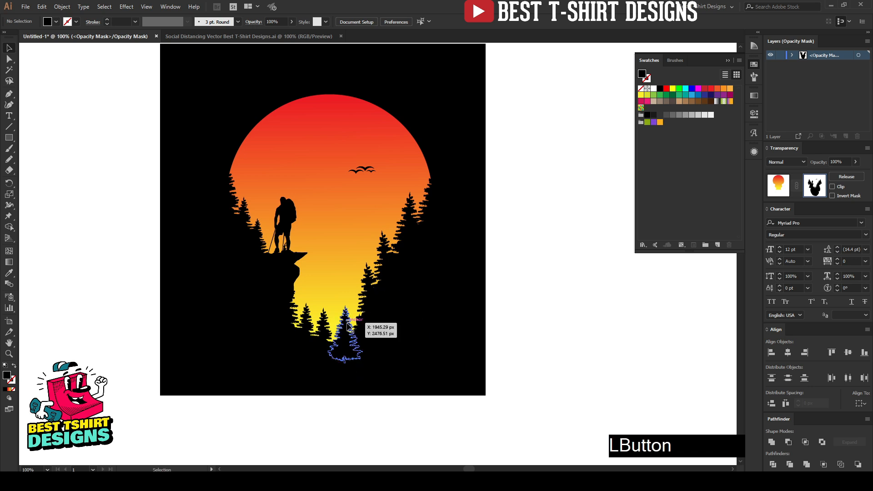
left_click(307, 321, "shift")
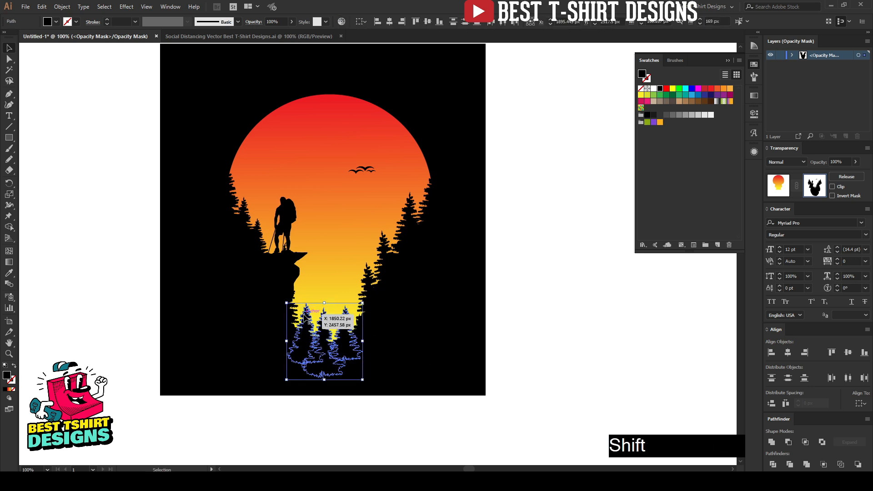
key("Right")
key("Right")
key("Right")
key("Up")
key("Up")
key("Up")
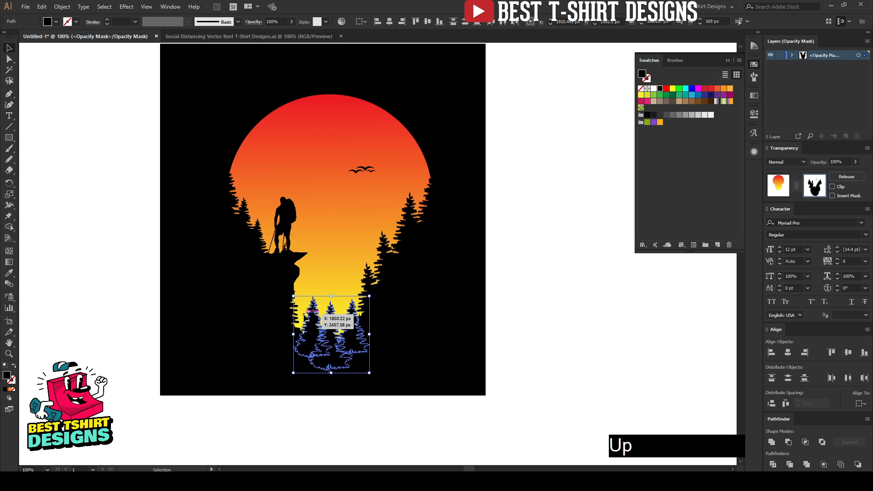
key("Left")
left_click(546, 346)
Move the left tree of the bottom row slightly up and to the left, closer to the cliff
scroll(358, 352, "up", 1)
left_click_drag(286, 316, 279, 307)
left_click(568, 337)
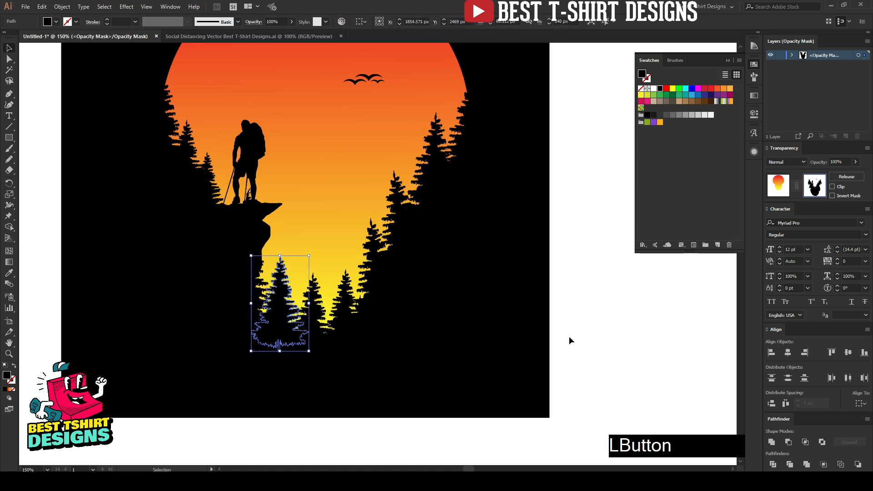
Leave opacity mask editing, return to the gradient artwork and clear the selection
scroll(499, 347, "down", 2)
left_click_drag(557, 341, 508, 333)
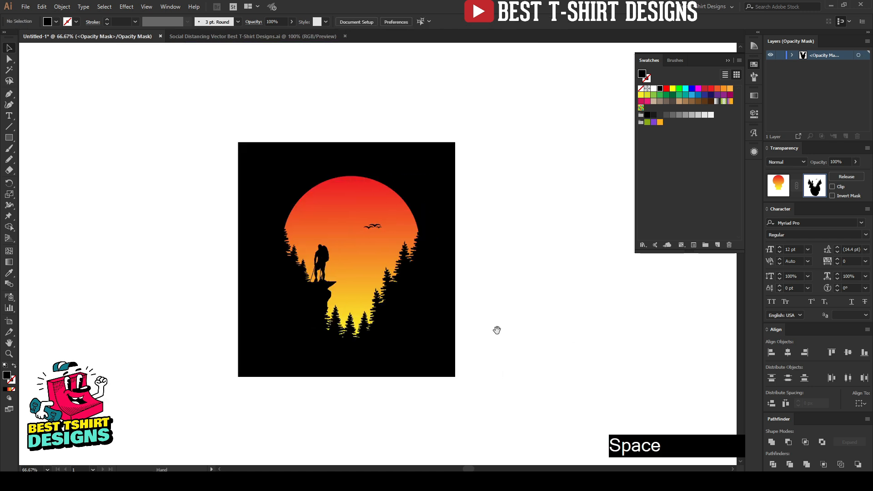
scroll(508, 334, "up", 1)
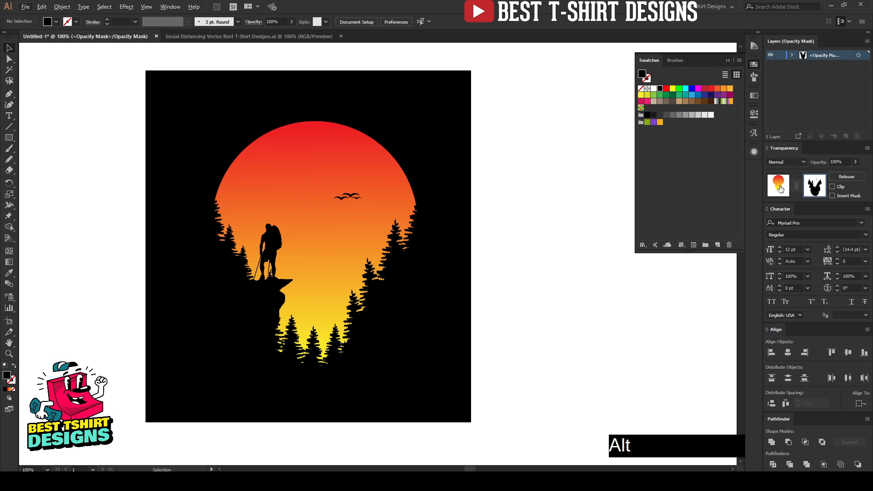
left_click(780, 188)
left_click(499, 341)
Examine the masked design against the black background, both up close and as a whole
scroll(339, 242, "up", 1)
left_click(601, 328)
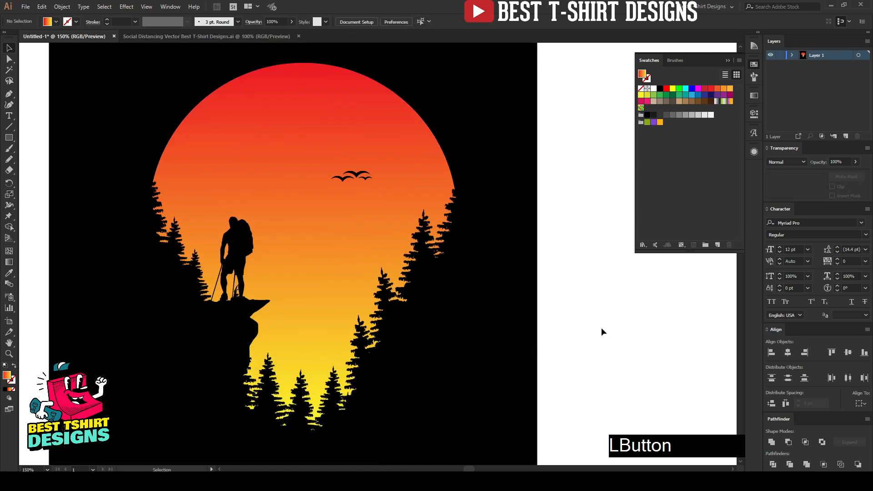
left_click(601, 328)
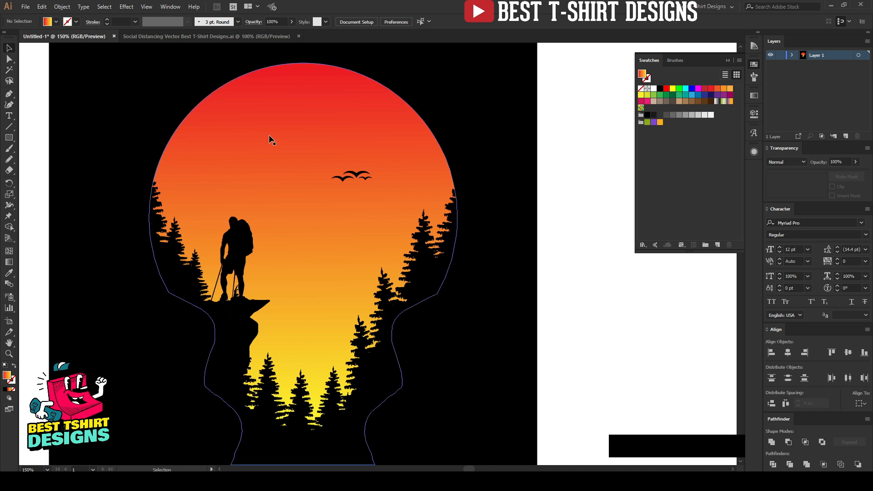
scroll(298, 279, "down", 1)
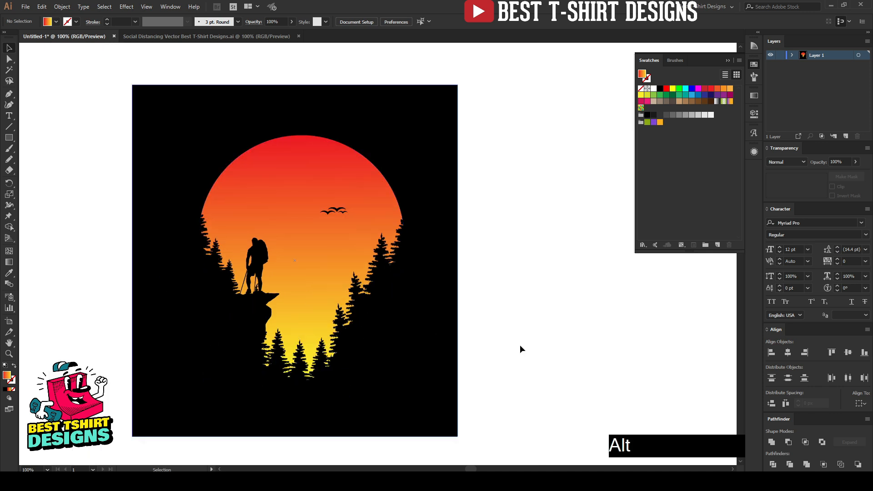
left_click(531, 345)
scroll(531, 346, "up", 1)
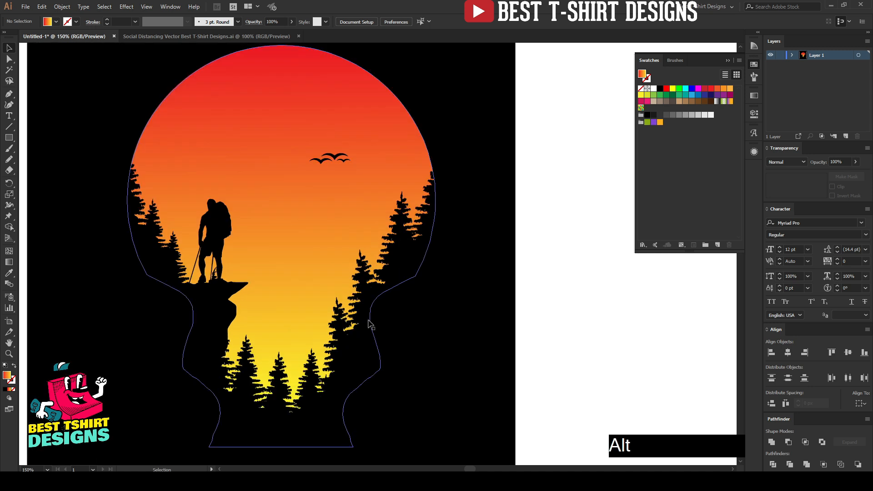
mouse_move(531, 328)
left_mouse_down()
mouse_move(525, 342)
mouse_move(542, 341)
left_mouse_up()
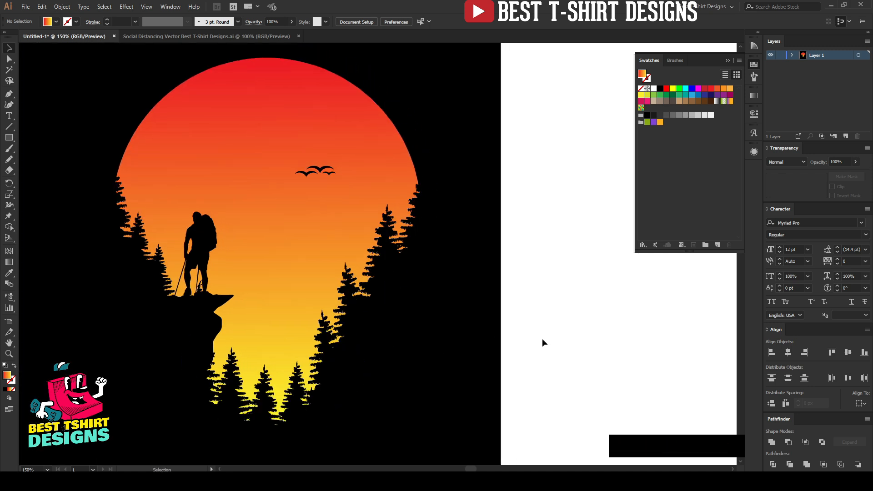